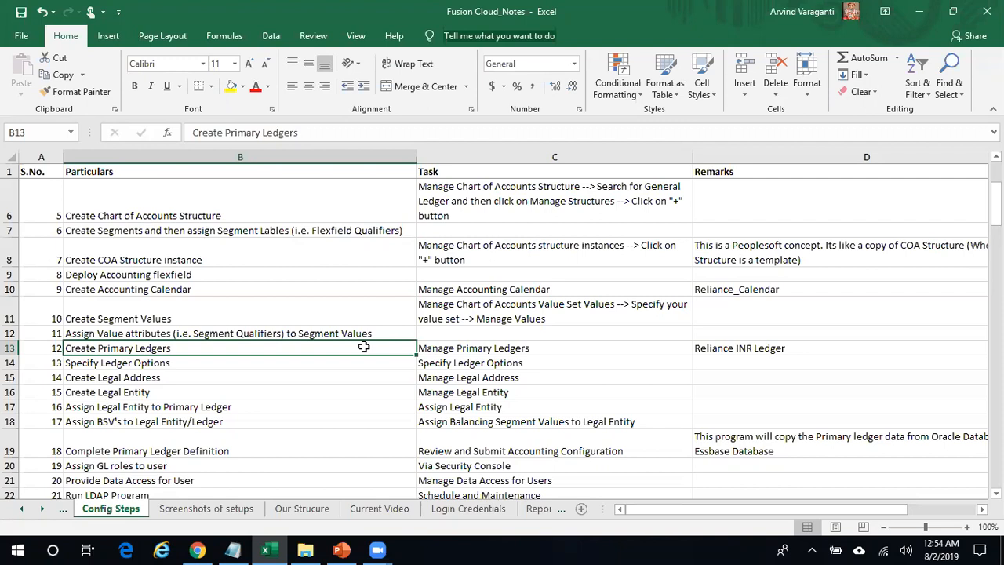
# - Copy the task name 'Manage Primary Ledgers' from cell C13 of the notes, then return to the browser
pyautogui.click(506, 348)
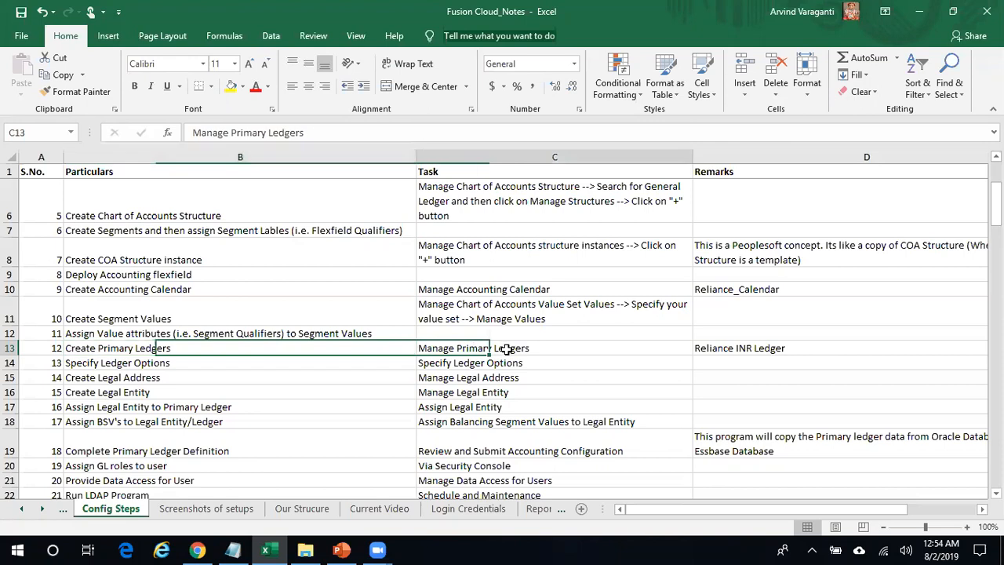
pyautogui.moveTo(314, 132); pyautogui.dragTo(159, 116)
pyautogui.hotkey('ctrl', 'c')
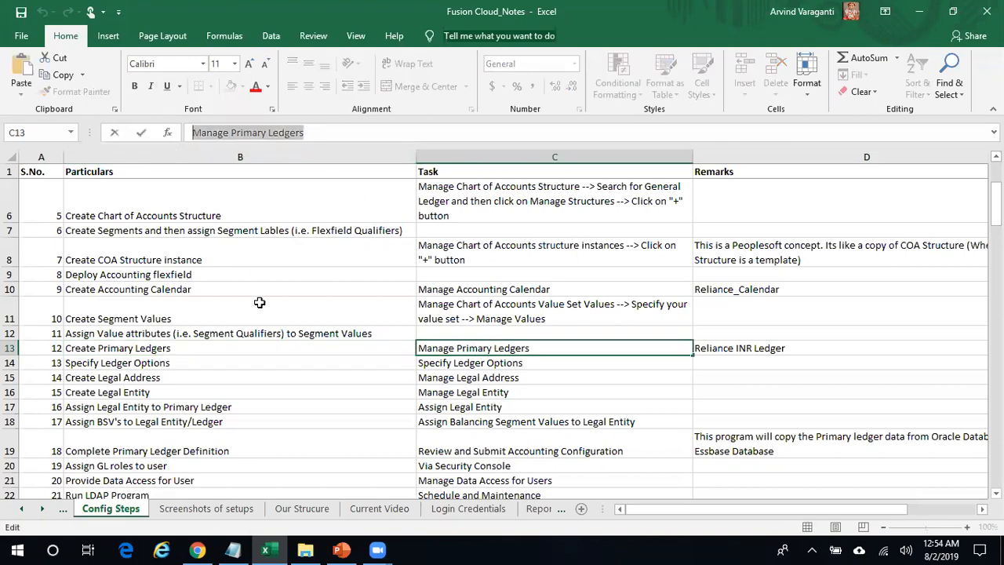
pyautogui.click(297, 342)
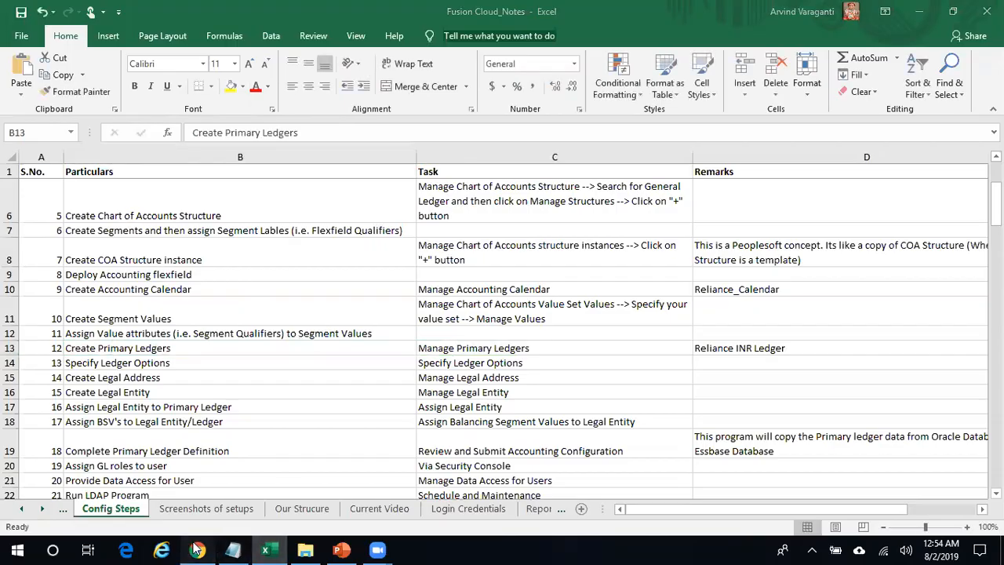
pyautogui.click(197, 550)
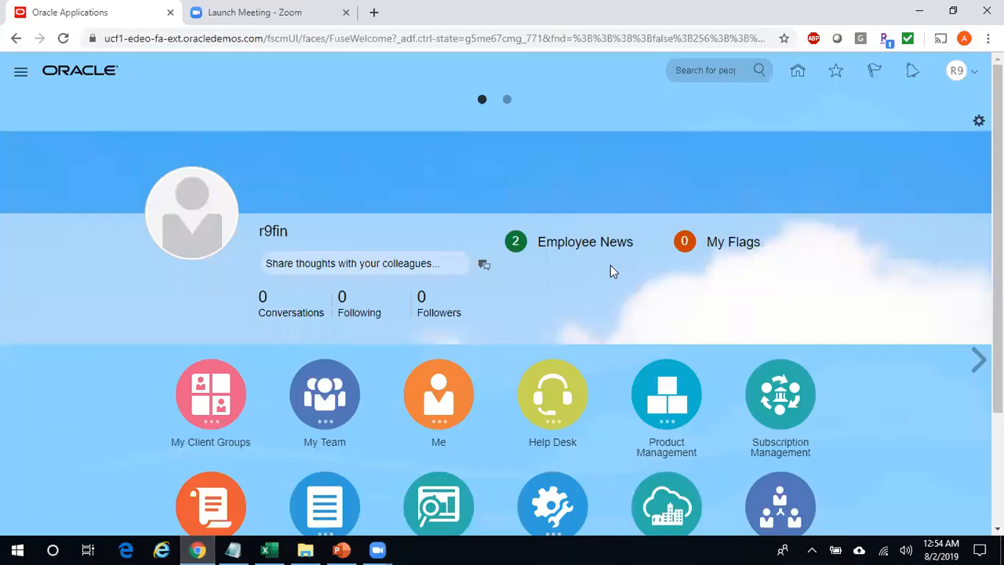
# - Open the ARV Fusion Project from Manage Implementation Projects in Setup and Maintenance
pyautogui.click(968, 69)
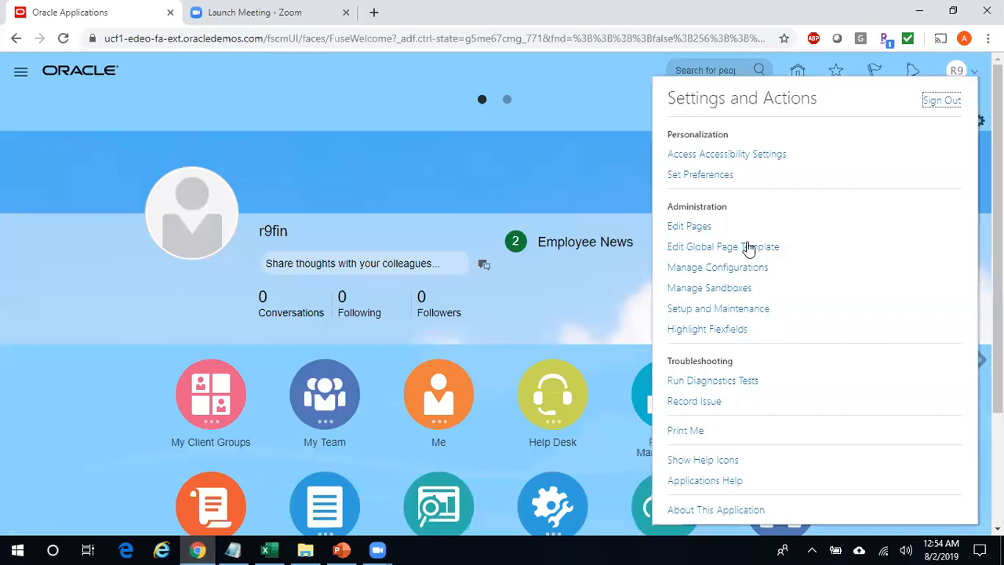
pyautogui.click(735, 309)
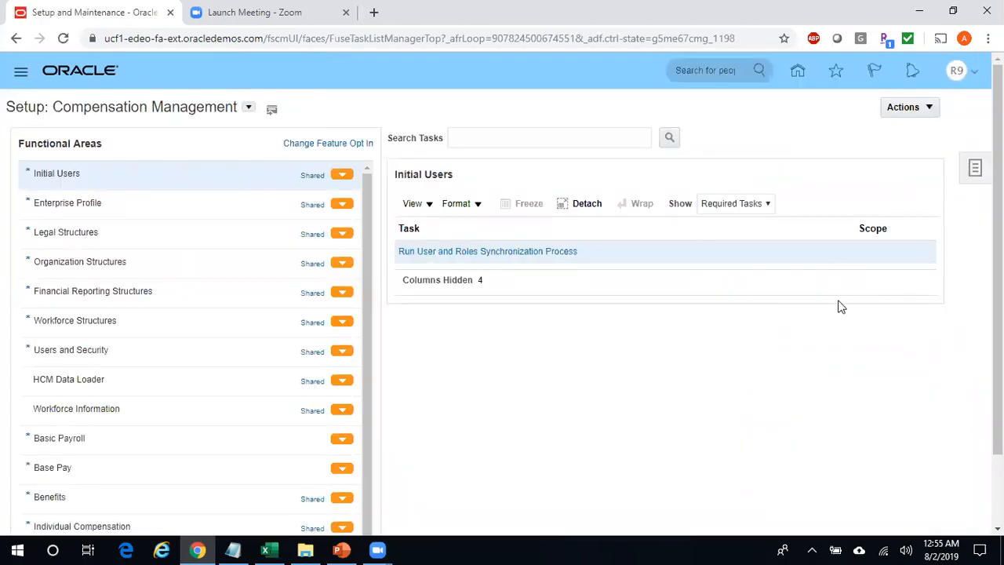
pyautogui.click(975, 173)
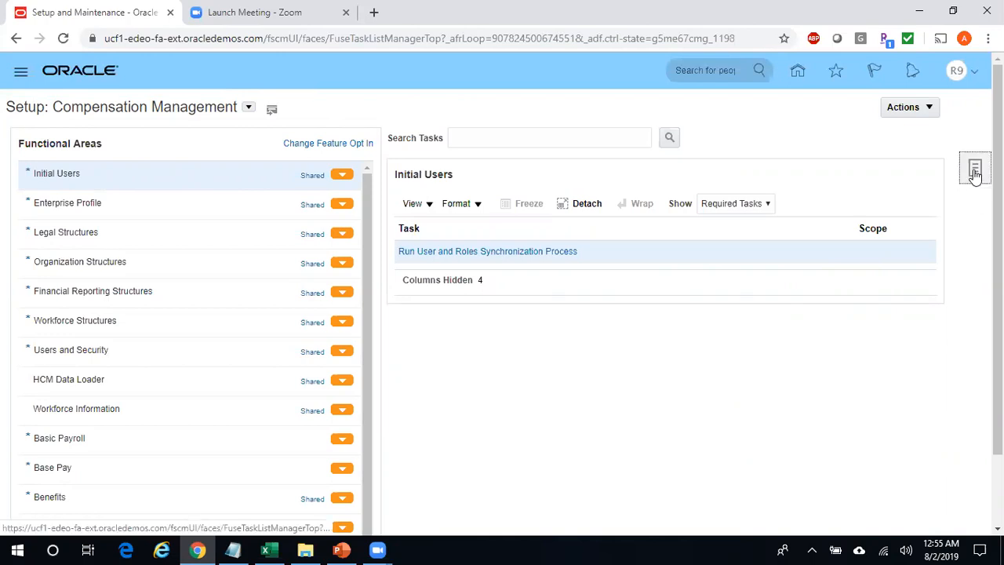
pyautogui.click(907, 114)
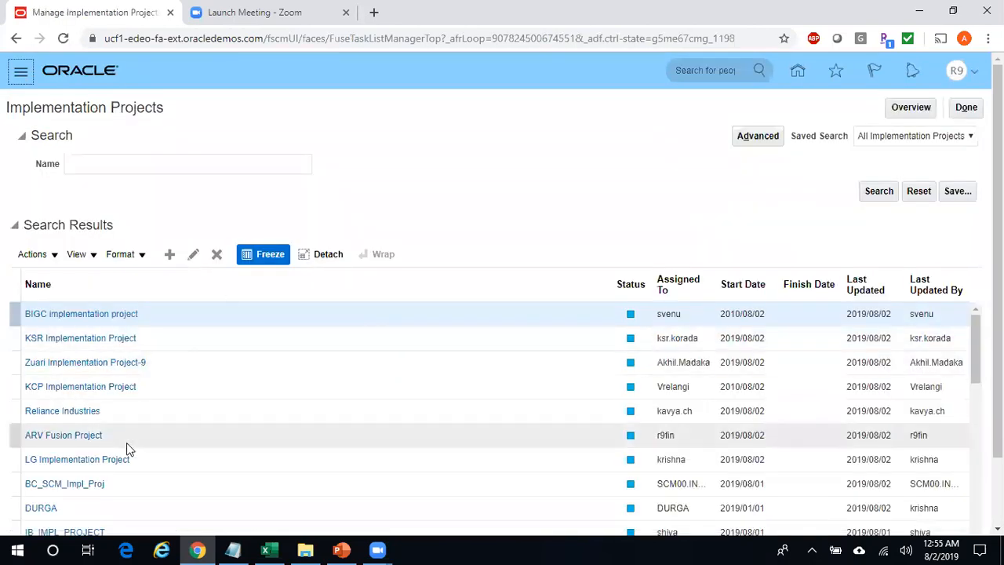
pyautogui.click(77, 436)
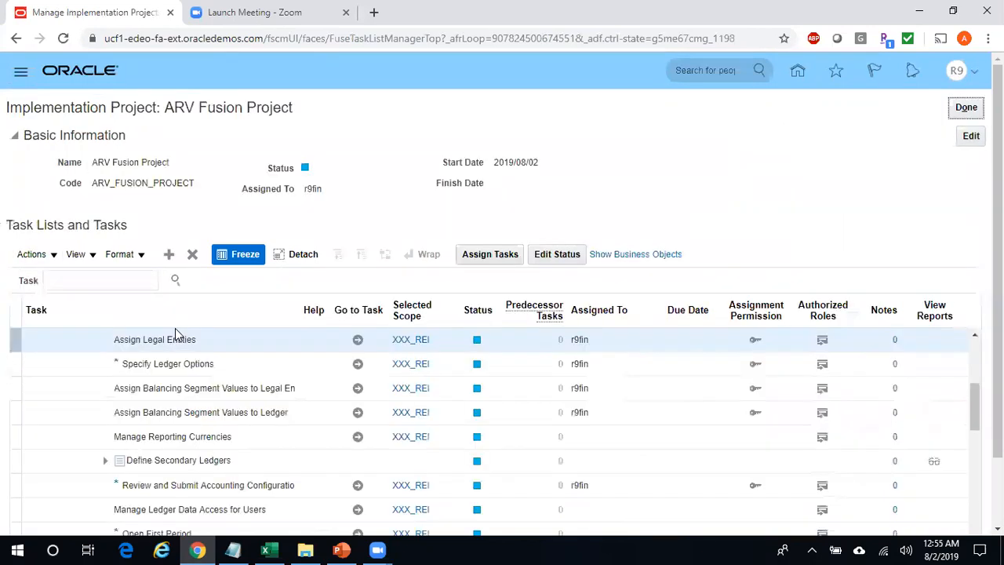
# - Search the project for 'Manage Primary Ledgers' and go to the Financials task
pyautogui.click(110, 282)
pyautogui.hotkey('ctrl', 'v')
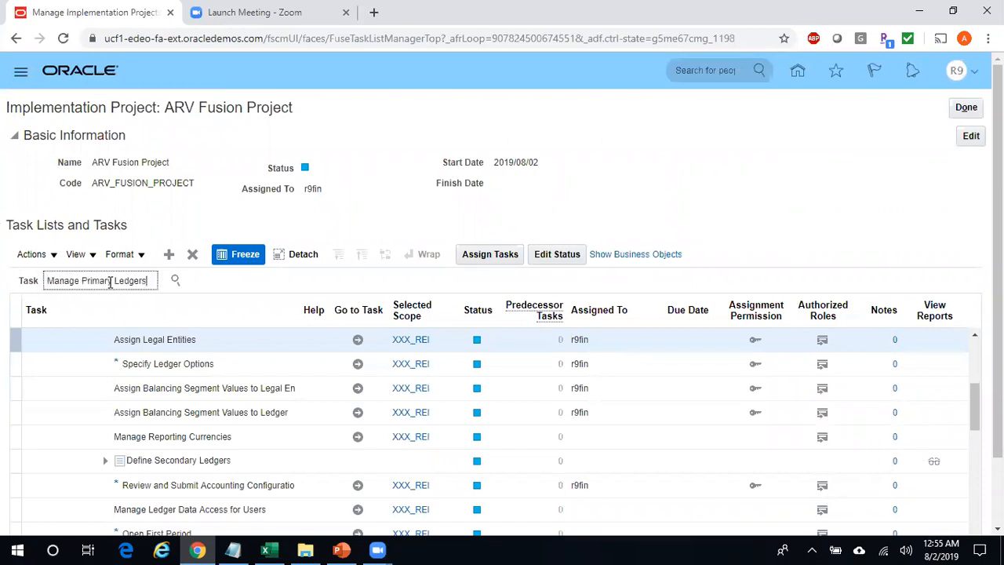
pyautogui.click(176, 280)
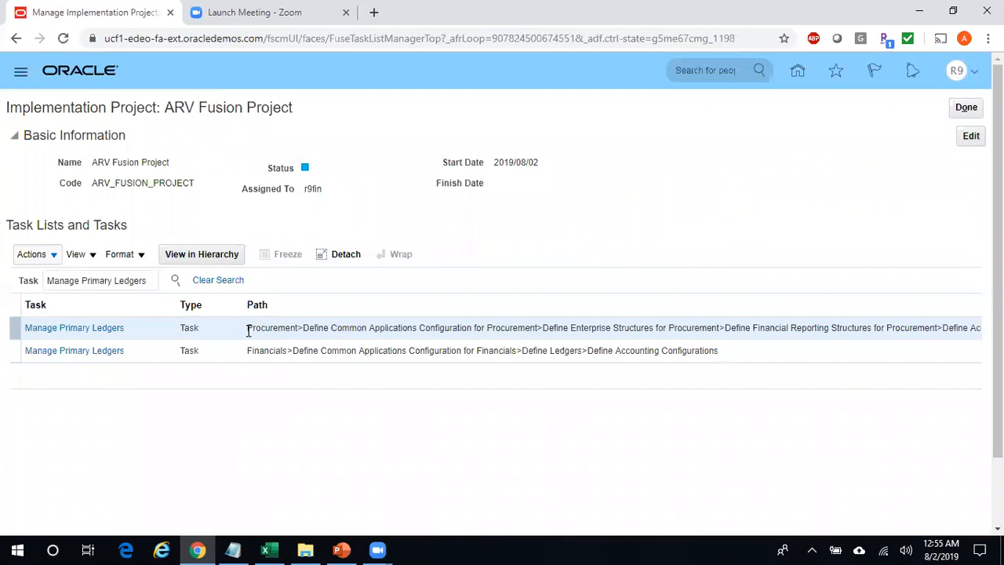
pyautogui.click(115, 352)
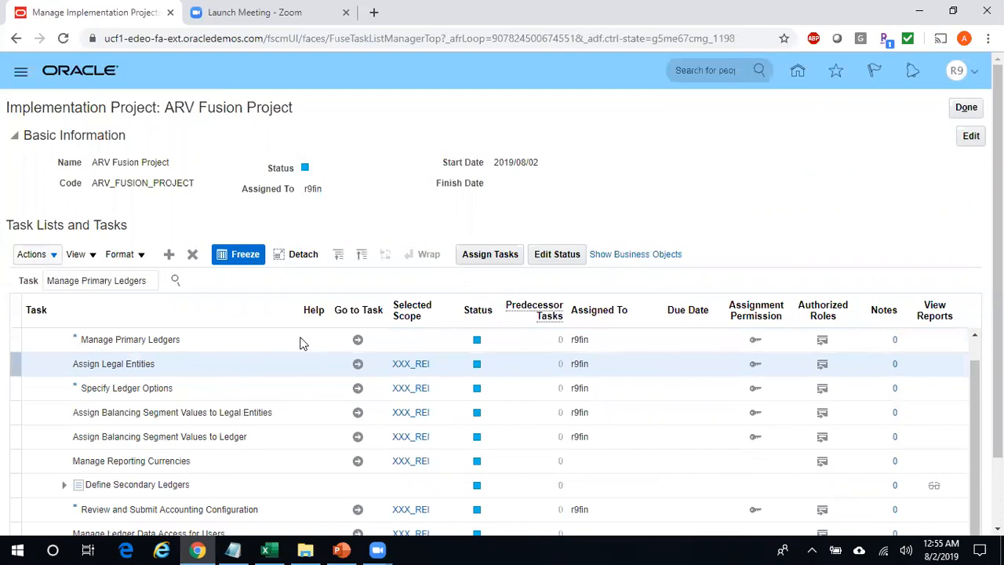
pyautogui.click(358, 342)
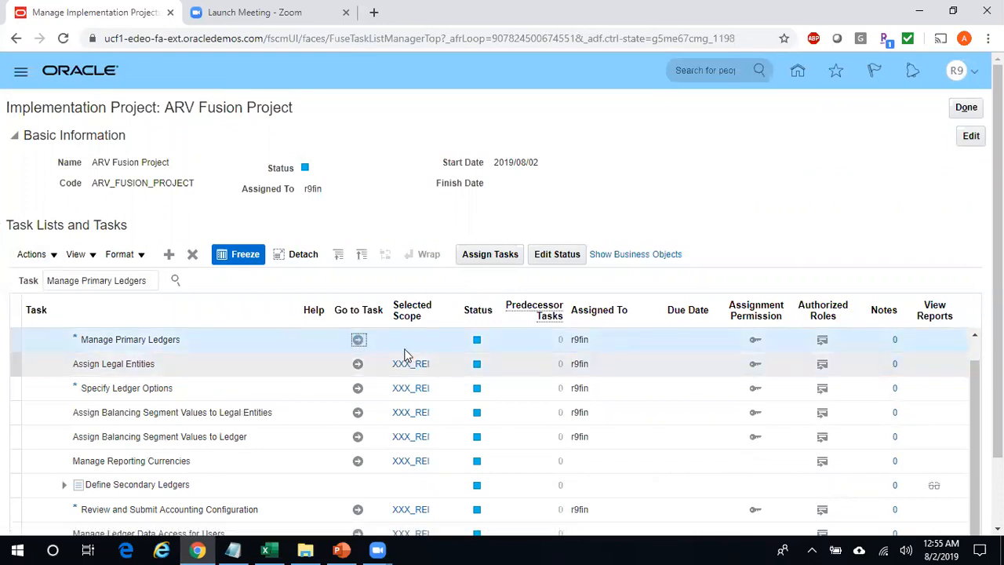
pyautogui.click(350, 338)
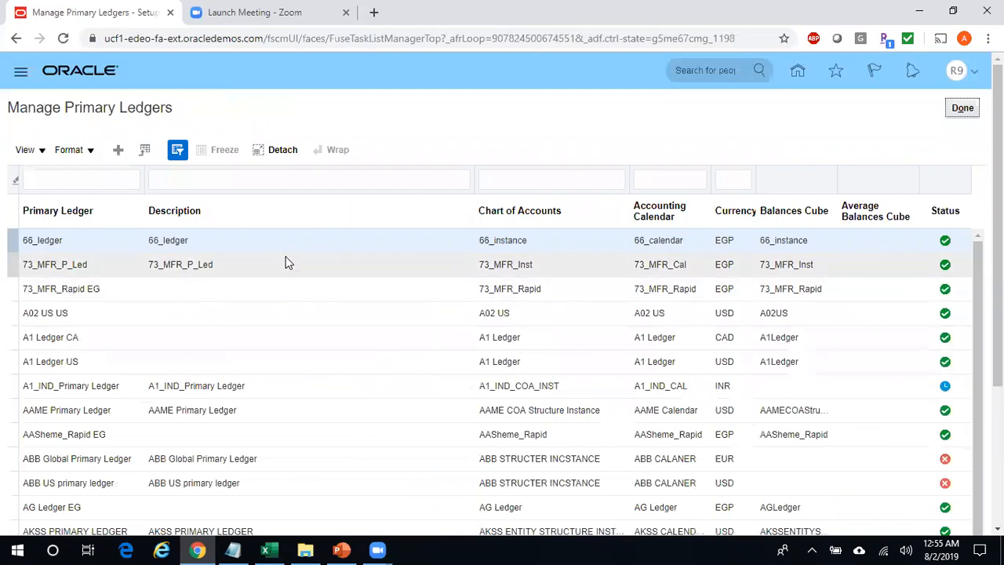
# - Create a new primary ledger with name and description 'Reliance INR Ledger'
pyautogui.click(118, 151)
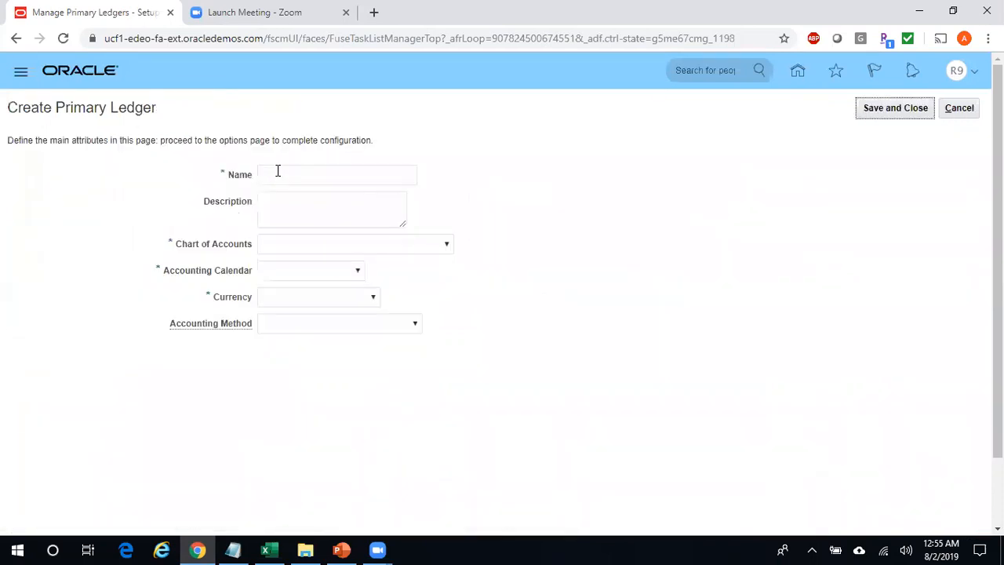
pyautogui.click(279, 173)
pyautogui.write('Relianc')
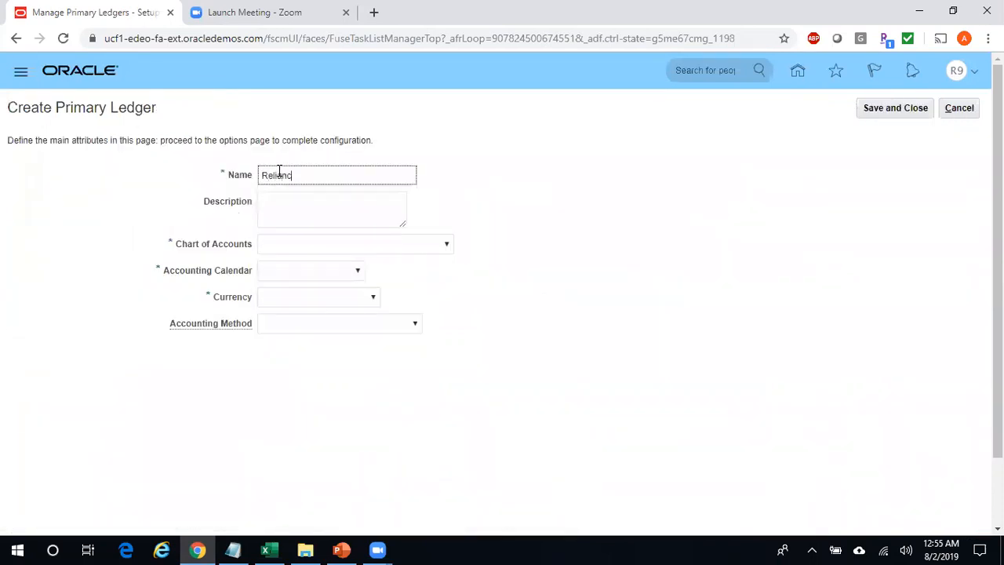
pyautogui.write('e INR Ledger')
pyautogui.press('Tab')
pyautogui.write('Reliance ')
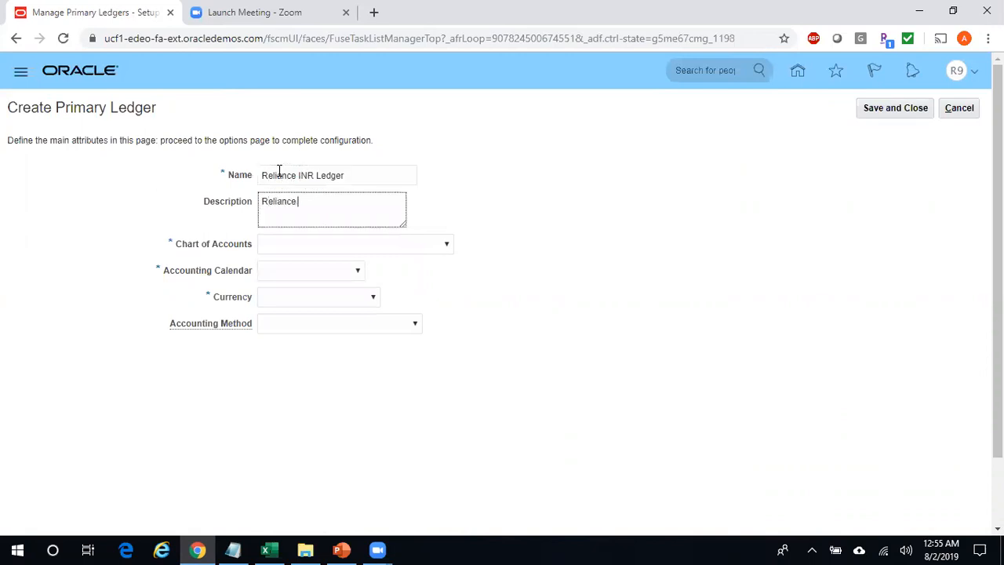
pyautogui.write('INR Ledger')
# - Choose Reliance COA Instance as the ledger's chart of accounts
pyautogui.click(443, 246)
pyautogui.moveTo(448, 276); pyautogui.dragTo(385, 459)
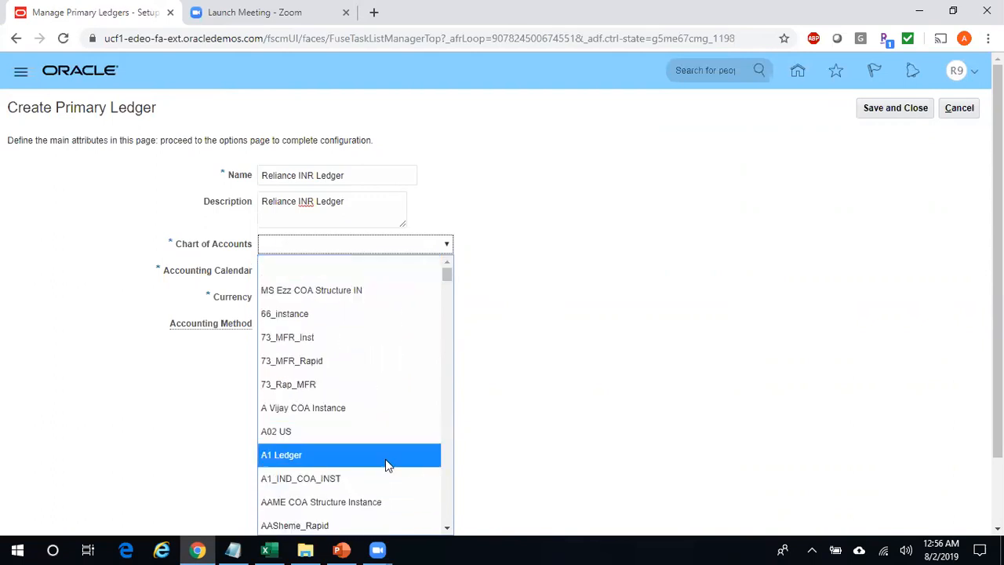
pyautogui.write('REL')
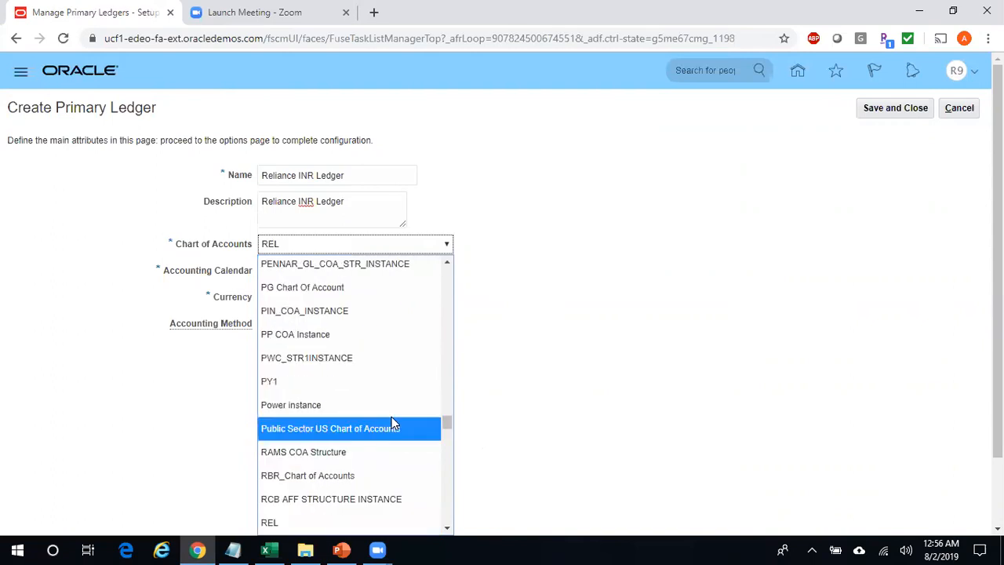
pyautogui.press('Down')
pyautogui.press('Down')
pyautogui.press('Down')
pyautogui.press('Down')
pyautogui.press('Down')
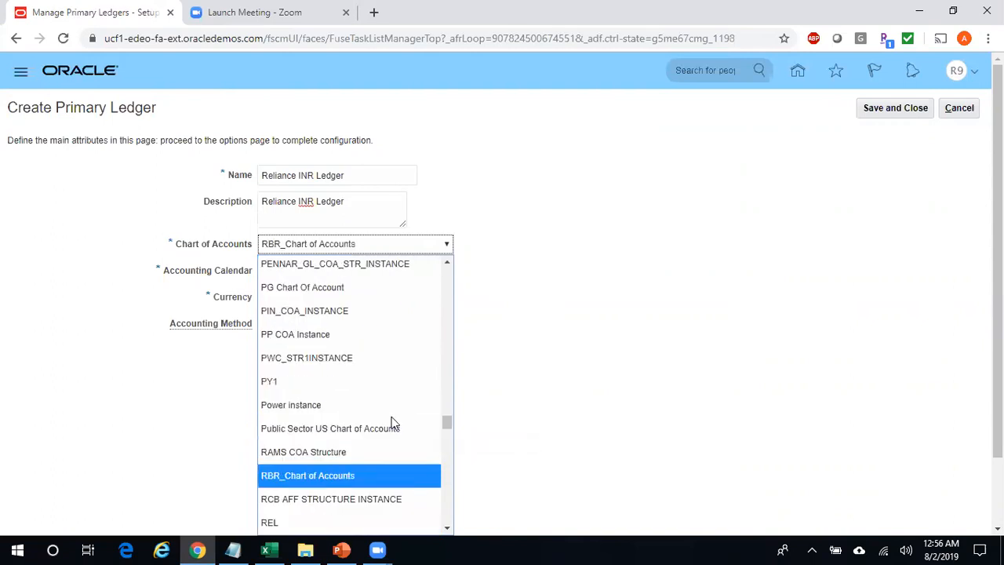
pyautogui.press('Up')
pyautogui.press('Up')
pyautogui.press('Up')
pyautogui.press('Down')
pyautogui.press('Down')
pyautogui.press('Down')
pyautogui.press('Down')
pyautogui.press('Up')
pyautogui.press('Down')
pyautogui.press('Down')
pyautogui.press('Up')
pyautogui.press('Down')
pyautogui.press('Down')
pyautogui.press('Up')
pyautogui.press('Up')
pyautogui.press('Down')
pyautogui.press('Down')
pyautogui.press('Down')
pyautogui.press('Up')
pyautogui.press('Up')
pyautogui.press('Down')
pyautogui.press('Down')
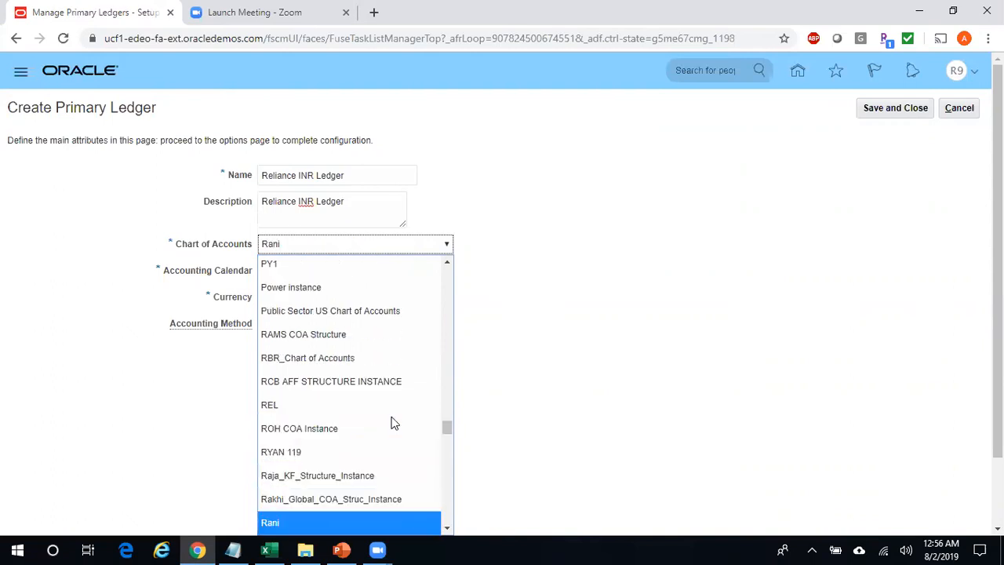
pyautogui.press('Down')
pyautogui.press('Up')
pyautogui.press('Up')
pyautogui.press('Up')
pyautogui.press('Down')
pyautogui.press('Down')
pyautogui.press('Down')
pyautogui.press('Up')
pyautogui.press('Up')
pyautogui.press('Down')
pyautogui.press('Down')
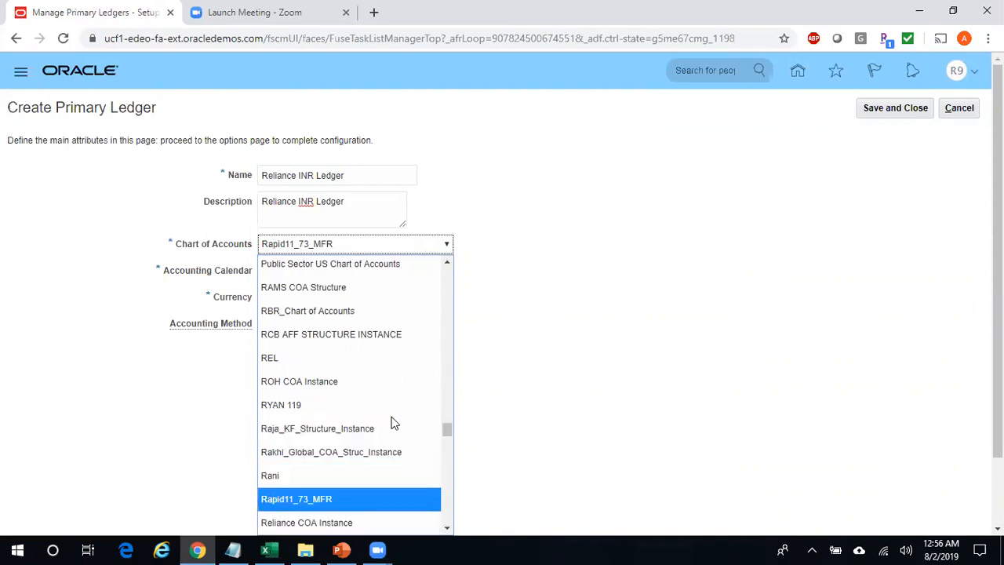
pyautogui.click(349, 521)
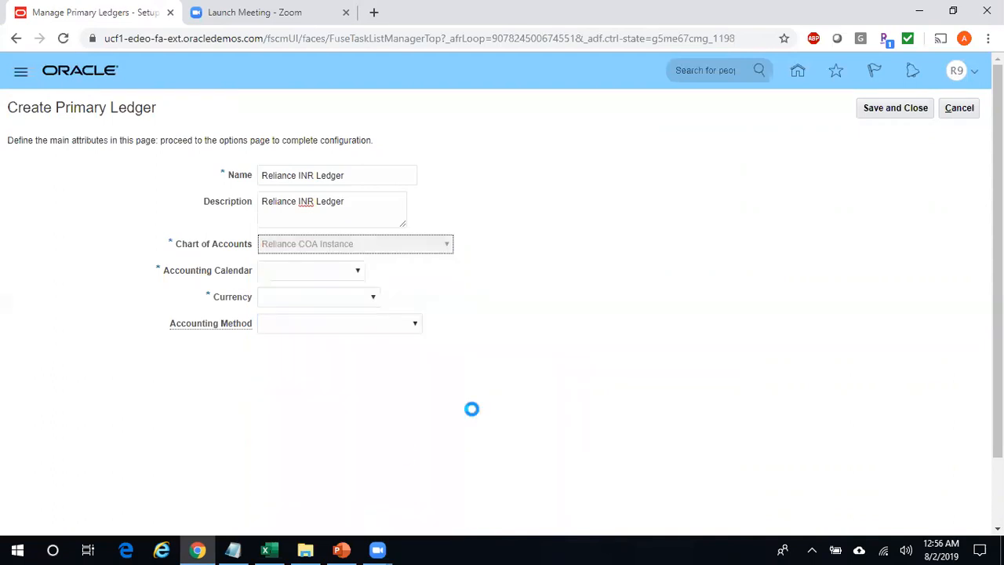
# - Set the ledger's accounting calendar to Reliance_Cal
pyautogui.click(357, 273)
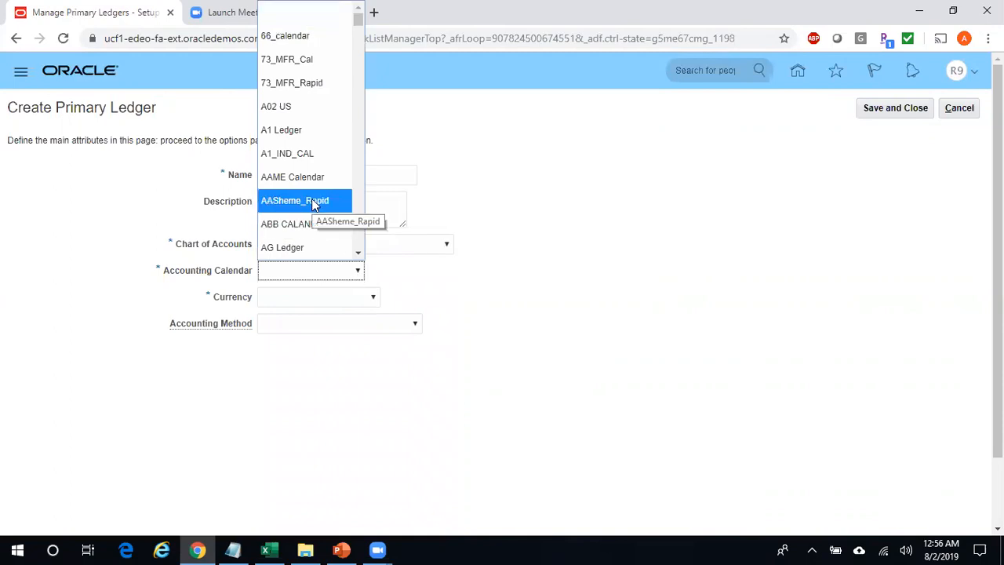
pyautogui.write('rb')
pyautogui.press('Down')
pyautogui.press('Down')
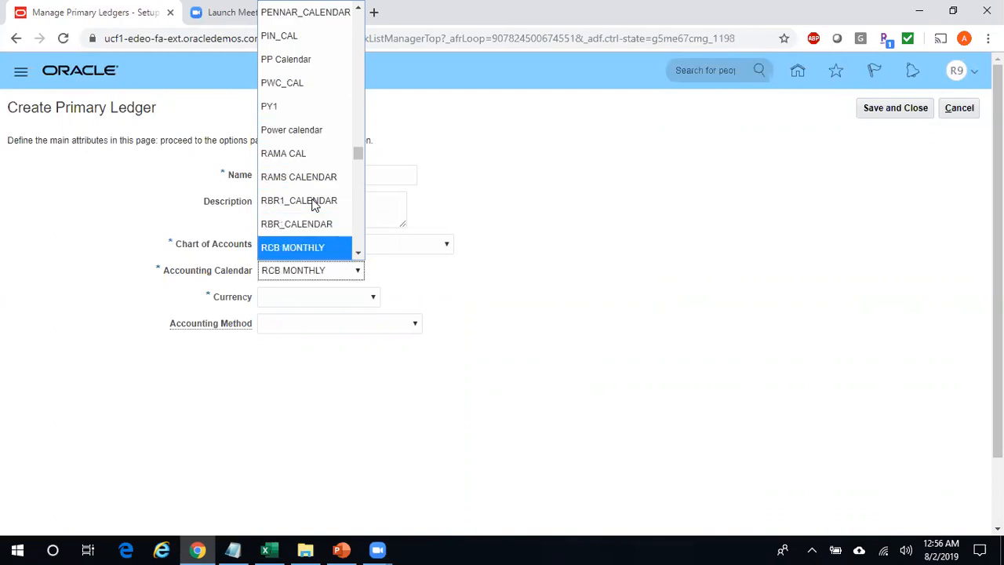
pyautogui.moveTo(357, 157); pyautogui.dragTo(357, 163)
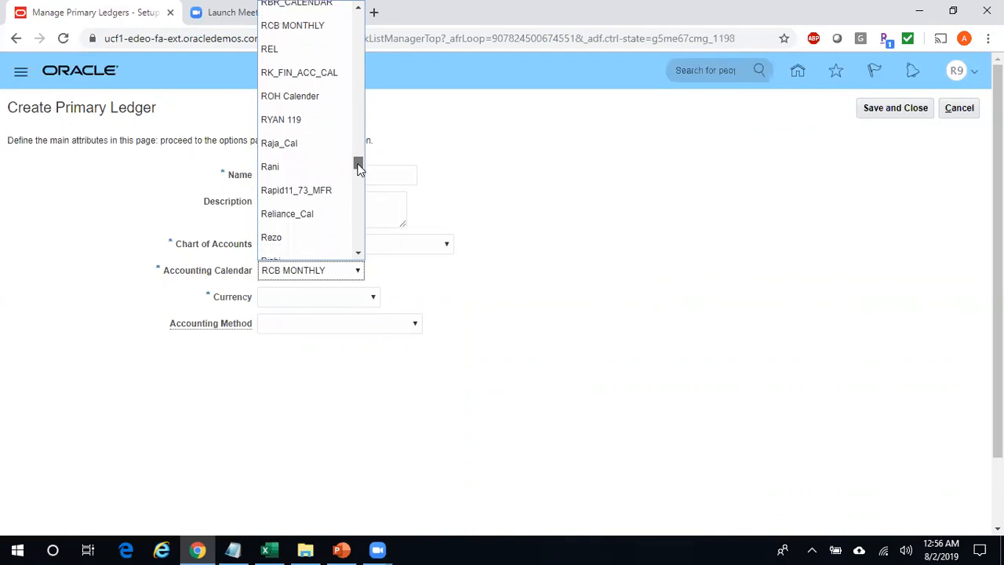
pyautogui.click(330, 212)
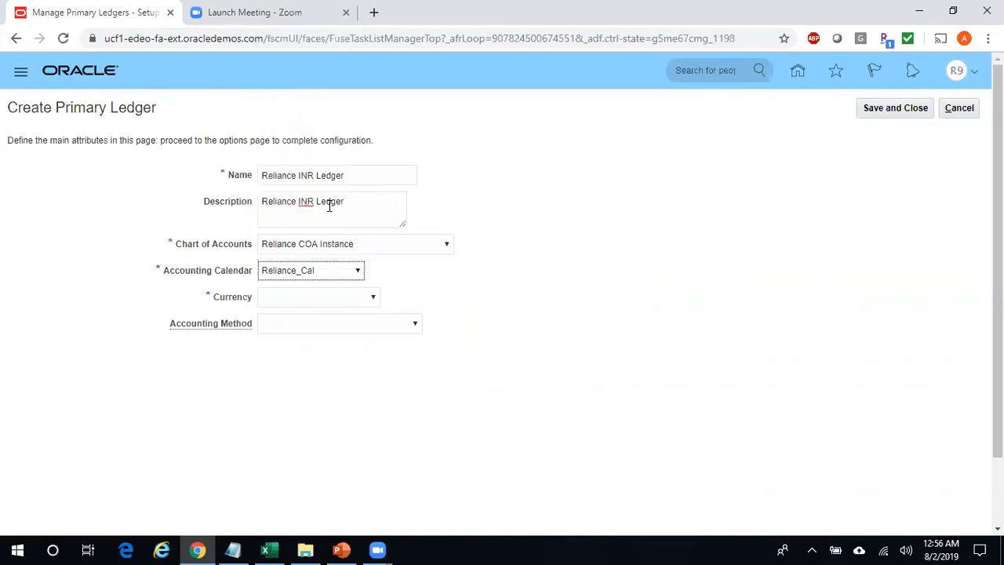
# - Set currency to INR - Indian Rupee and accounting method to Standard Accrual
pyautogui.click(321, 305)
pyautogui.press('i')
pyautogui.press('i')
pyautogui.press('i')
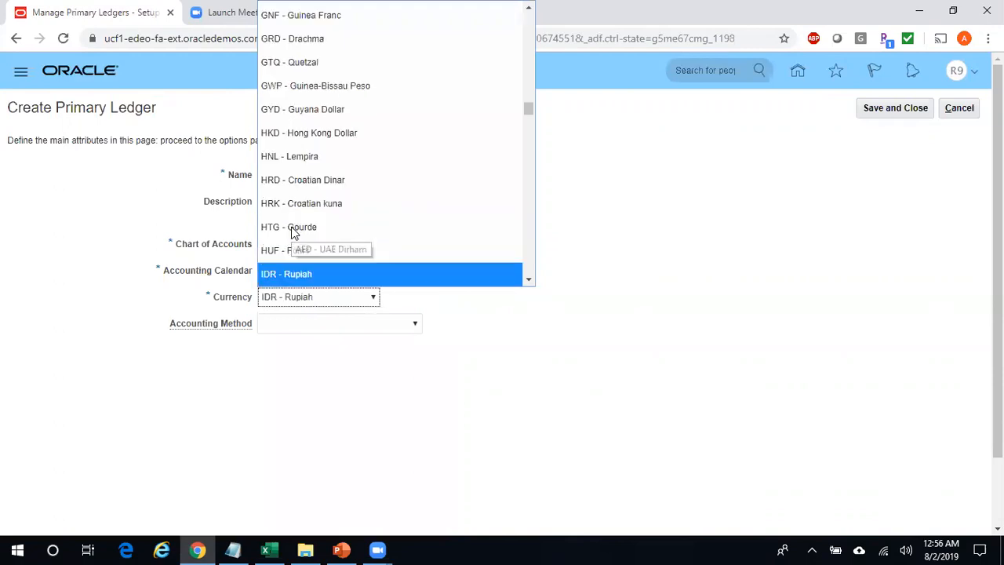
pyautogui.press('i')
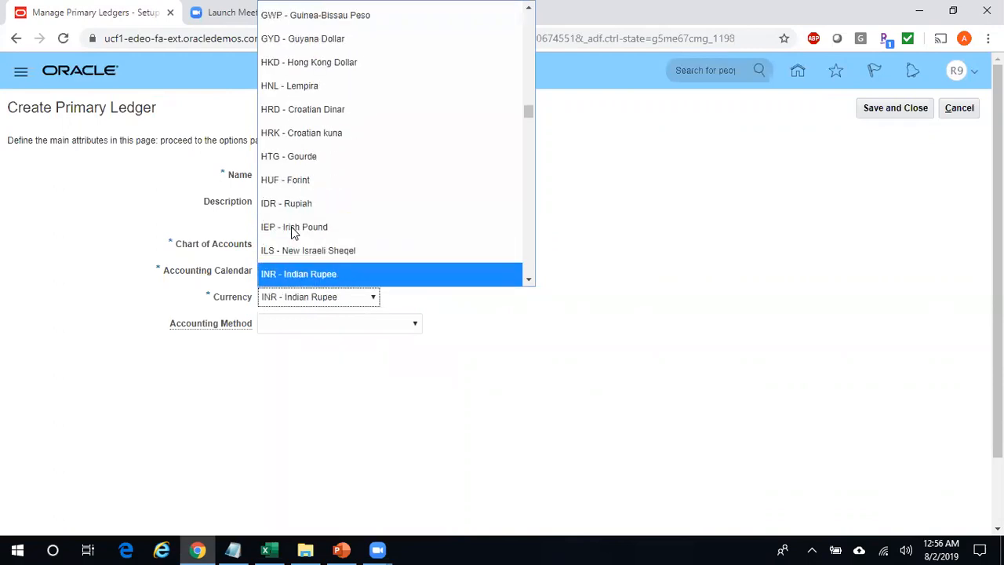
pyautogui.press('Up')
pyautogui.click(297, 274)
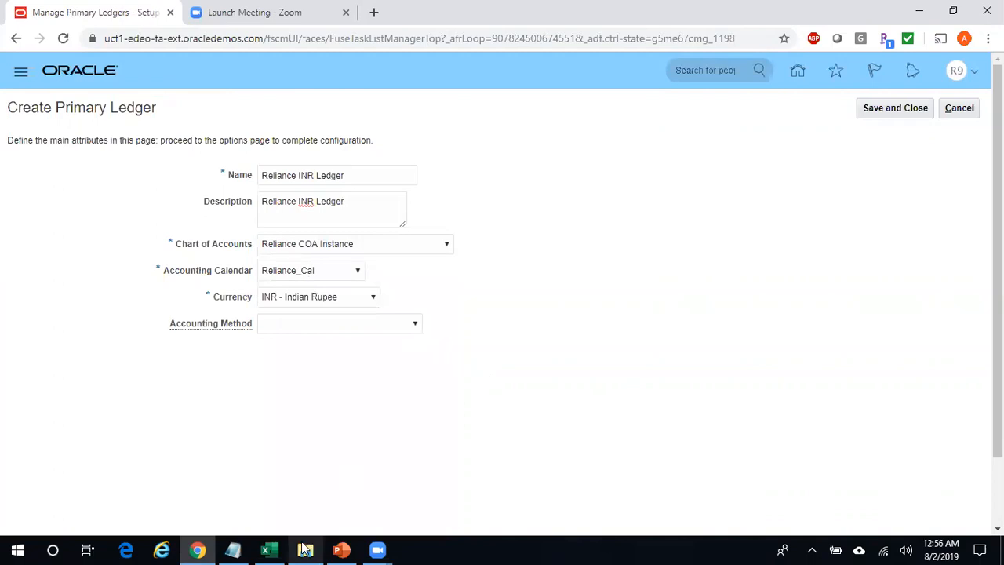
pyautogui.click(413, 324)
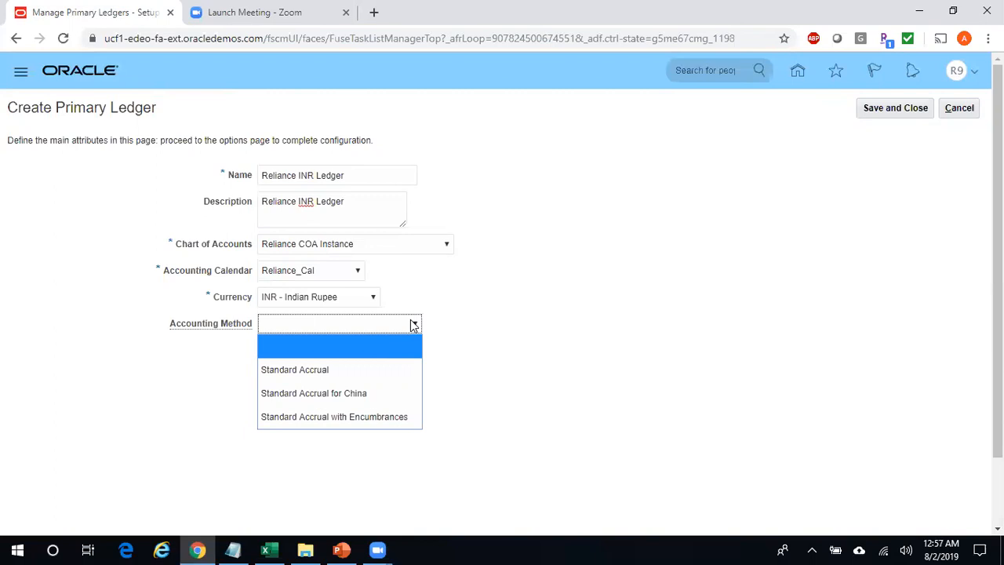
pyautogui.click(372, 363)
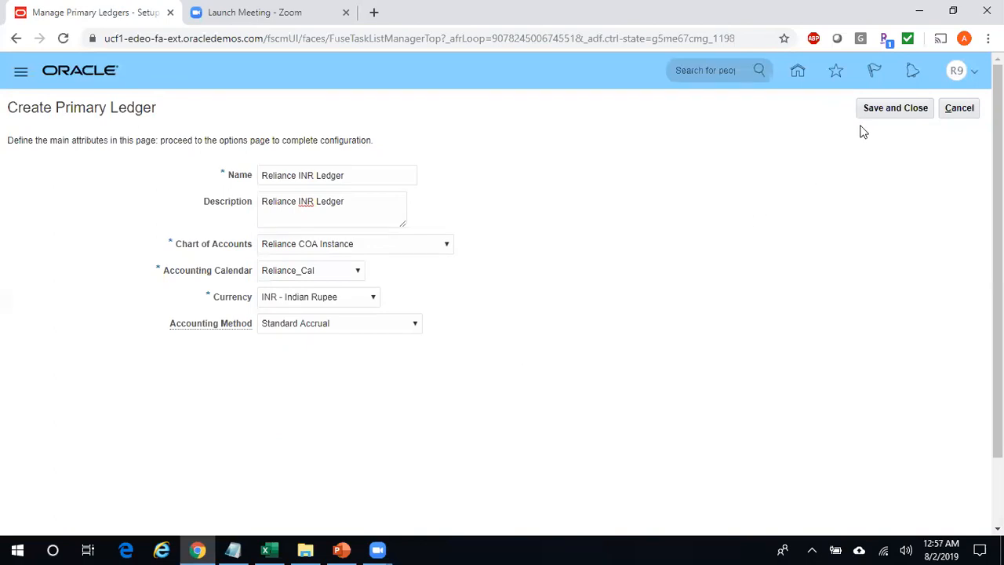
# - Save the Reliance INR Ledger, then open and cancel out of Specify Ledger Options
pyautogui.click(886, 113)
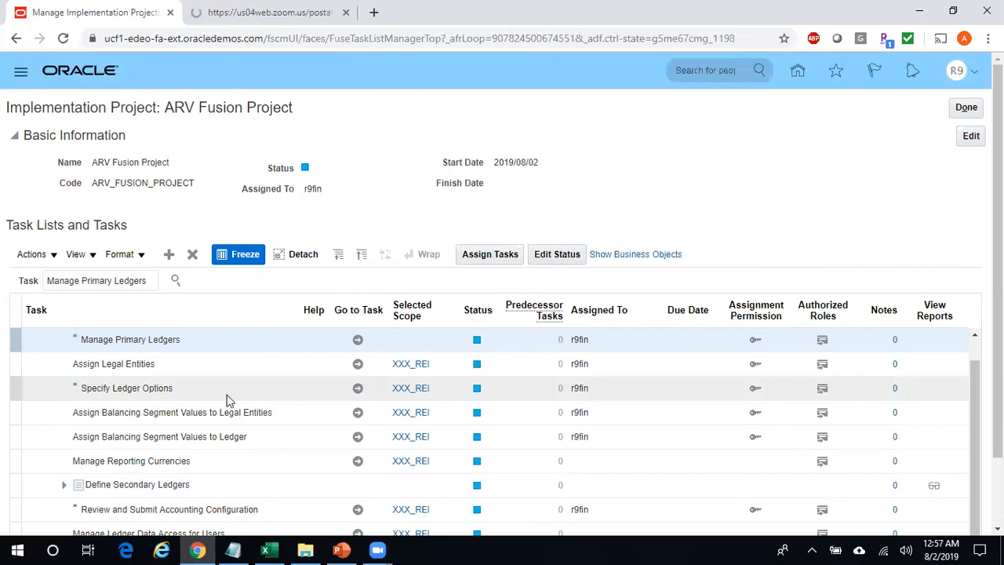
pyautogui.click(357, 389)
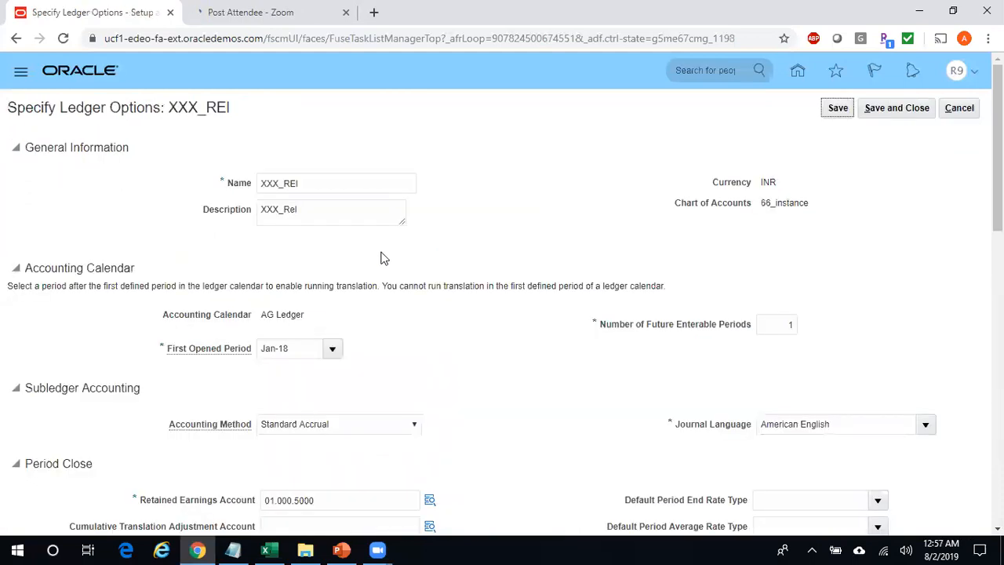
pyautogui.click(961, 110)
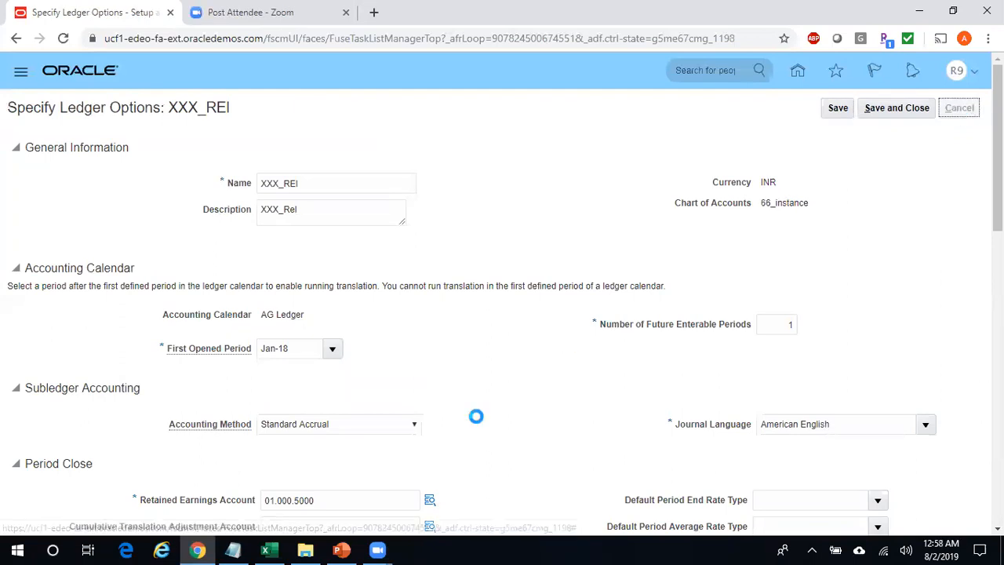
# - Copy 'Specify Ledger Options' from cell C14 of the notes and return to the browser
pyautogui.click(267, 550)
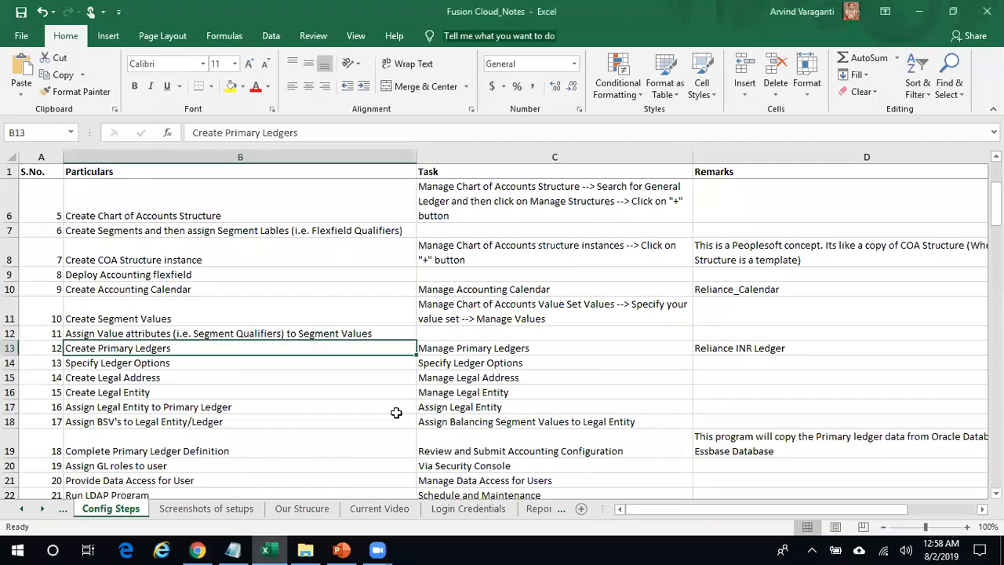
pyautogui.click(469, 365)
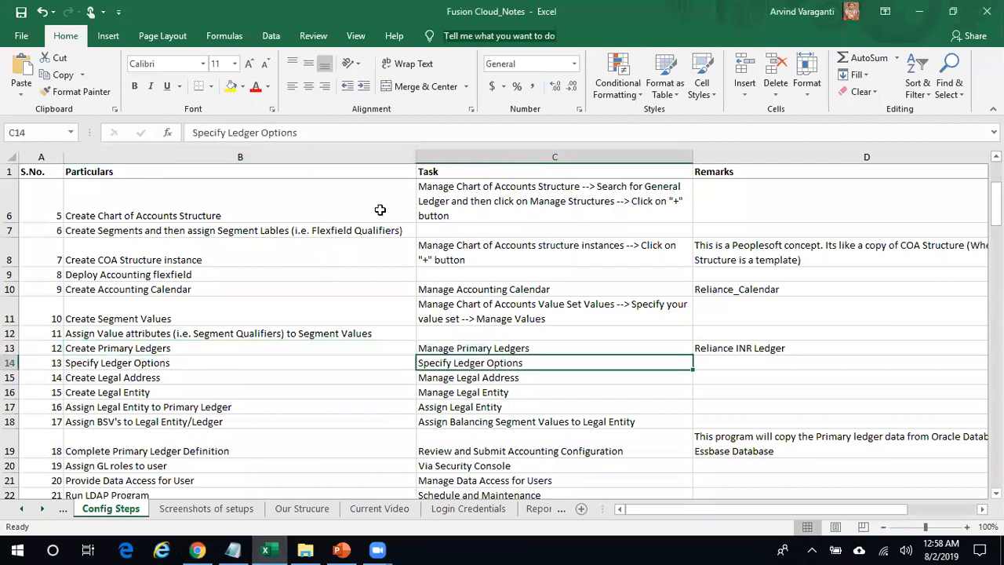
pyautogui.moveTo(321, 138); pyautogui.dragTo(190, 133)
pyautogui.hotkey('ctrl', 'c')
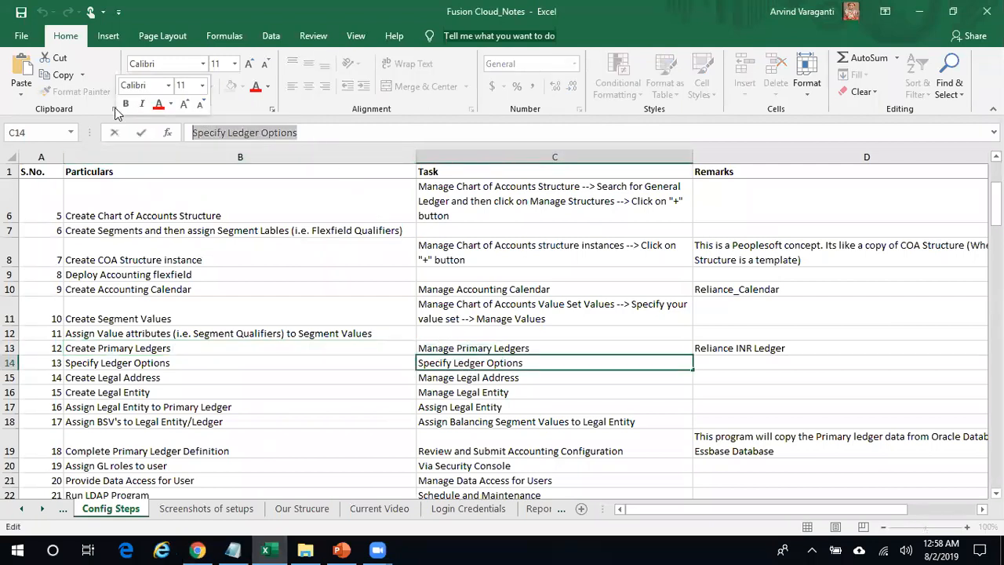
pyautogui.click(197, 549)
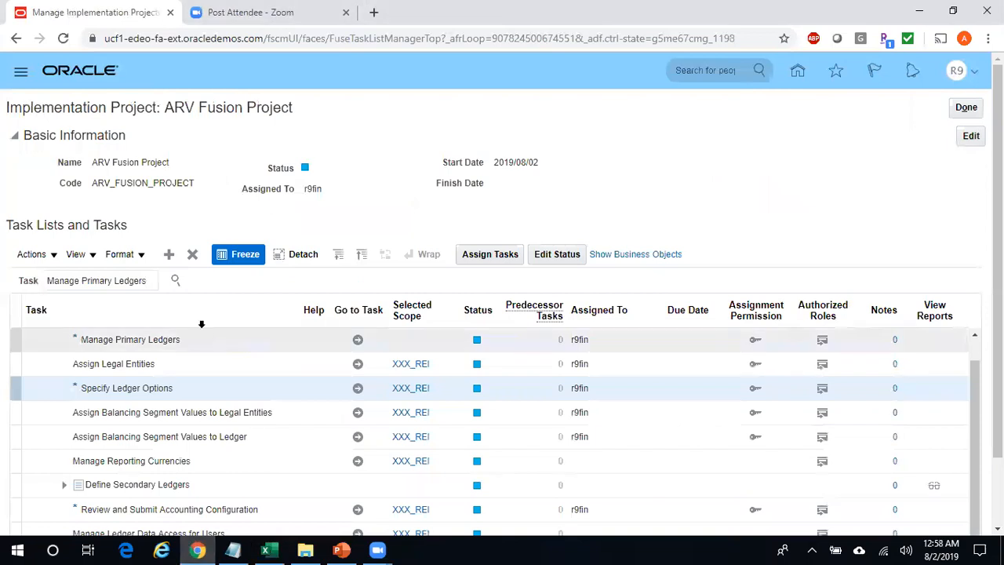
# - Search the project for 'Specify Ledger Options' and select the Define Accounting Configurations task
pyautogui.click(63, 276)
pyautogui.hotkey('ctrl', 'a')
pyautogui.hotkey('ctrl', 'v')
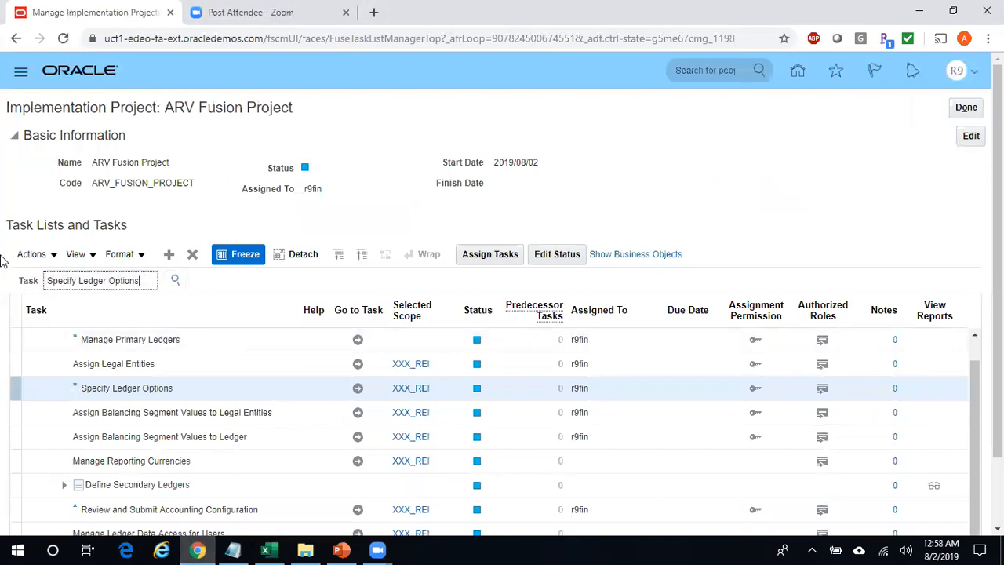
pyautogui.click(173, 280)
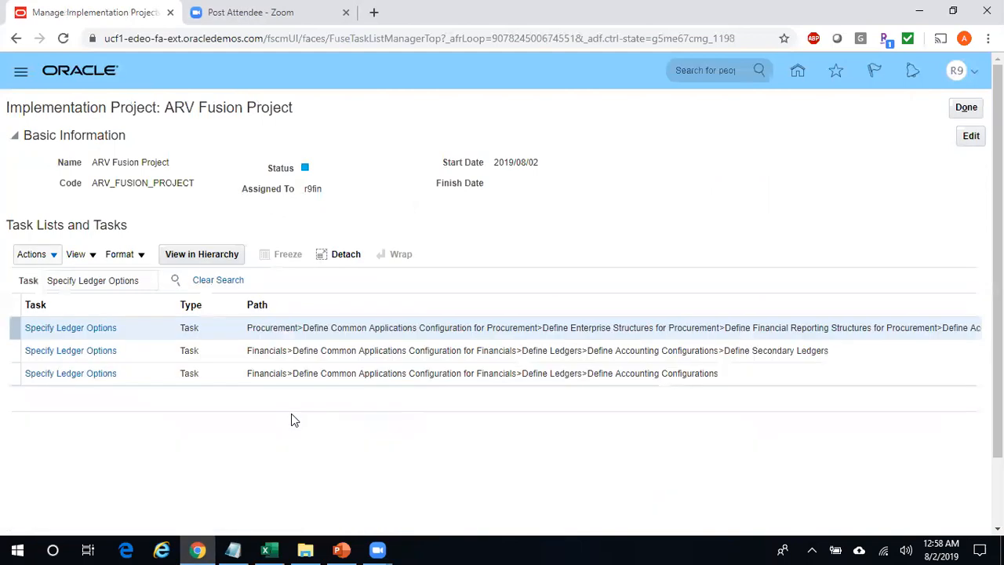
pyautogui.click(103, 374)
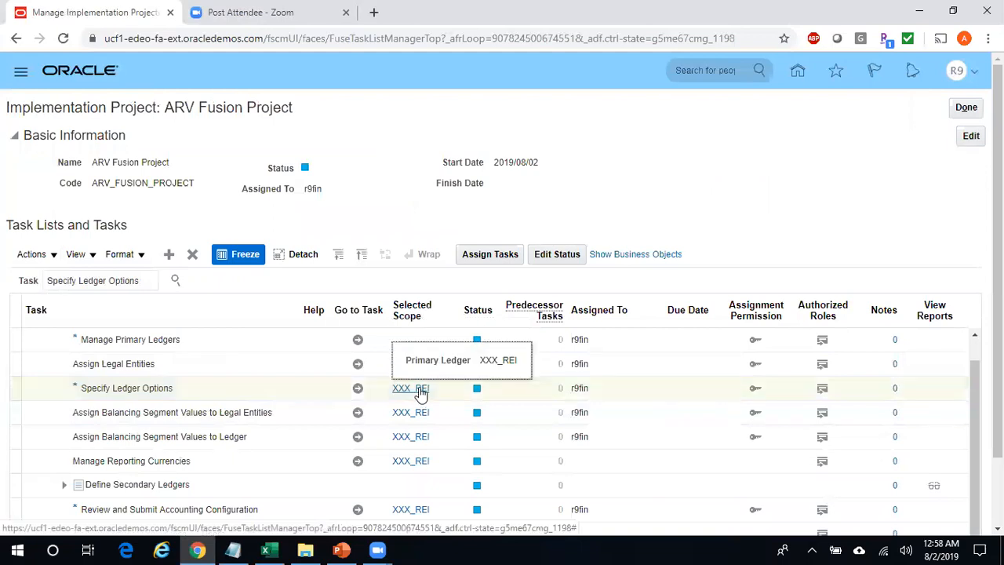
pyautogui.click(359, 390)
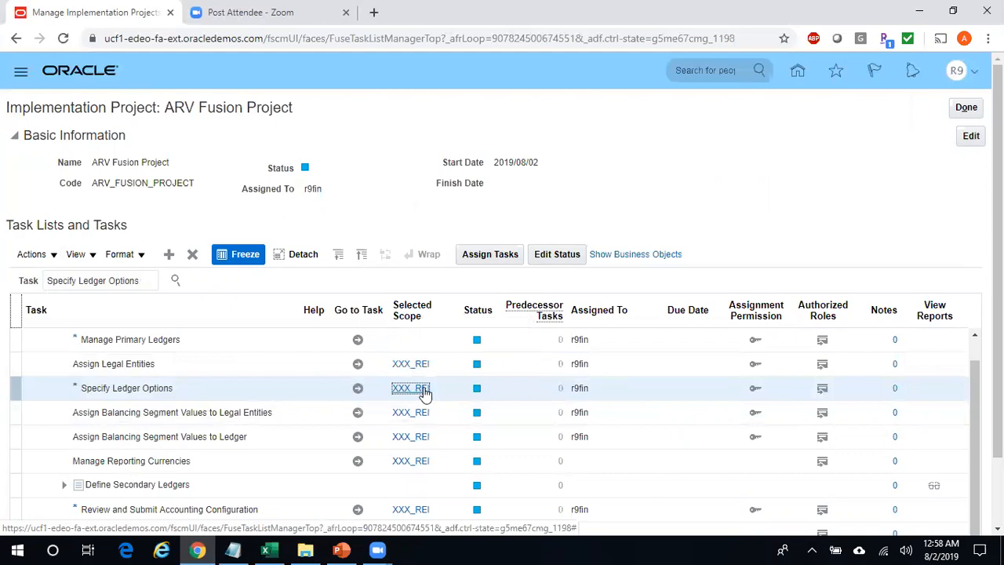
# - Change the Specify Ledger Options scope to add a different primary ledger and go to the task
pyautogui.moveTo(425, 392)
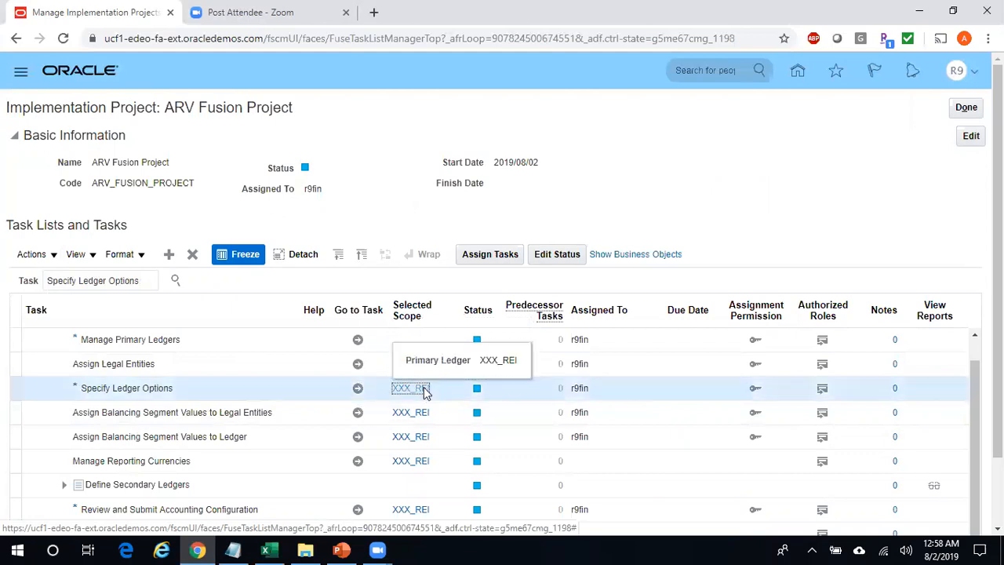
pyautogui.click(424, 392)
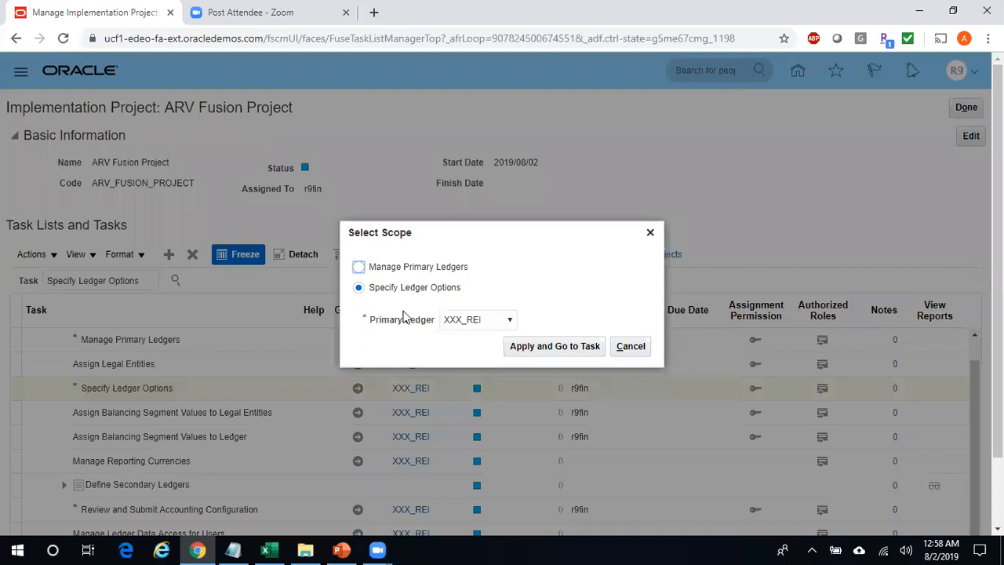
pyautogui.click(468, 321)
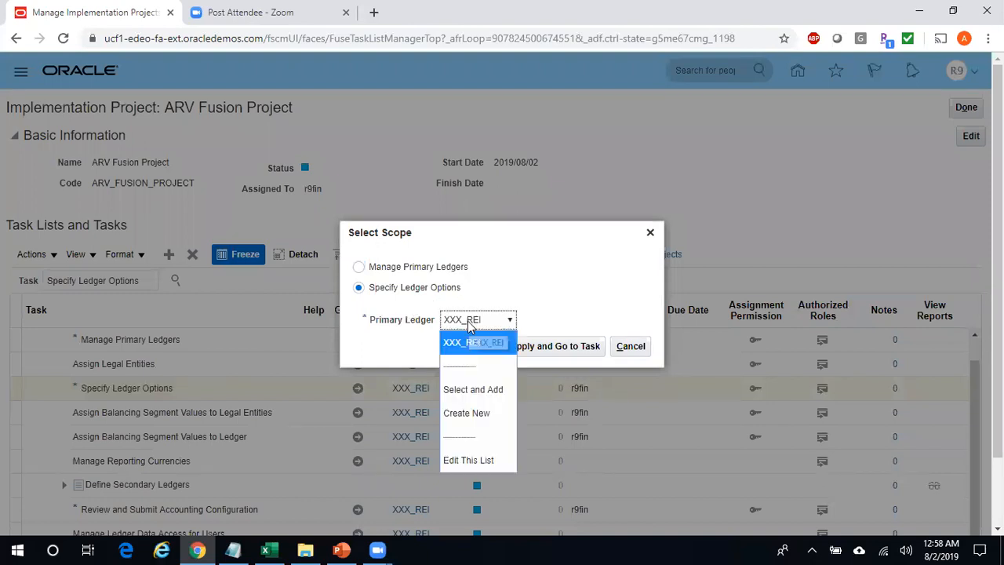
pyautogui.click(501, 394)
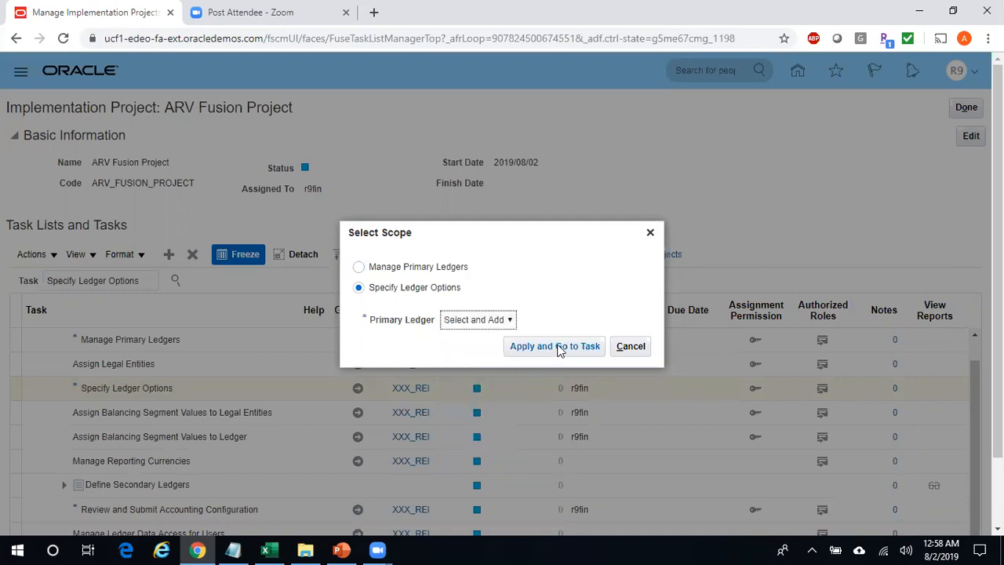
pyautogui.click(558, 350)
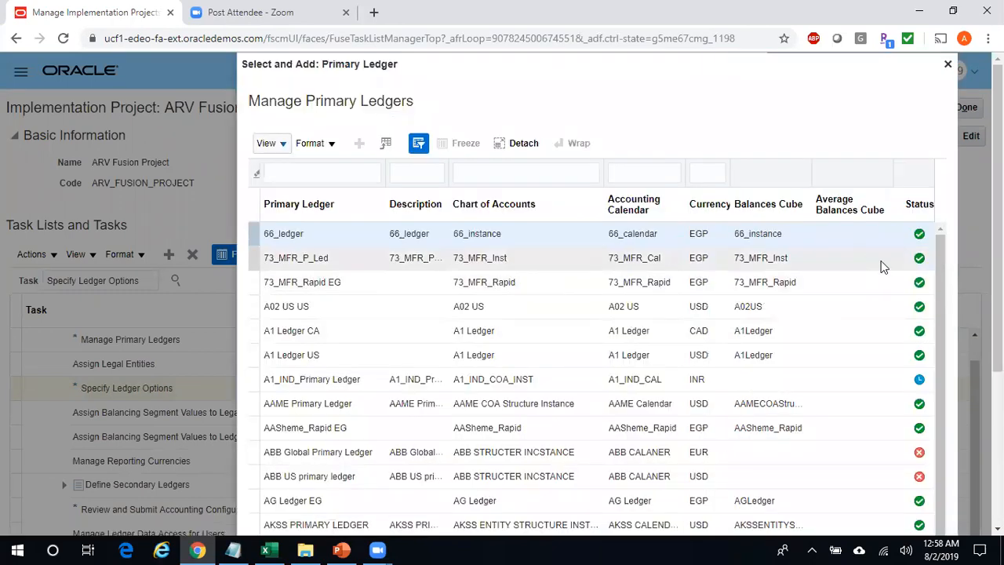
# - Filter ledgers by 'Rel%' and confirm Reliance INR Ledger as the scope
pyautogui.click(345, 172)
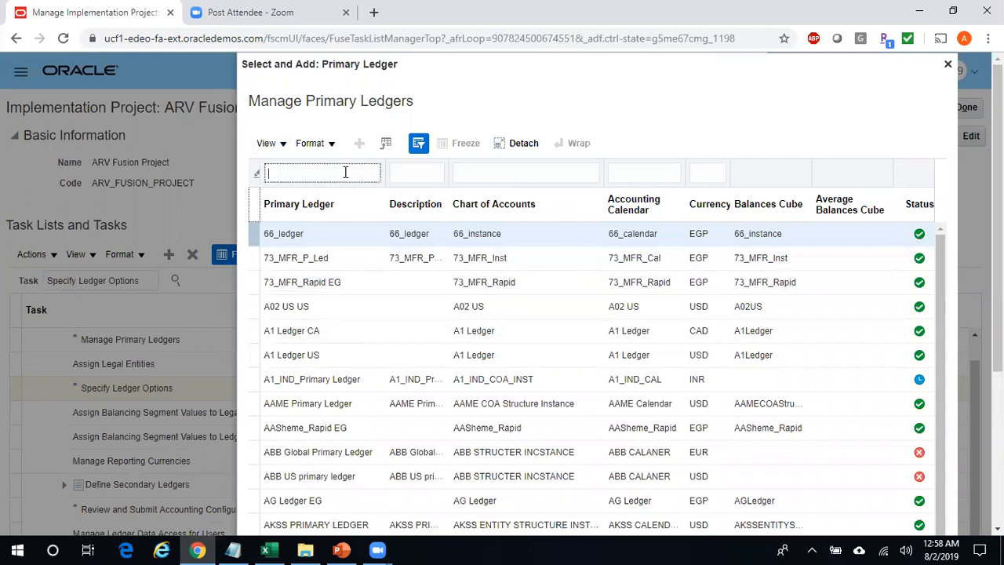
pyautogui.write('Rel%')
pyautogui.press('Return')
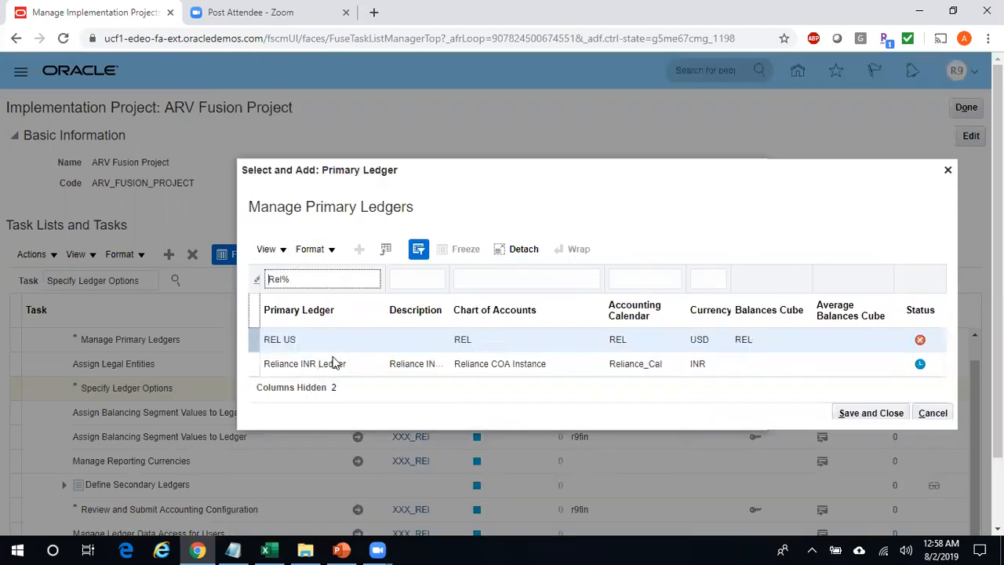
pyautogui.click(354, 370)
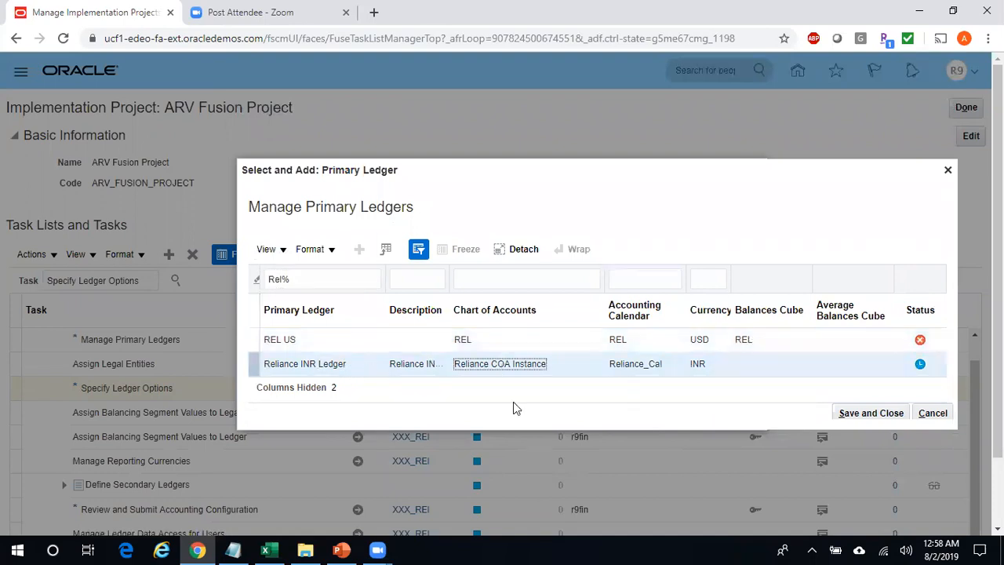
pyautogui.click(866, 413)
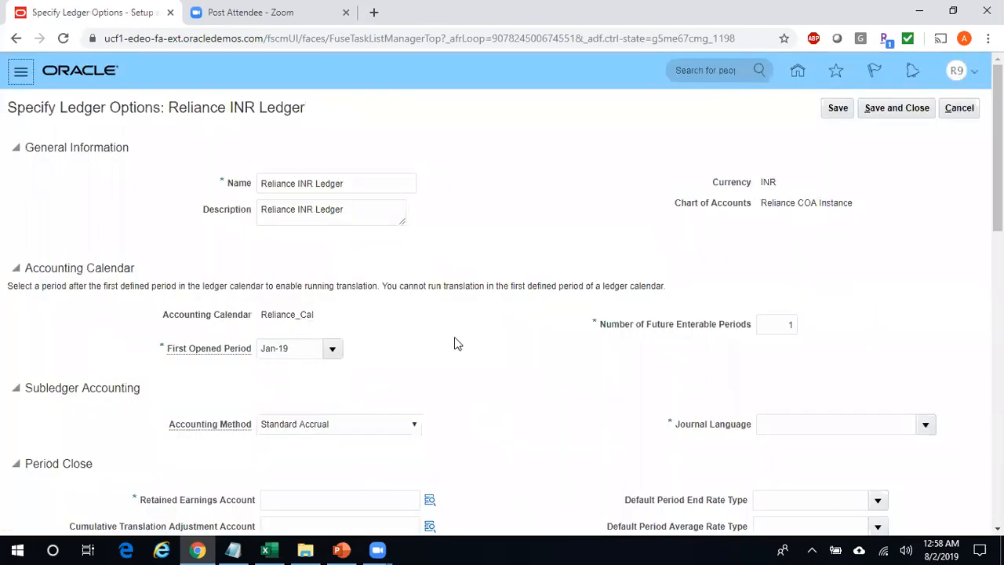
# - Set the first opened period to Jun-19, keeping 1 future enterable period and Standard Accrual
pyautogui.click(354, 185)
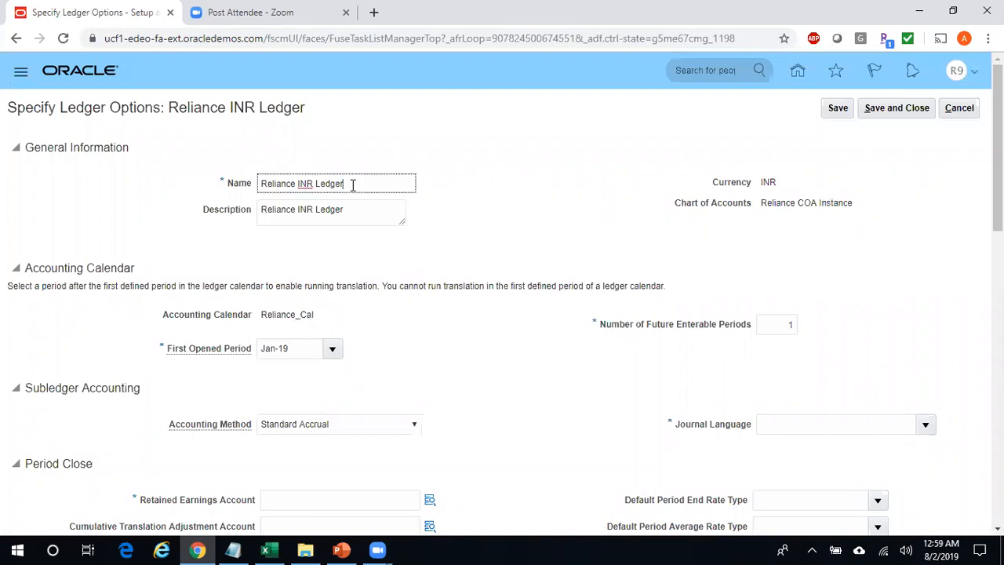
pyautogui.click(357, 212)
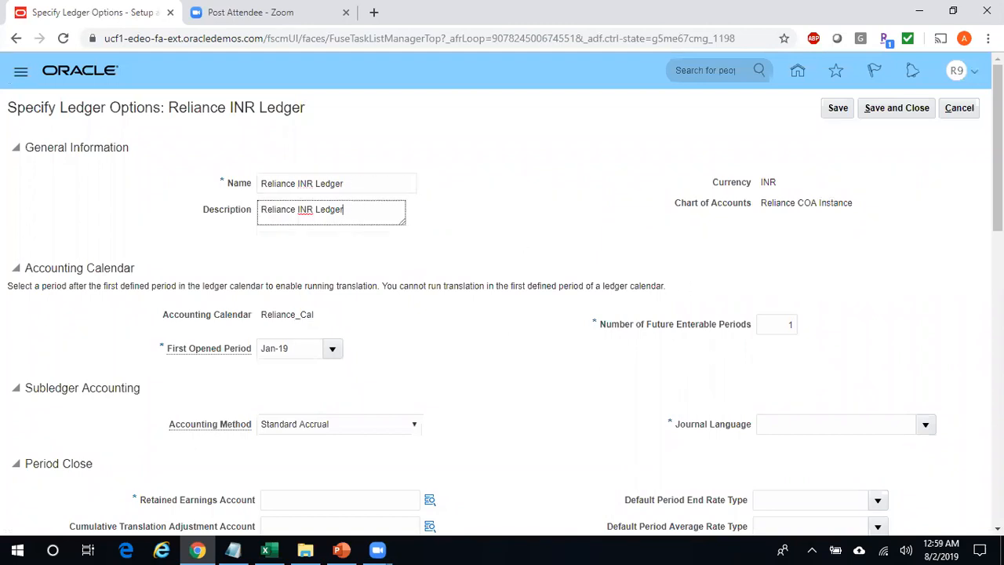
pyautogui.scroll(-1, 541, 281)
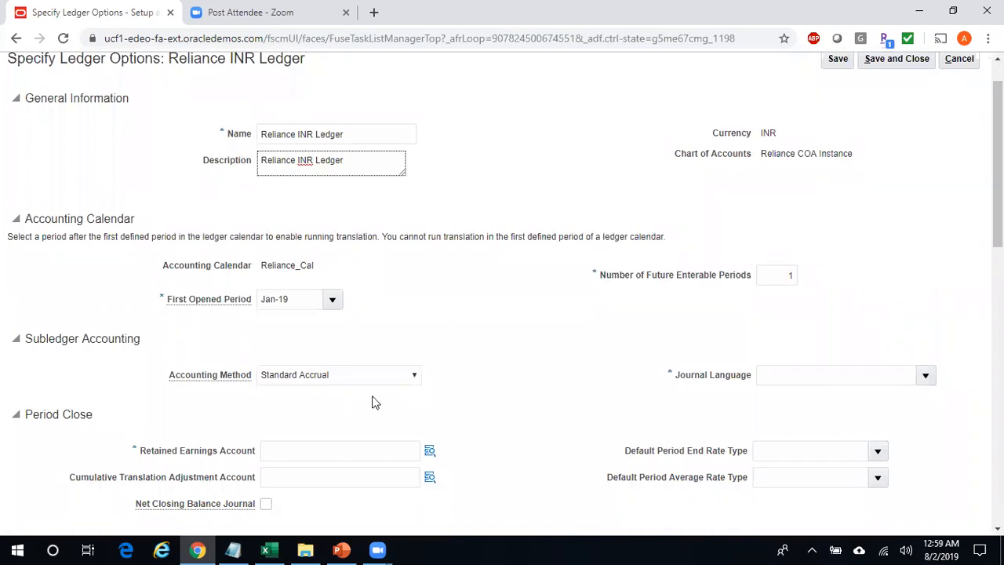
pyautogui.click(333, 302)
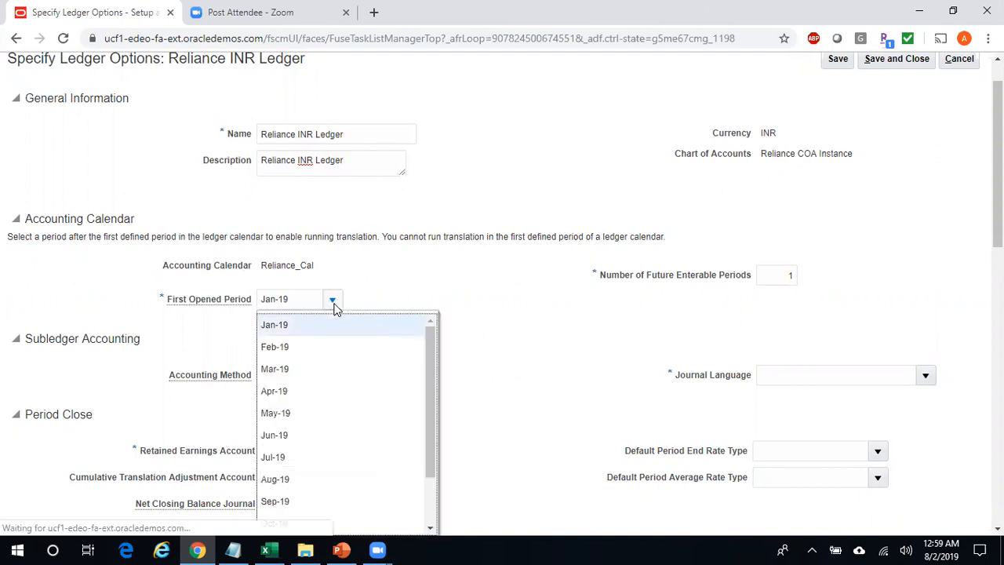
pyautogui.moveTo(431, 395); pyautogui.dragTo(430, 450)
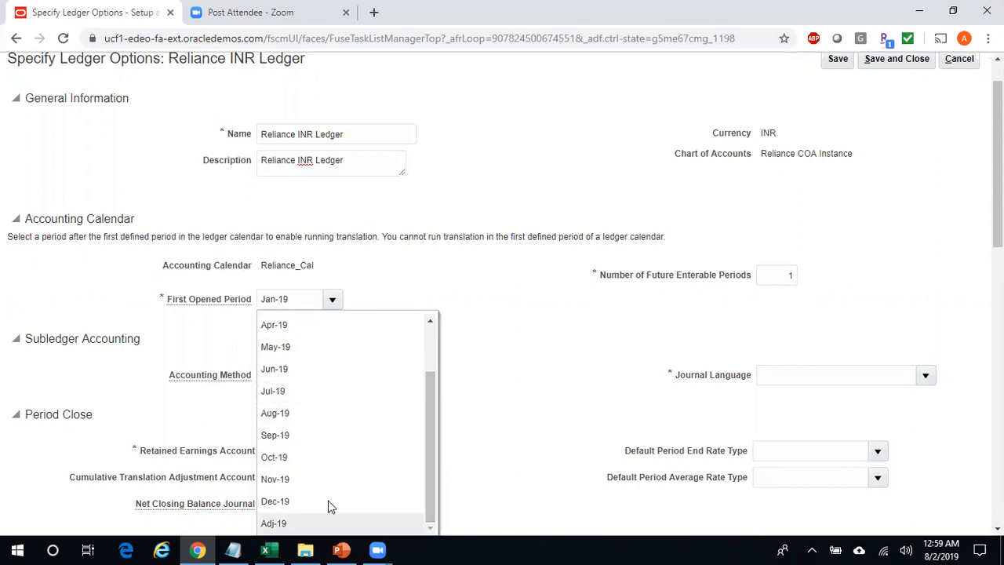
pyautogui.click(301, 369)
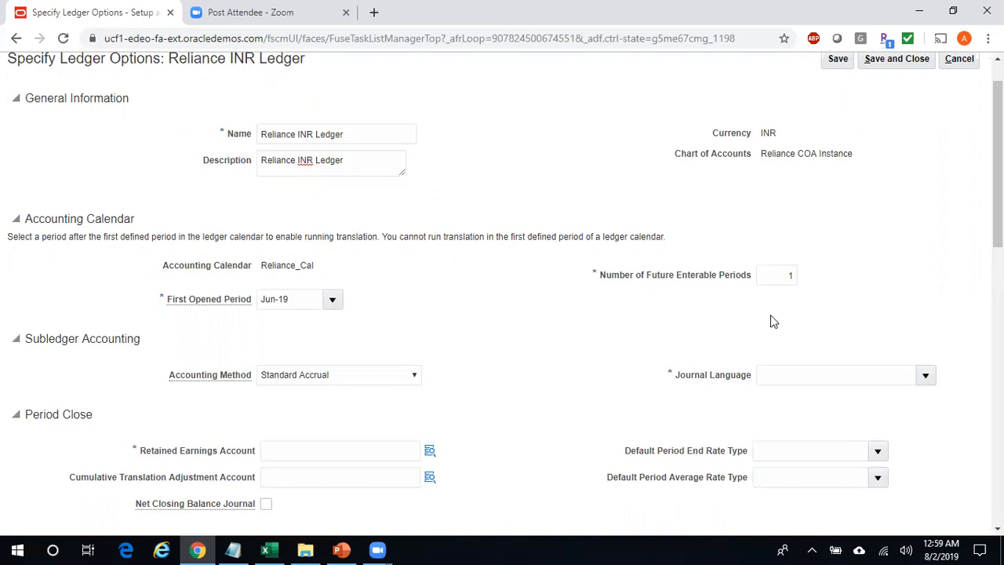
pyautogui.click(783, 274)
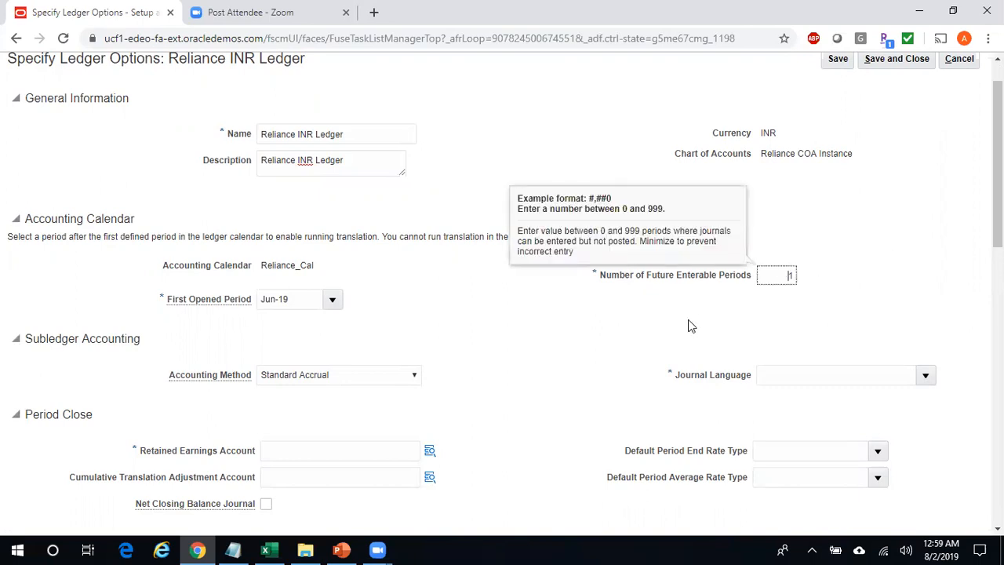
pyautogui.click(524, 357)
pyautogui.click(414, 370)
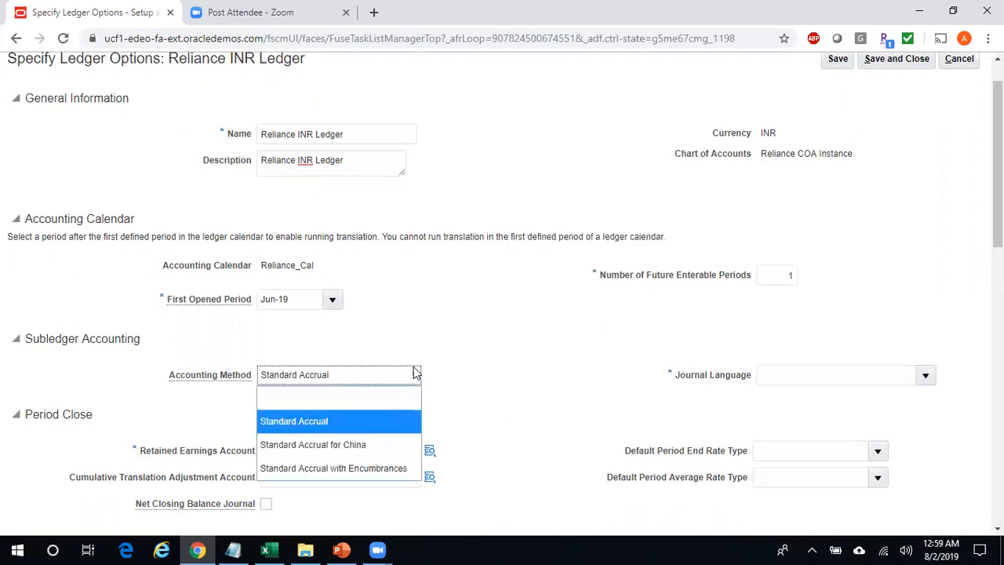
pyautogui.click(471, 377)
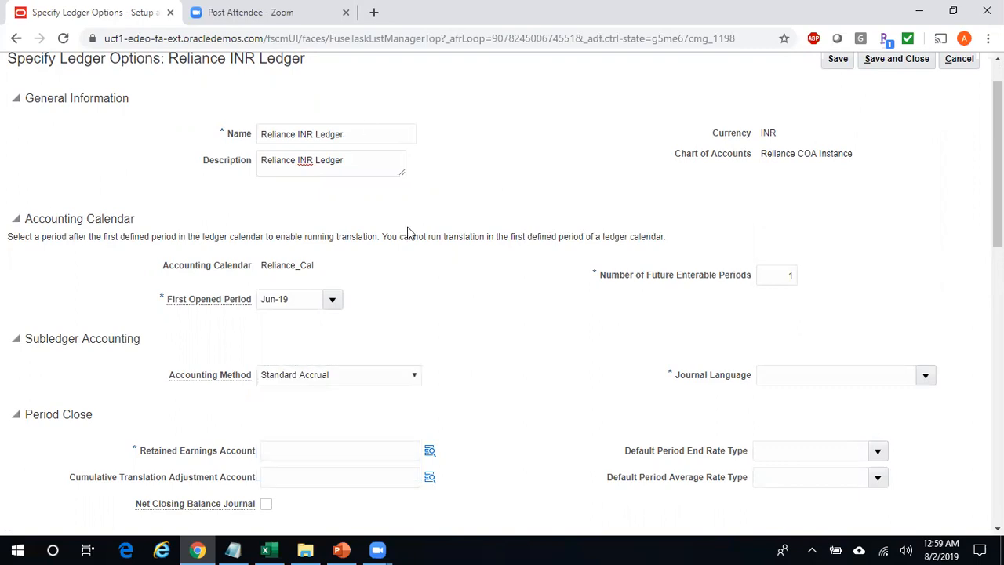
# - Set the ledger's journal language to American English
pyautogui.scroll(-2, 945, 239)
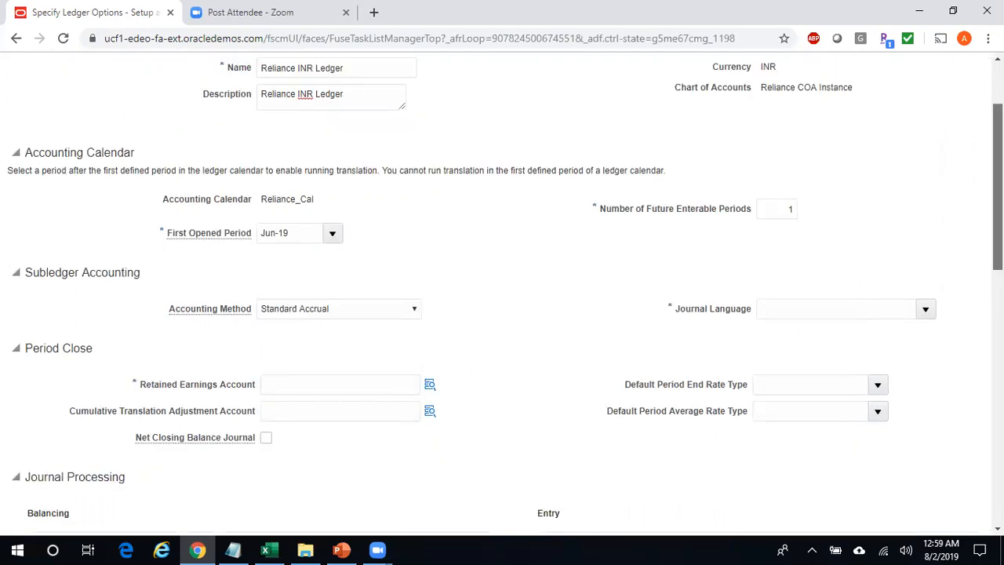
pyautogui.click(926, 228)
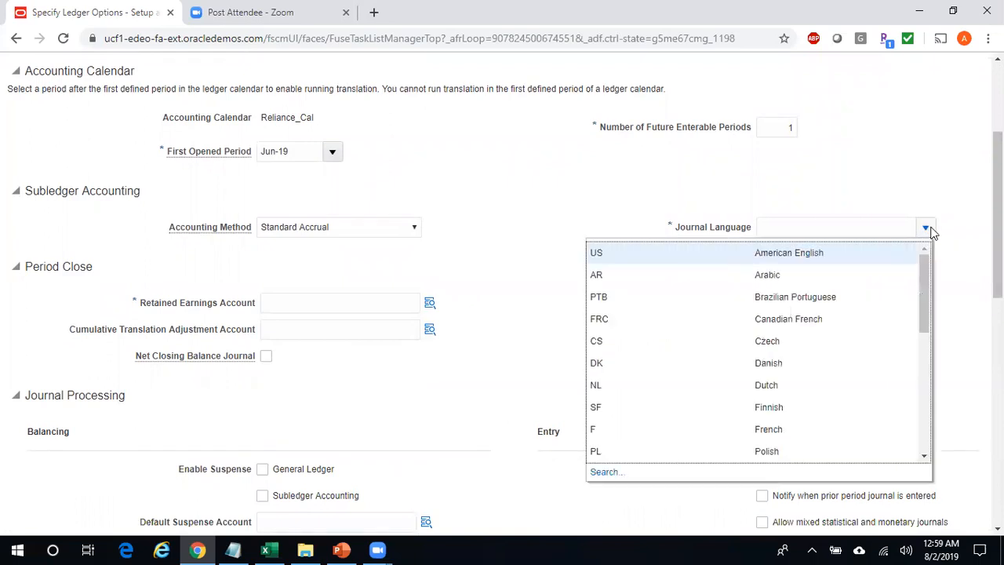
pyautogui.click(846, 254)
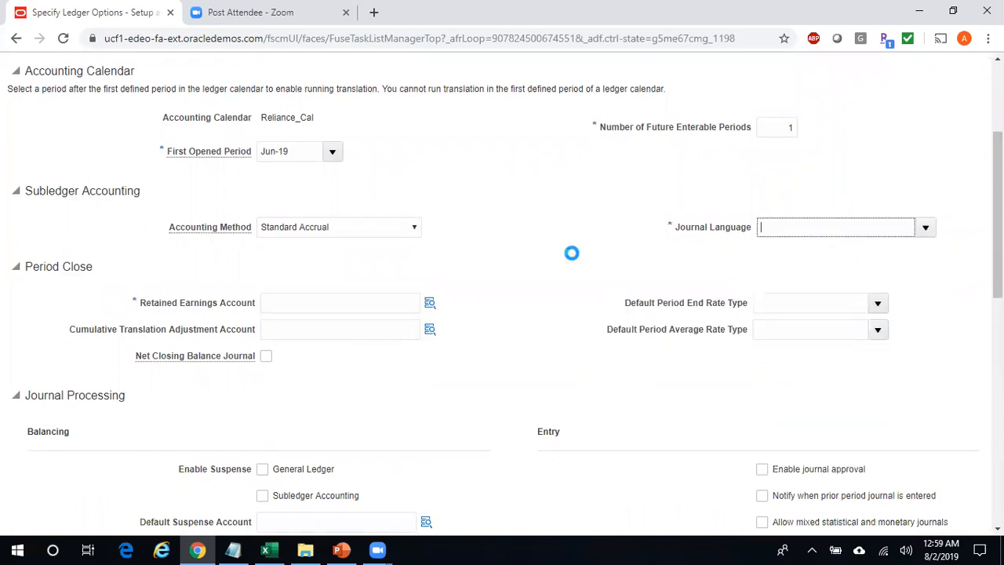
pyautogui.click(430, 304)
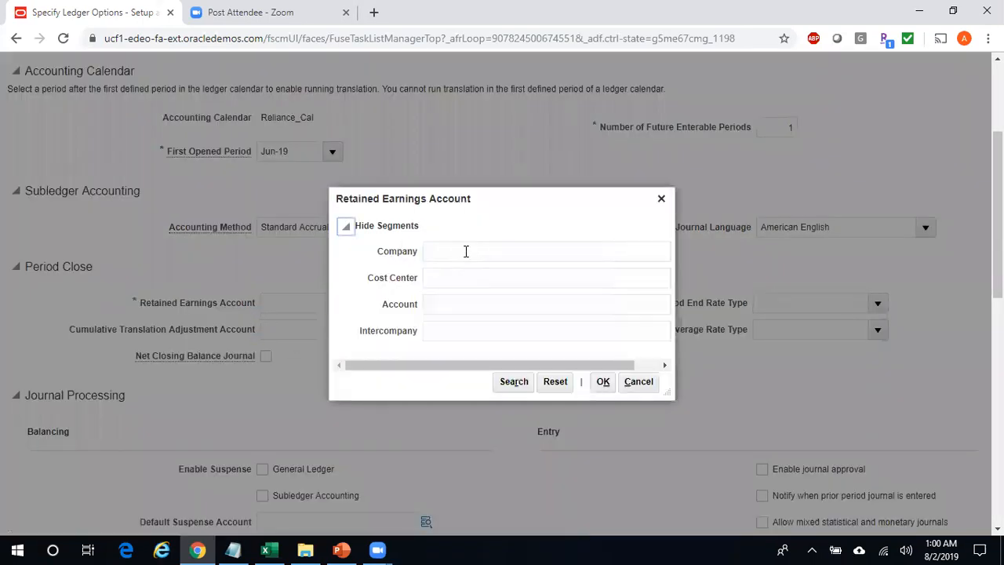
# - Enter Company 010, Cost Center 0000 and Intercompany 010 for the retained earnings account
pyautogui.click(466, 251)
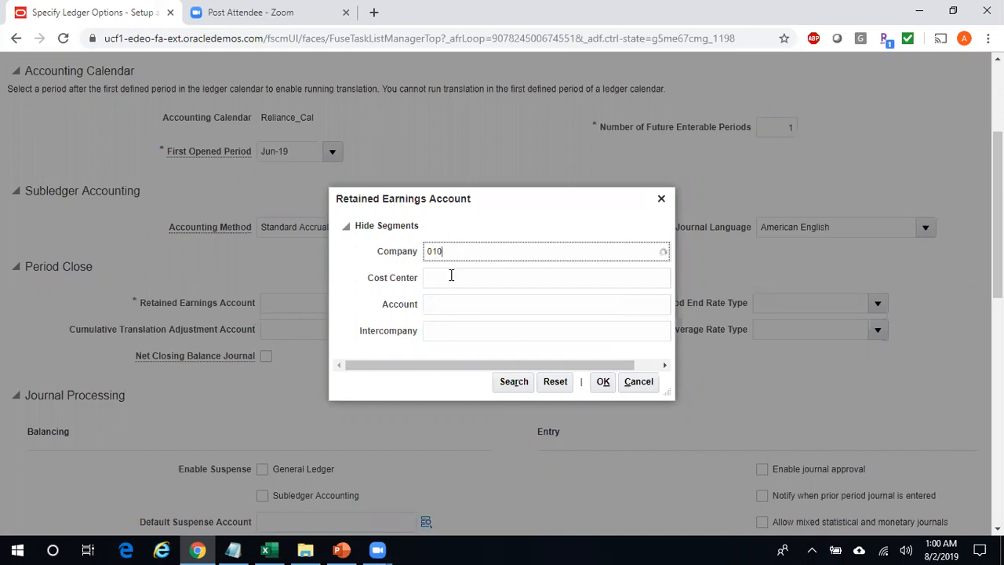
pyautogui.click(452, 281)
pyautogui.click(443, 276)
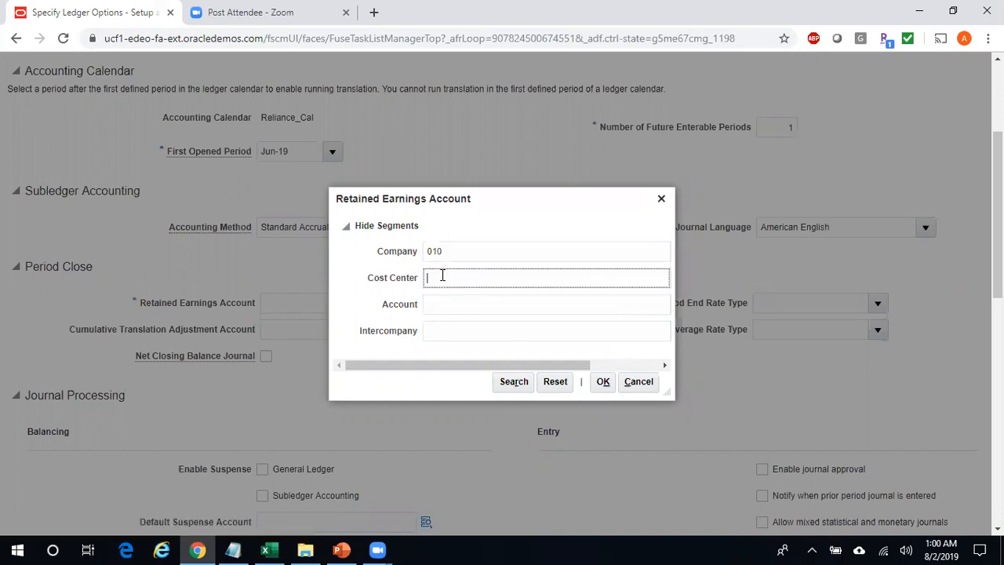
pyautogui.write('0000')
pyautogui.click(469, 301)
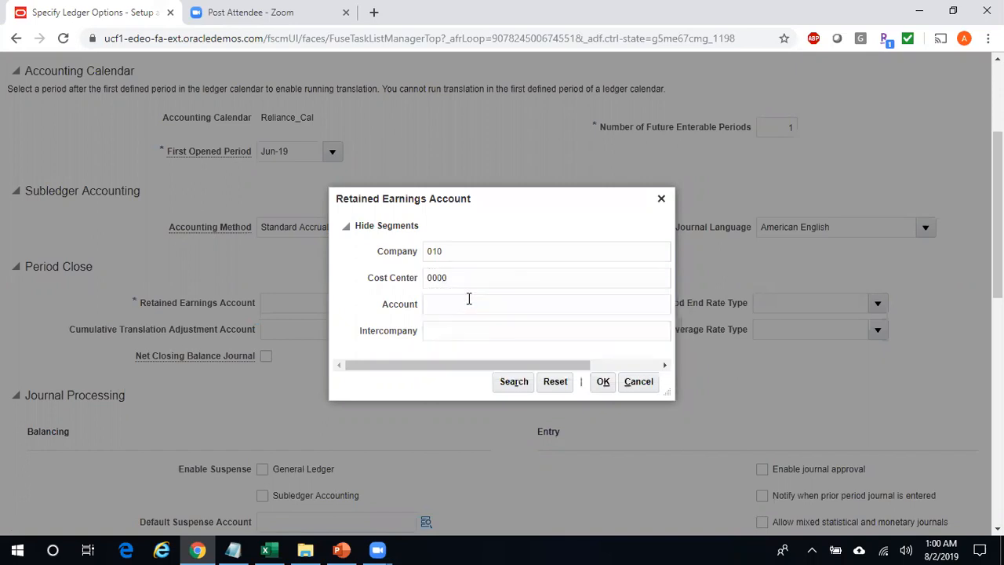
pyautogui.click(448, 337)
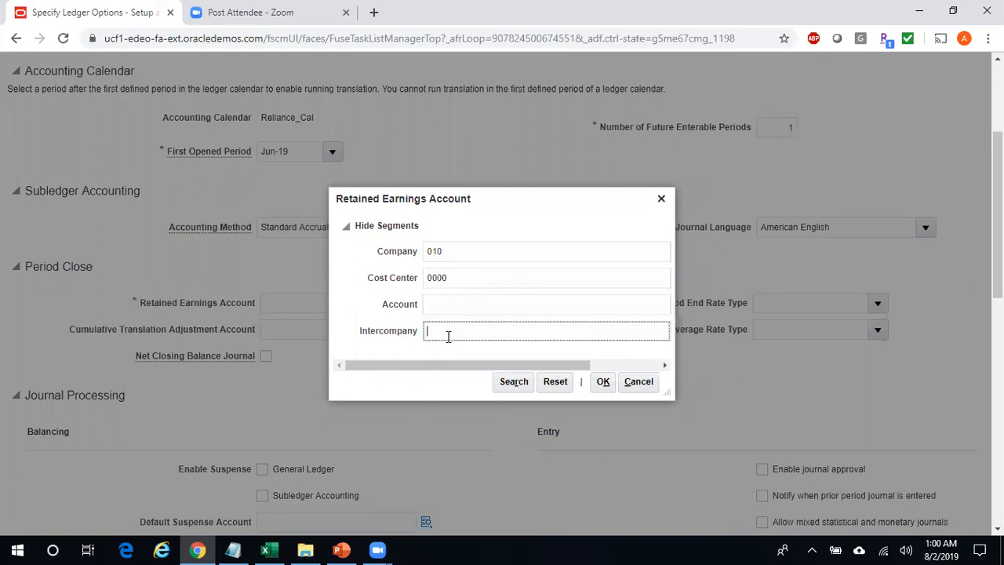
pyautogui.write('00')
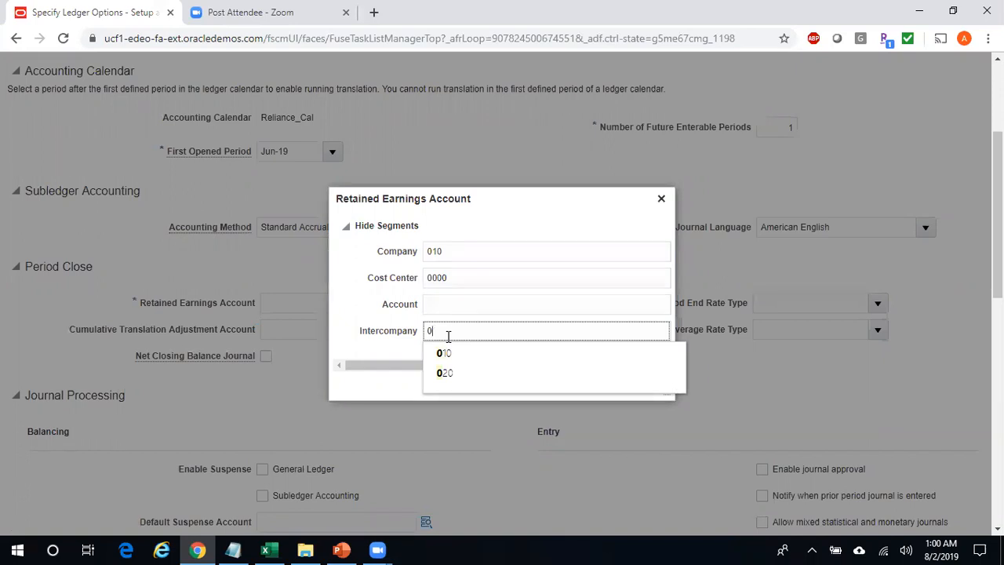
pyautogui.click(446, 354)
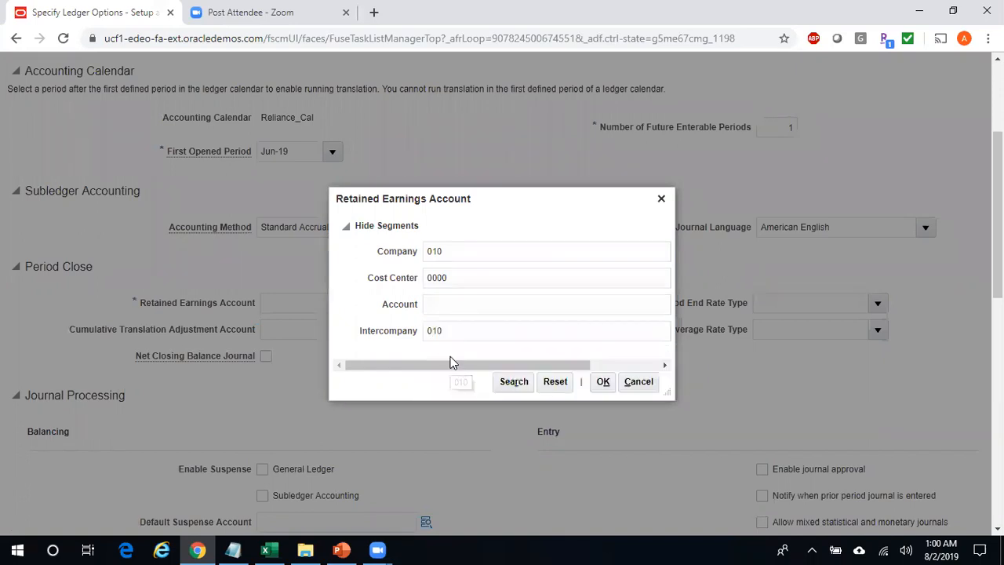
# - Find account 33100 by searching 'Retained%' and accept the 010.0000.33100.010 combination
pyautogui.click(451, 306)
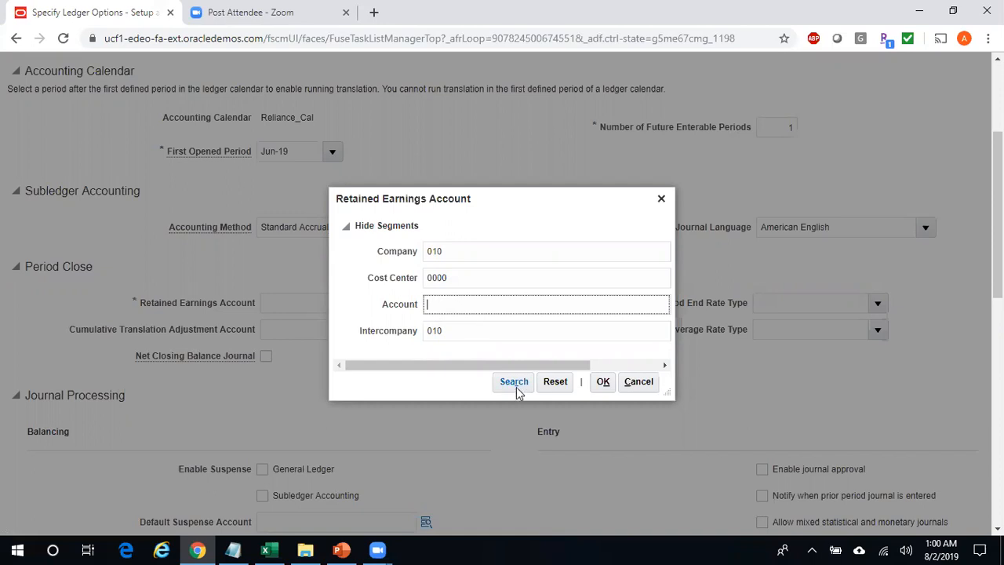
pyautogui.moveTo(588, 366); pyautogui.dragTo(630, 363)
pyautogui.click(586, 305)
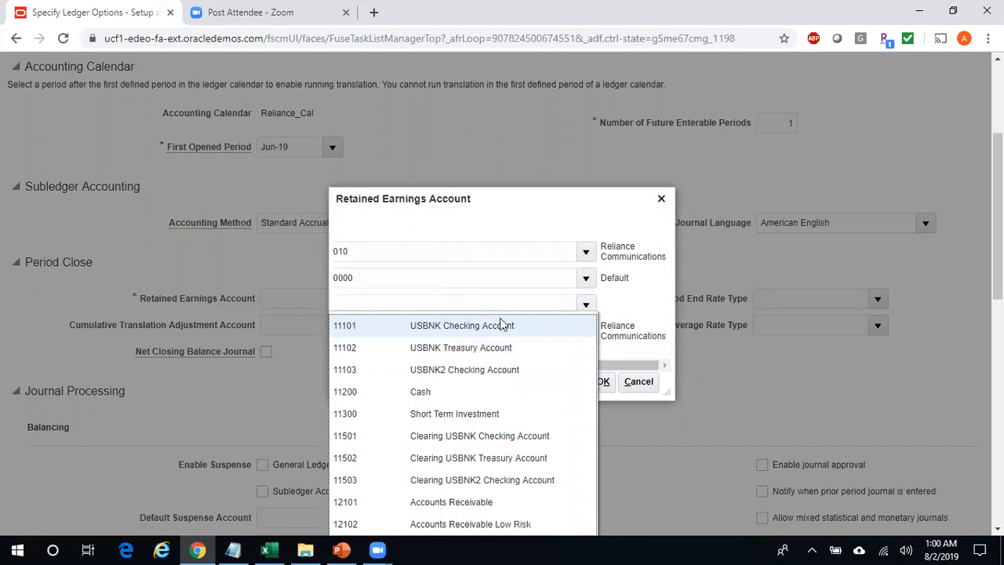
pyautogui.moveTo(998, 253); pyautogui.dragTo(999, 293)
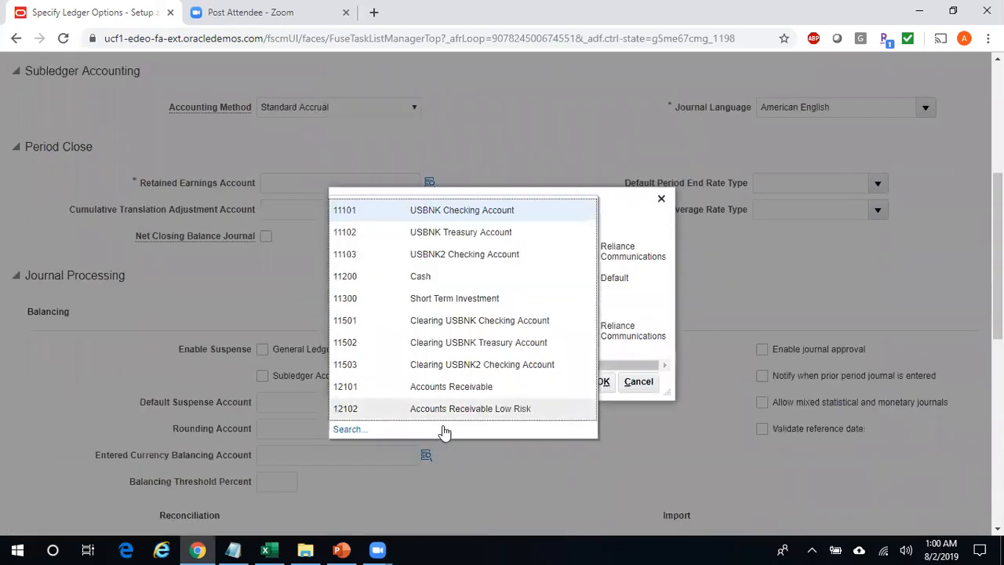
pyautogui.click(351, 430)
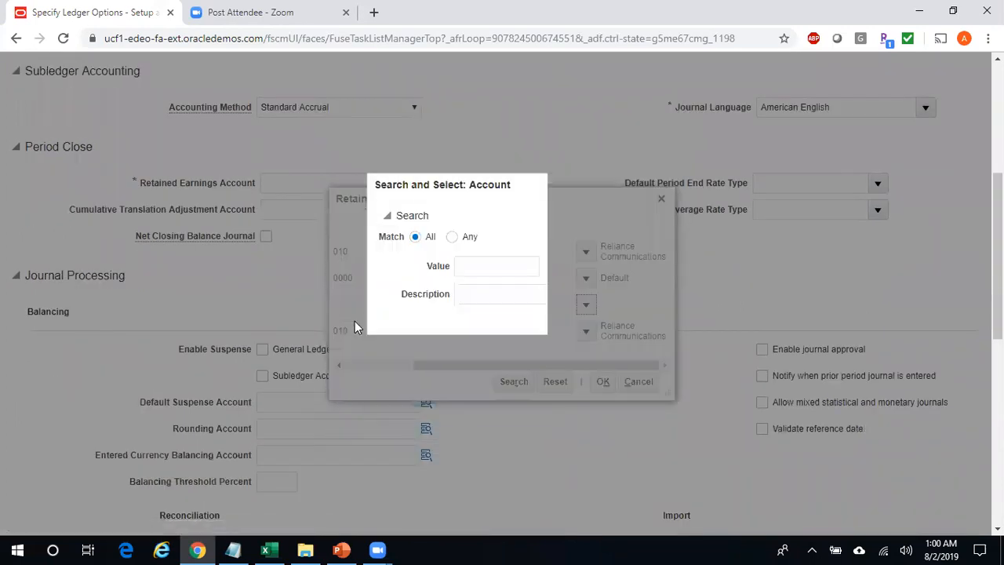
pyautogui.click(482, 267)
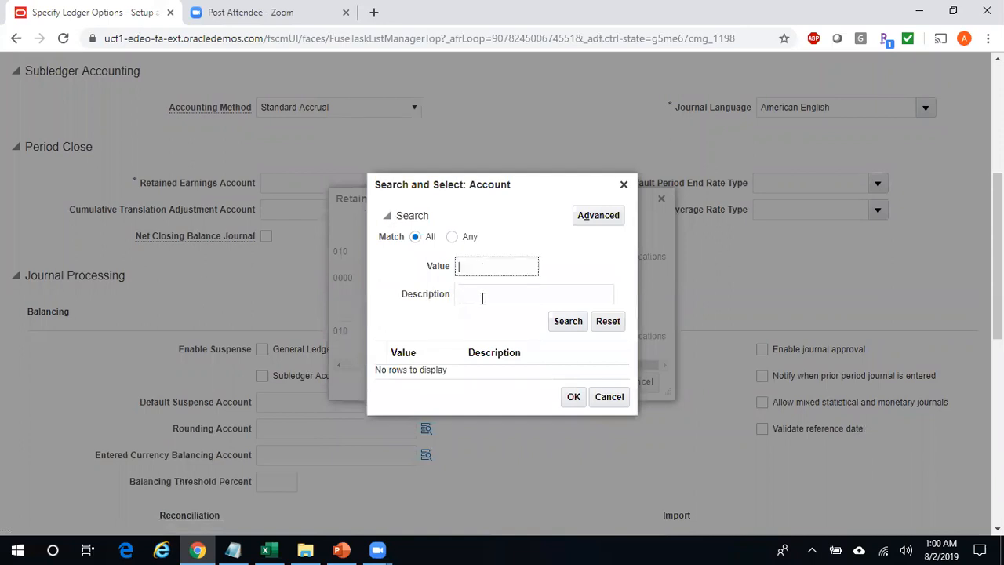
pyautogui.click(487, 297)
pyautogui.write('Retained%')
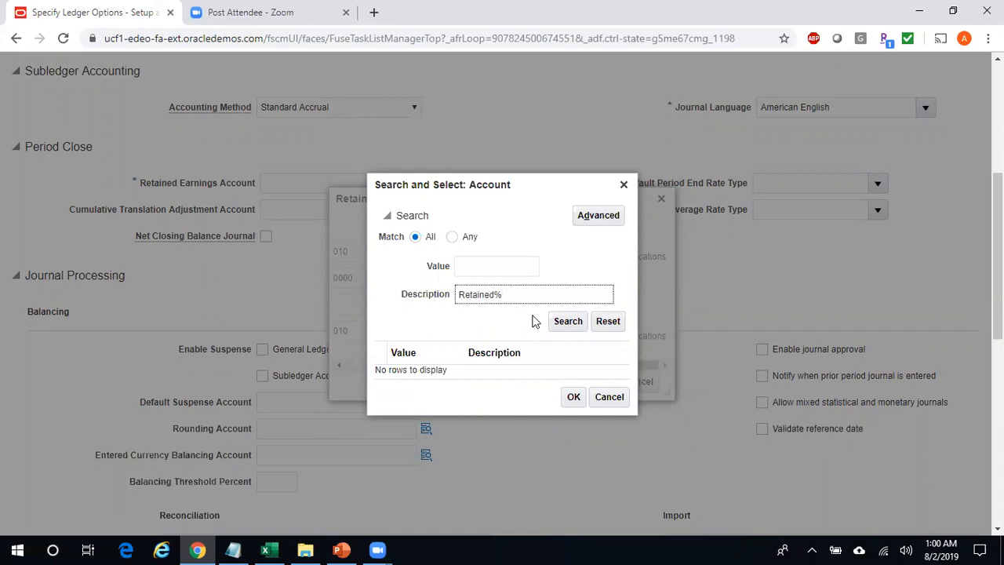
pyautogui.click(562, 322)
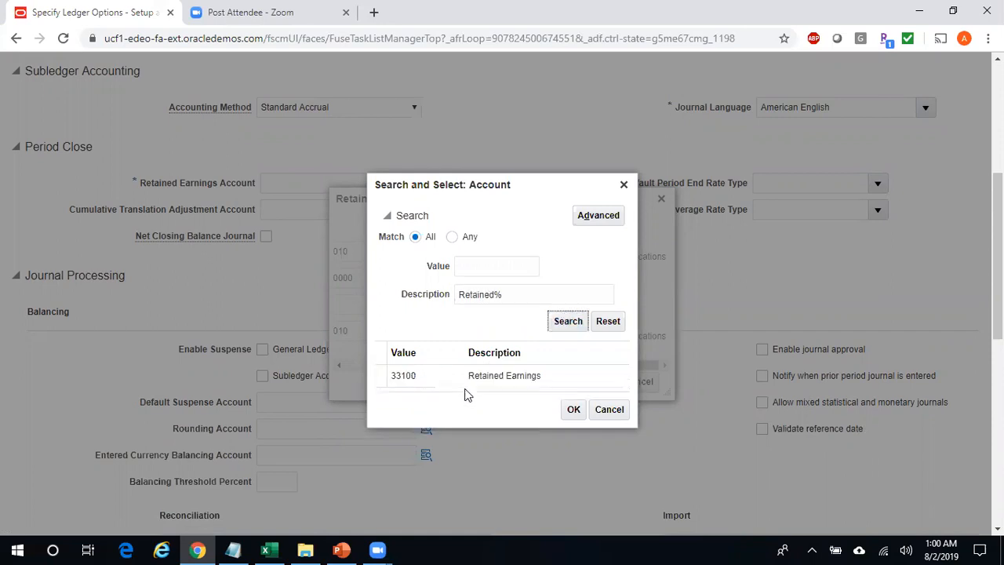
pyautogui.click(421, 371)
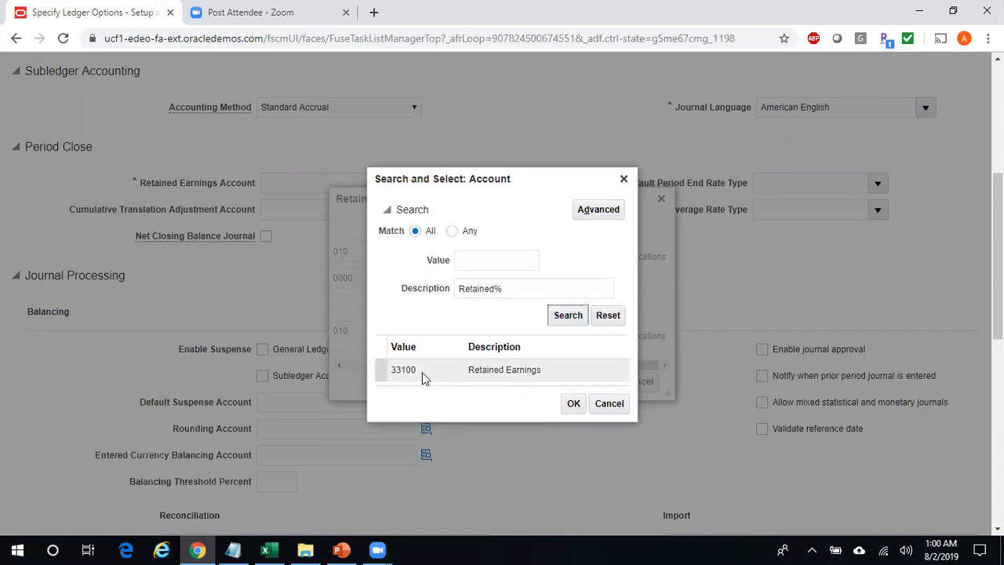
pyautogui.click(573, 403)
pyautogui.moveTo(510, 366); pyautogui.dragTo(359, 366)
pyautogui.click(511, 390)
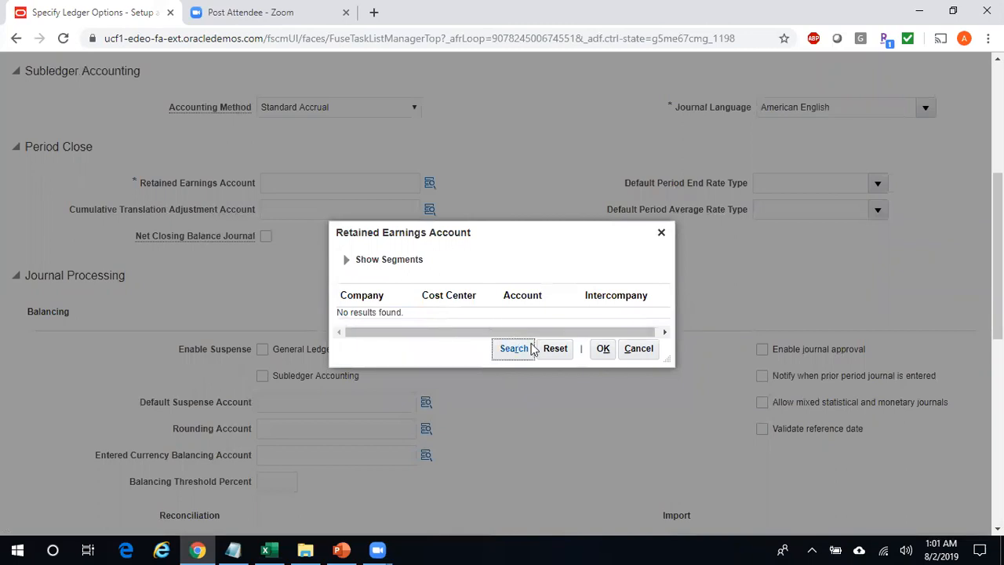
pyautogui.click(604, 355)
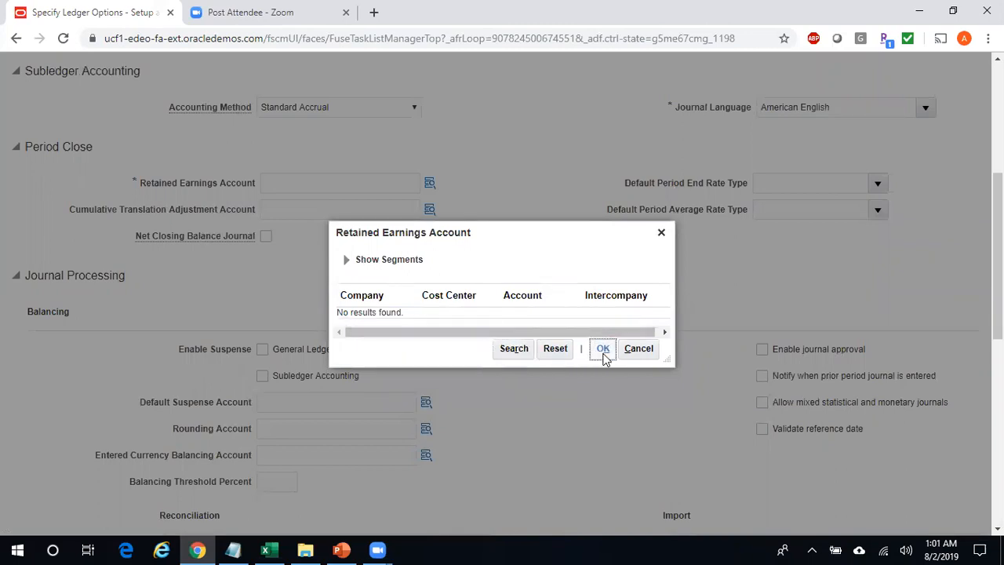
pyautogui.click(603, 352)
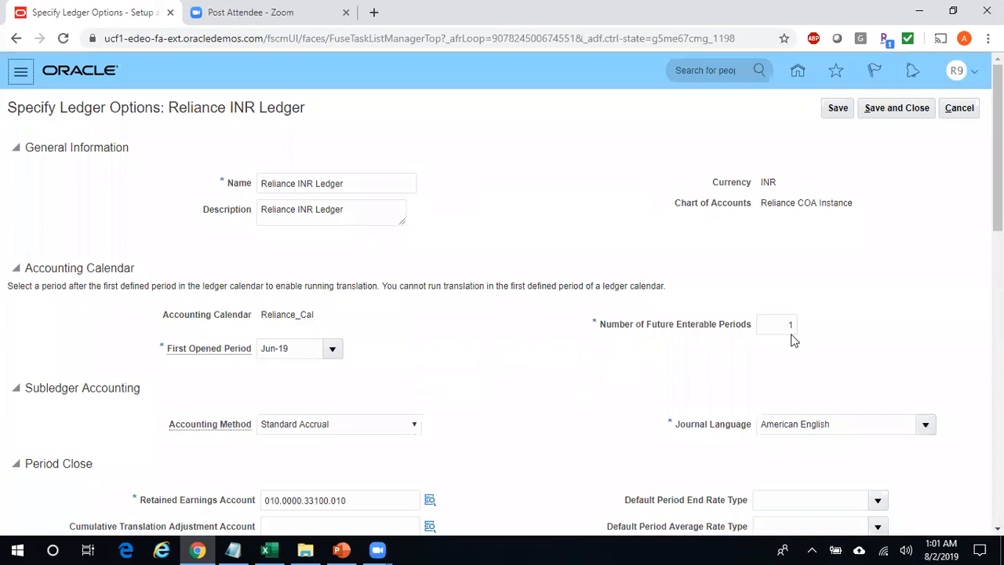
pyautogui.scroll(-3, 470, 392)
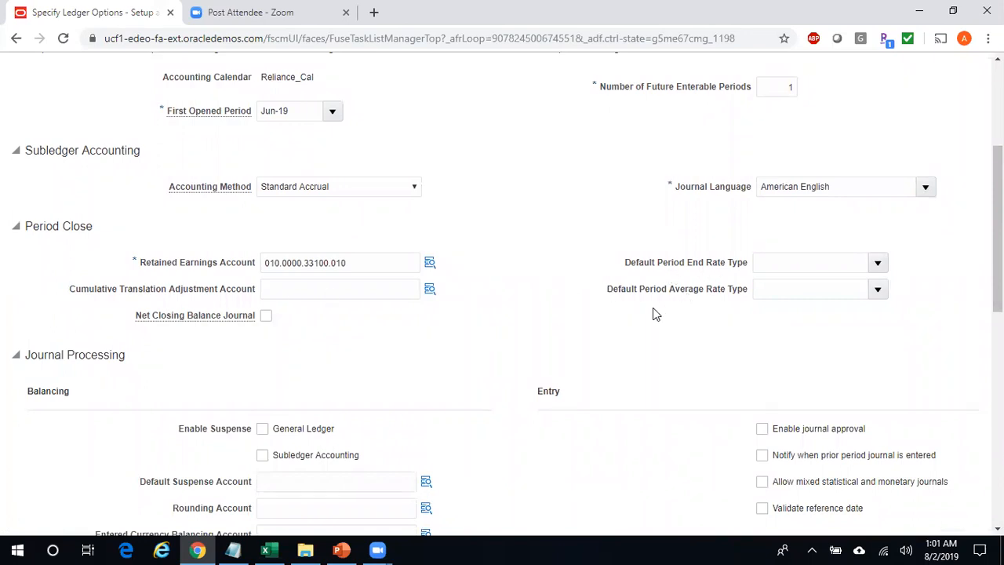
pyautogui.click(879, 264)
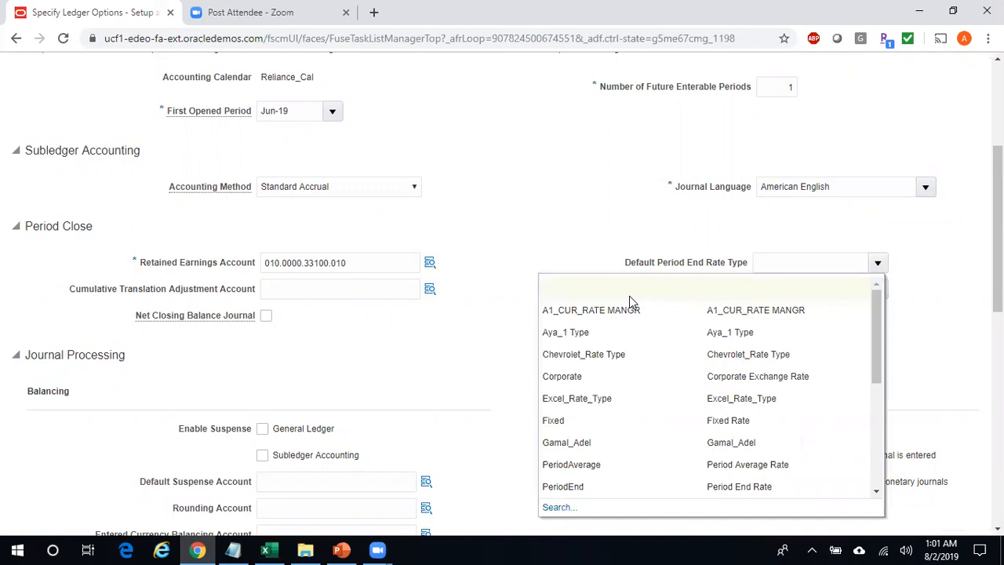
pyautogui.click(505, 226)
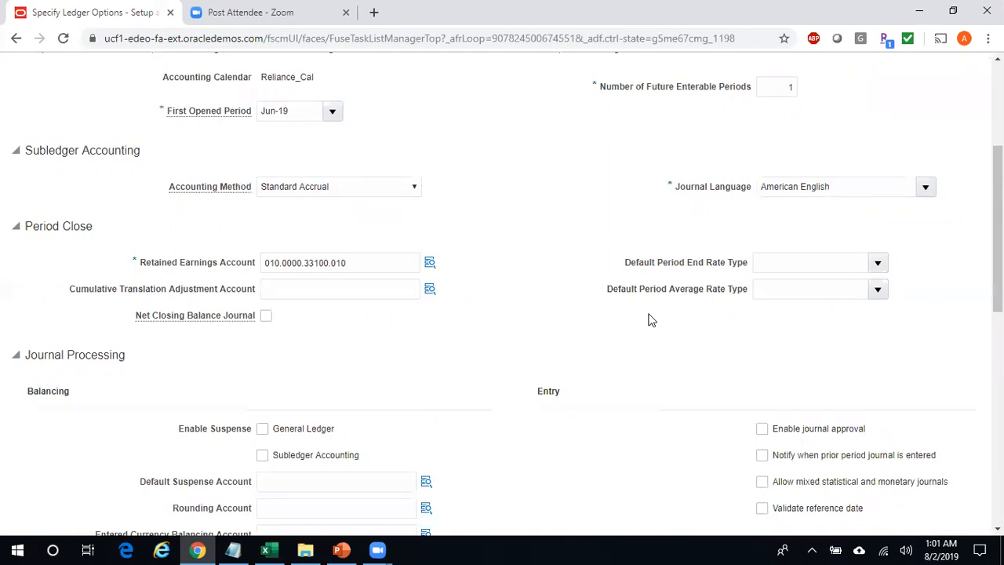
pyautogui.moveTo(998, 228); pyautogui.dragTo(998, 267)
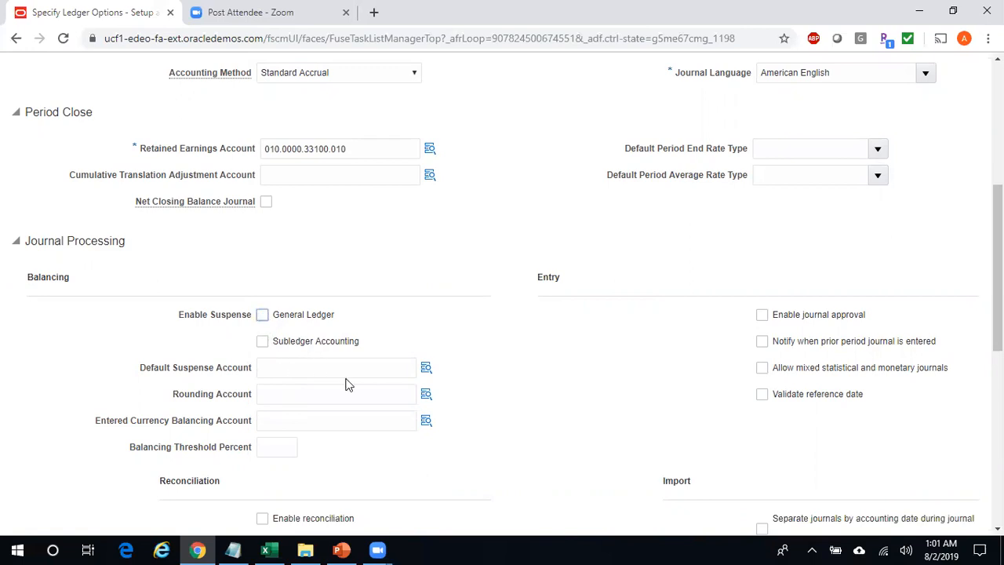
pyautogui.scroll(-1, 998, 235)
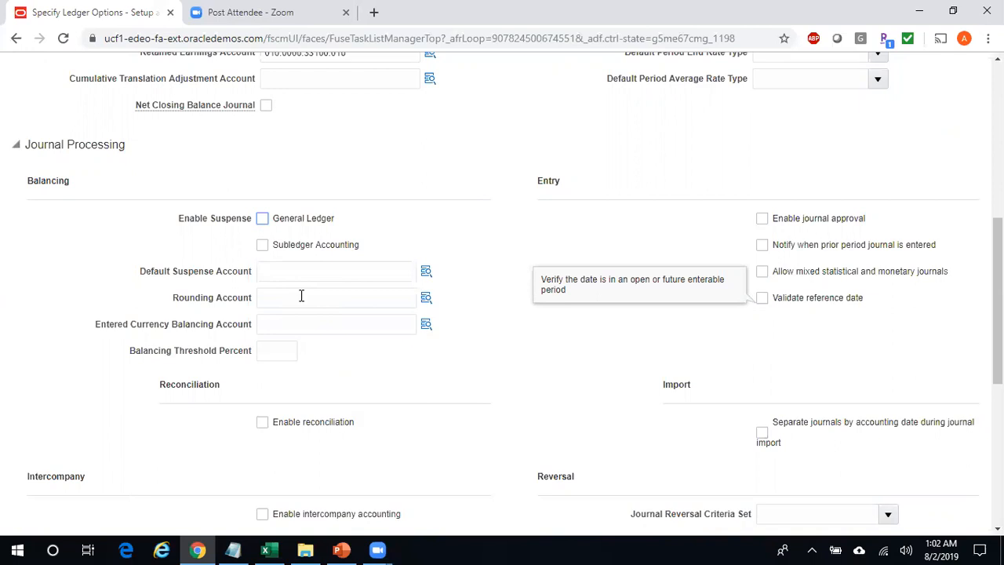
pyautogui.click(301, 296)
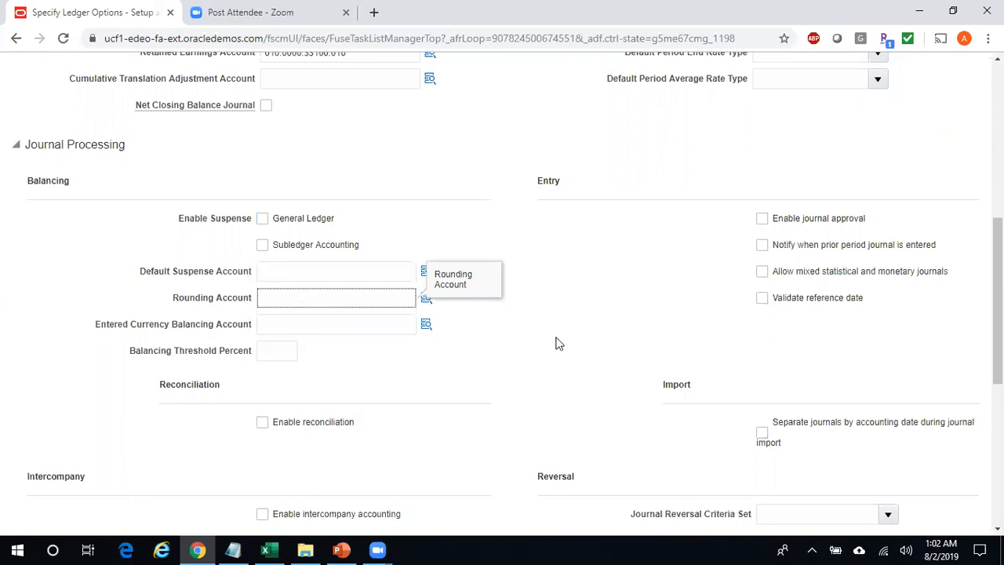
pyautogui.click(763, 220)
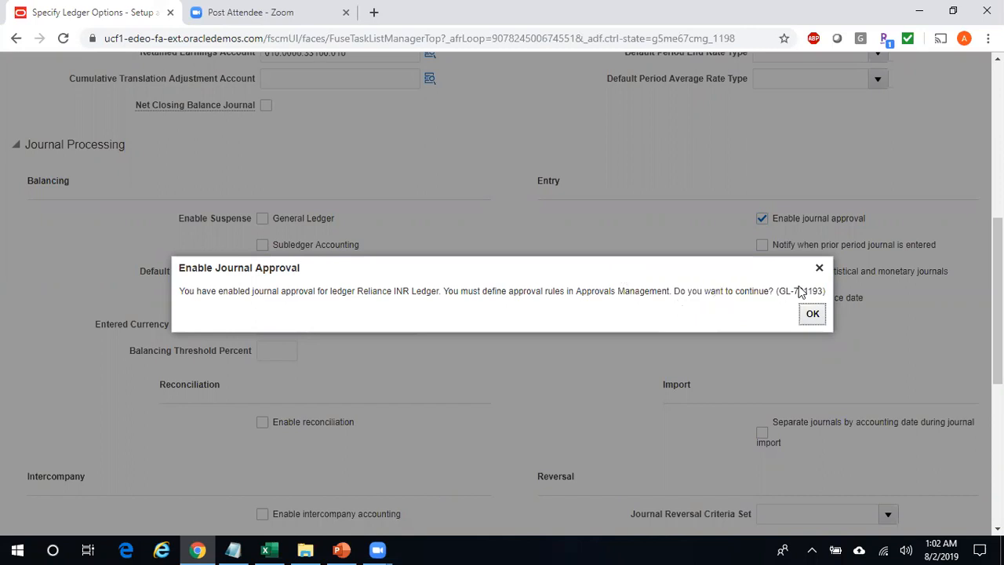
# - Acknowledge the journal approval warning and allow mixed statistical and monetary journals
pyautogui.click(812, 314)
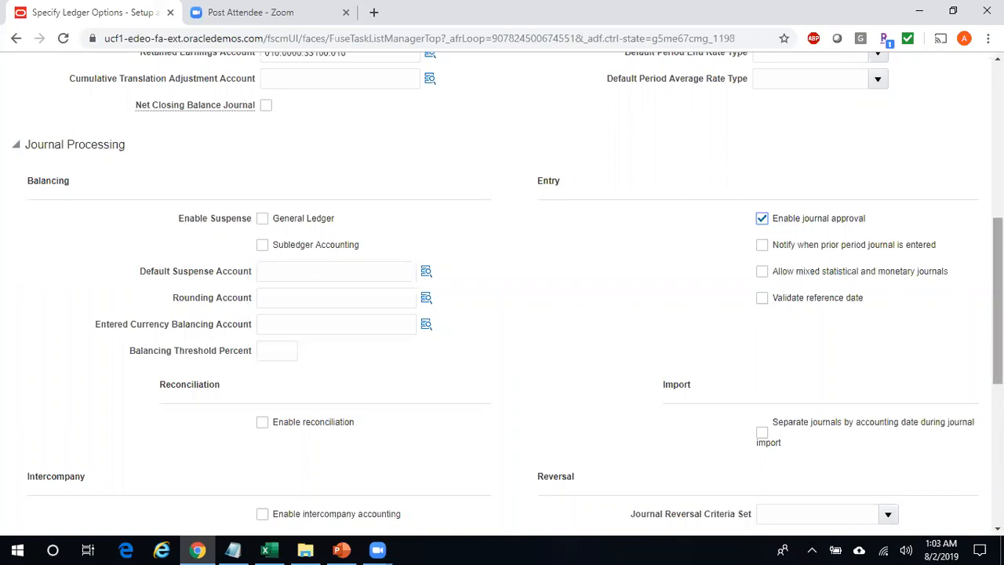
pyautogui.click(765, 272)
# - Separate imported journals by accounting date and enable intercompany accounting on the ledger
pyautogui.scroll(-3, 555, 333)
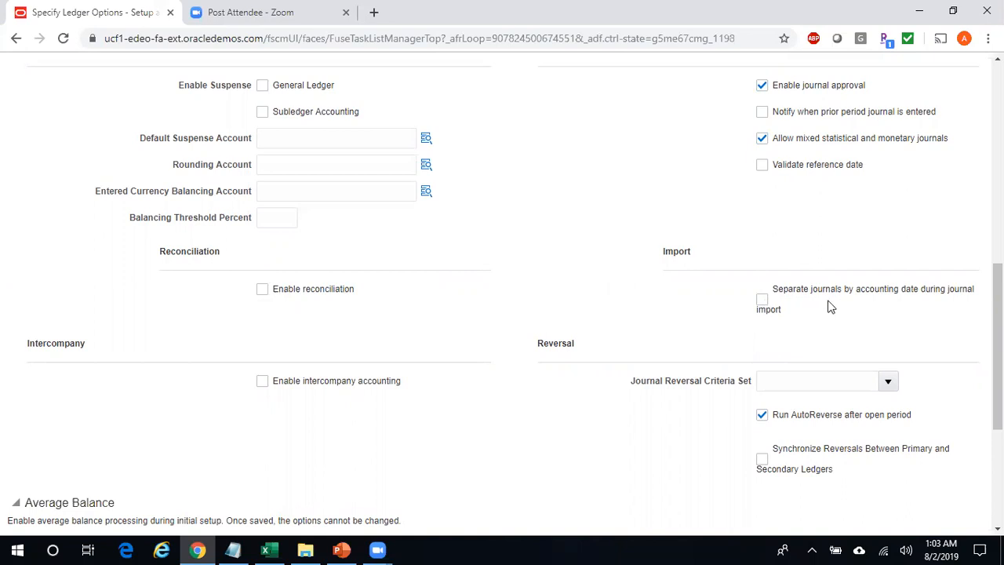
pyautogui.click(772, 312)
pyautogui.scroll(-1, 908, 337)
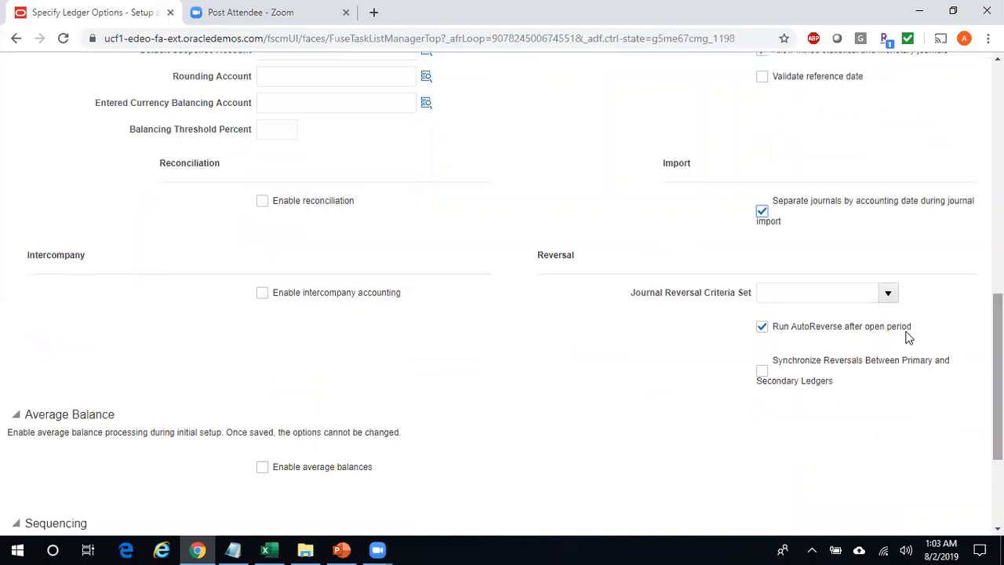
pyautogui.click(365, 296)
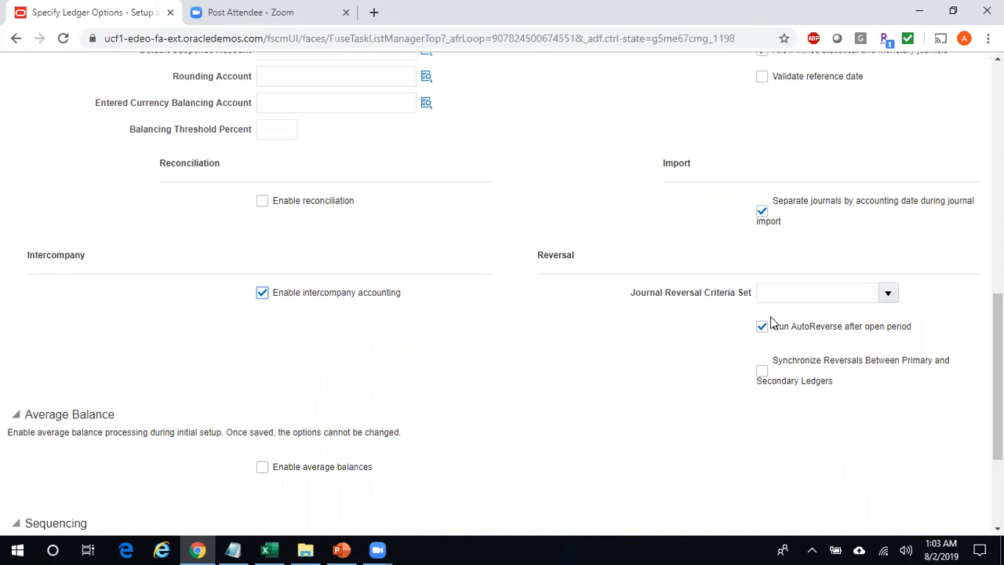
# - Leave the journal reversal criteria set empty and synchronize reversals between primary and secondary ledgers
pyautogui.click(889, 294)
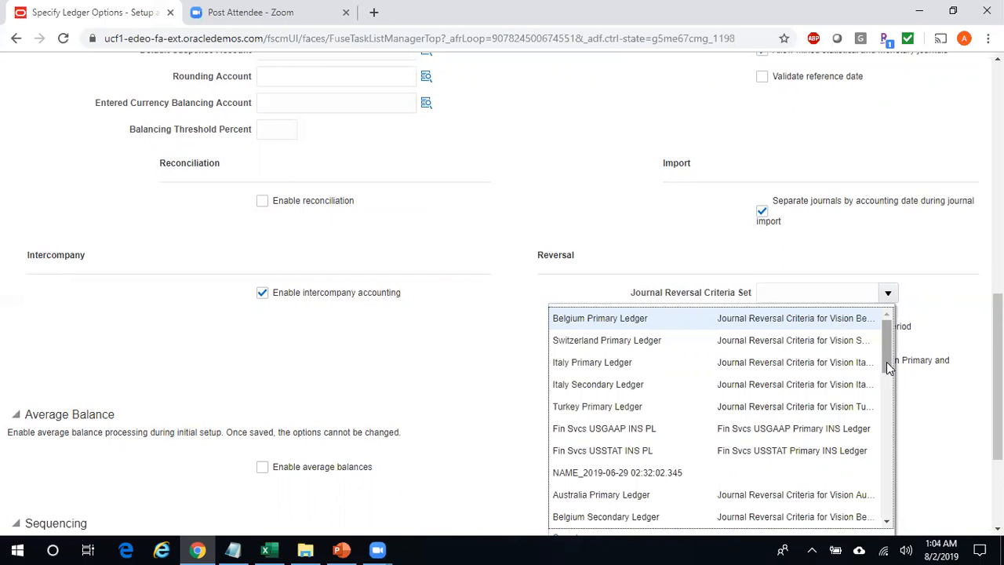
pyautogui.click(935, 273)
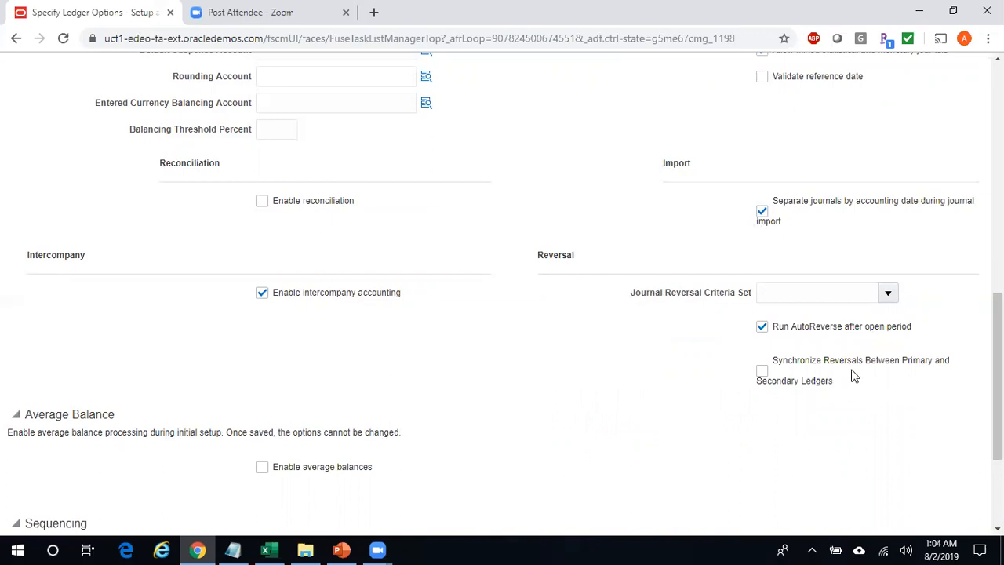
pyautogui.click(792, 388)
# - Sequence by Ledger and enforce document sequencing for Payables and Receivables
pyautogui.moveTo(998, 407); pyautogui.dragTo(997, 470)
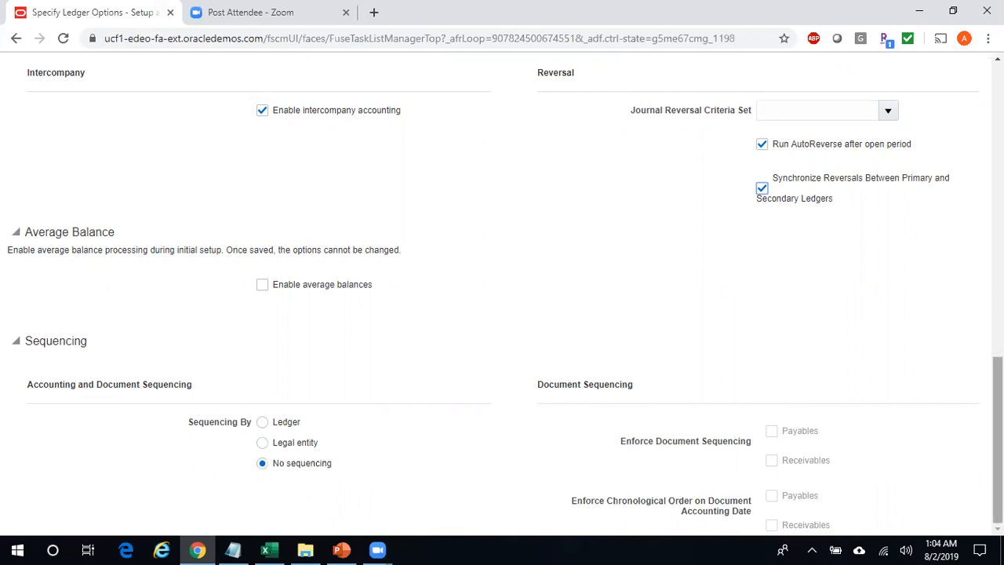
pyautogui.click(264, 424)
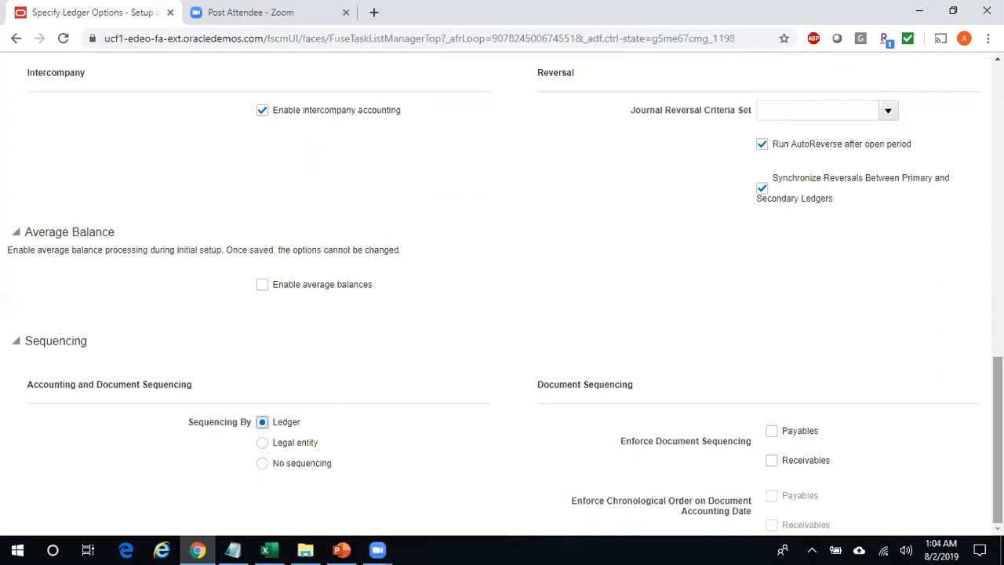
pyautogui.click(773, 463)
pyautogui.click(772, 433)
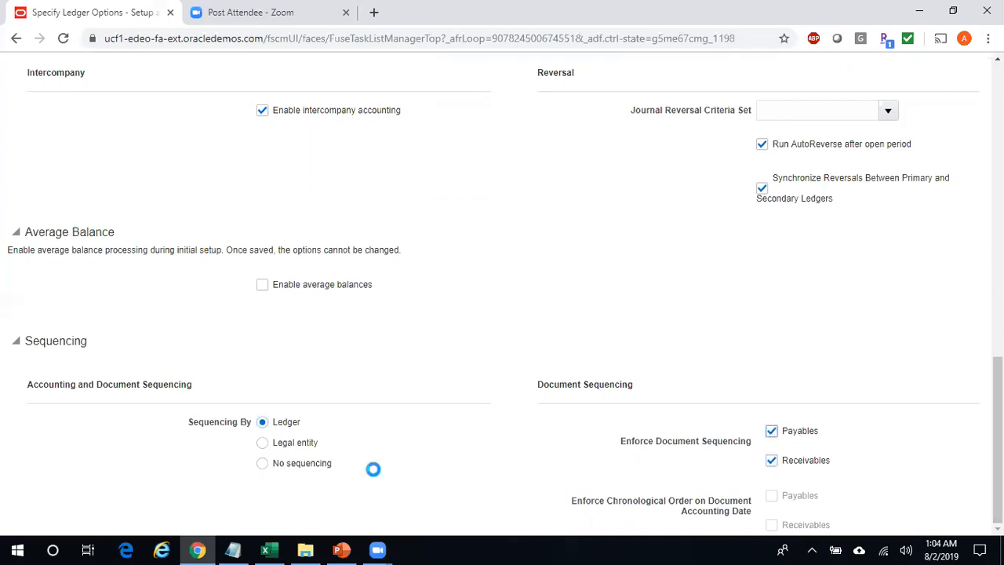
pyautogui.click(264, 443)
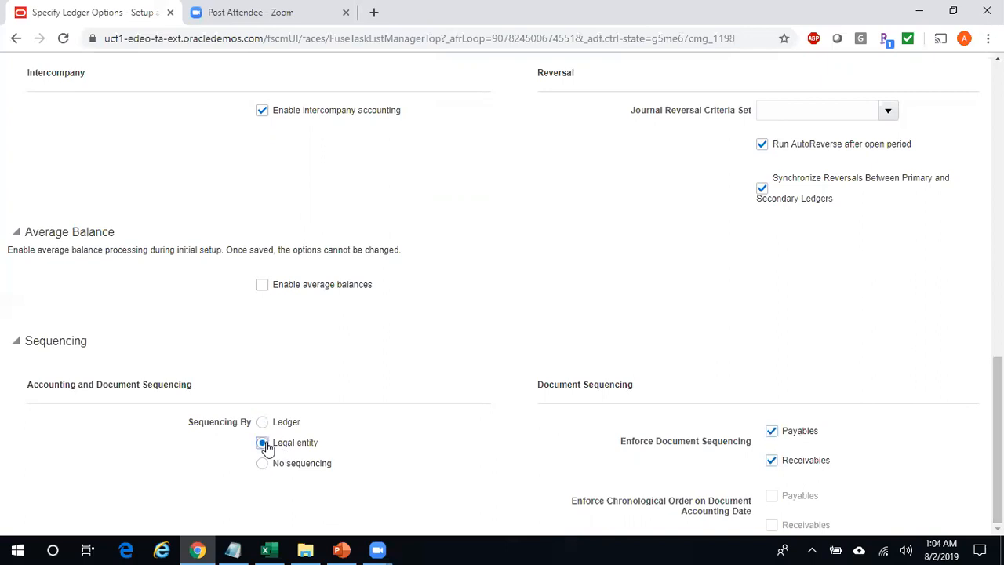
pyautogui.click(263, 422)
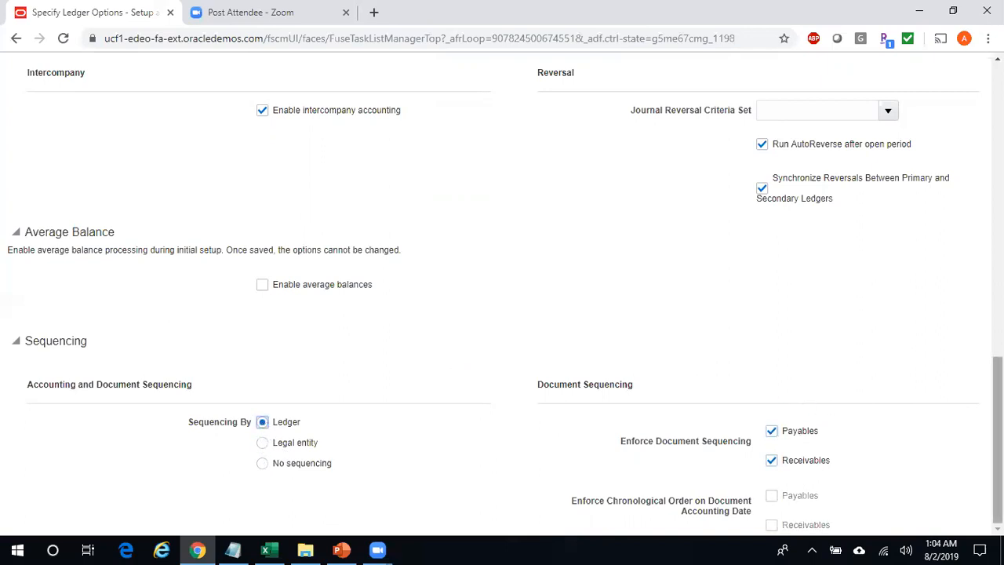
# - Save and close the Reliance INR Ledger options, then return to the setup notes workbook
pyautogui.scroll(15, 818, 200)
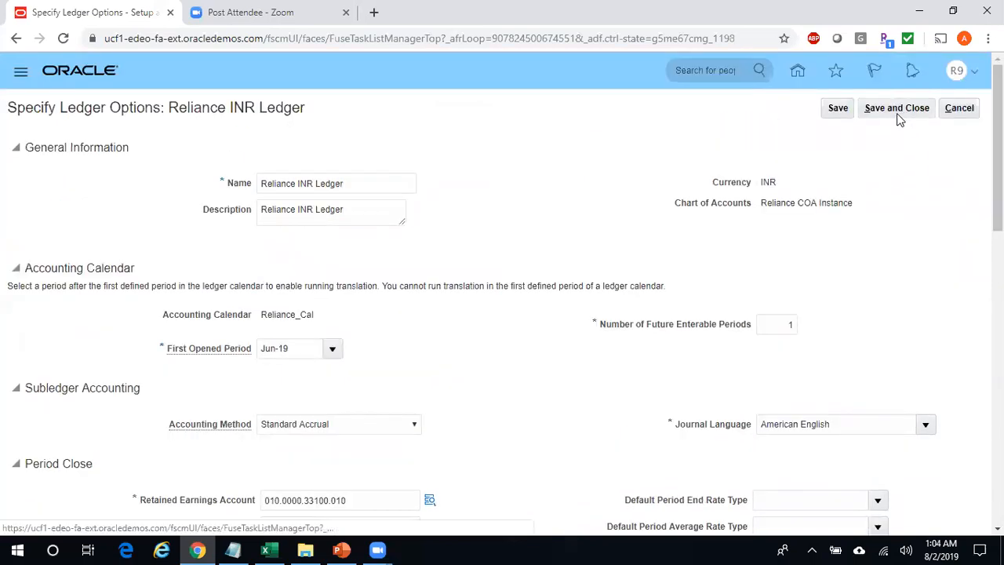
pyautogui.click(900, 116)
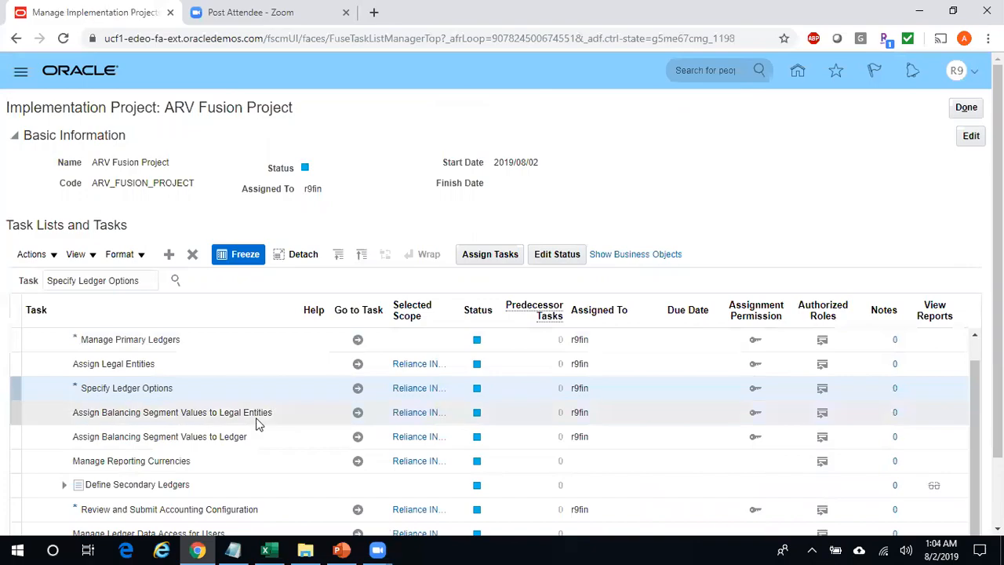
pyautogui.hotkey('alt', 'Tab')
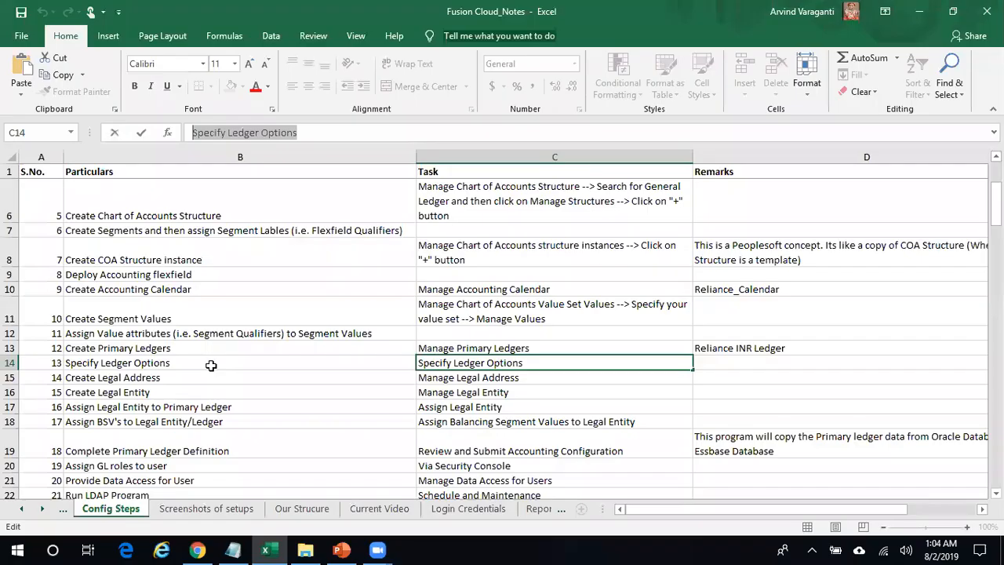
# - Copy the task name 'Manage Legal Address' from step 14 'Create Legal Address' in the notes
pyautogui.click(168, 364)
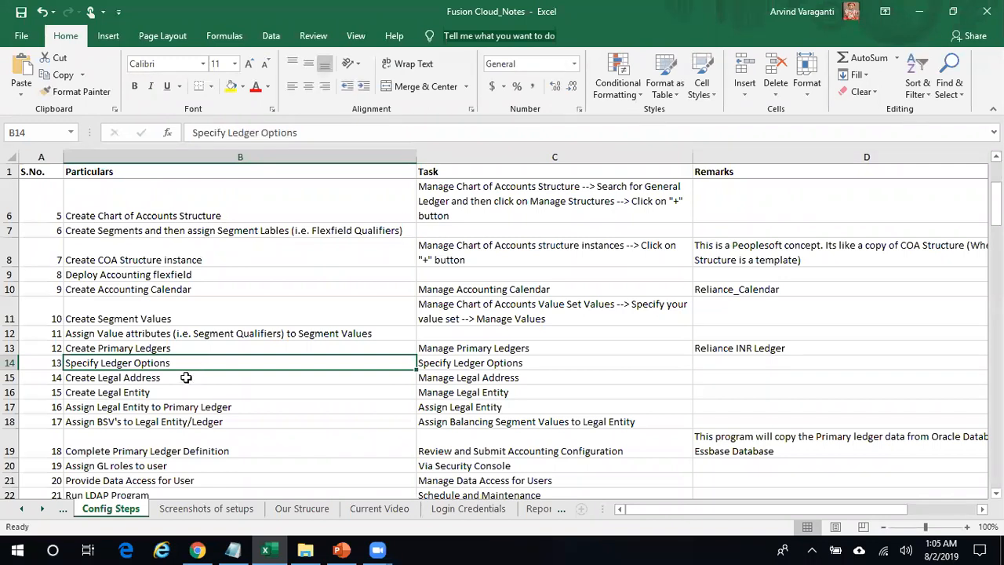
pyautogui.click(166, 380)
pyautogui.click(173, 395)
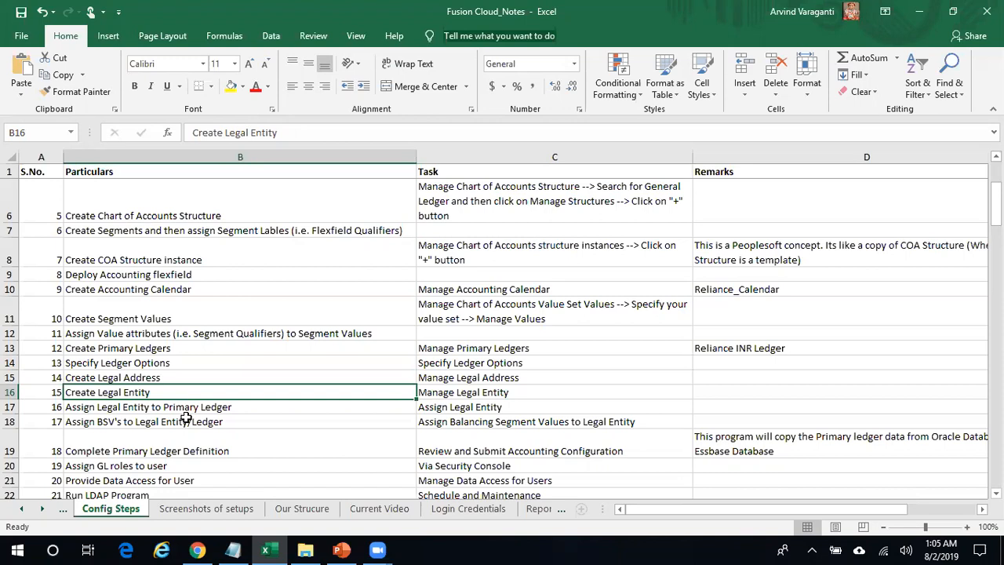
pyautogui.click(155, 380)
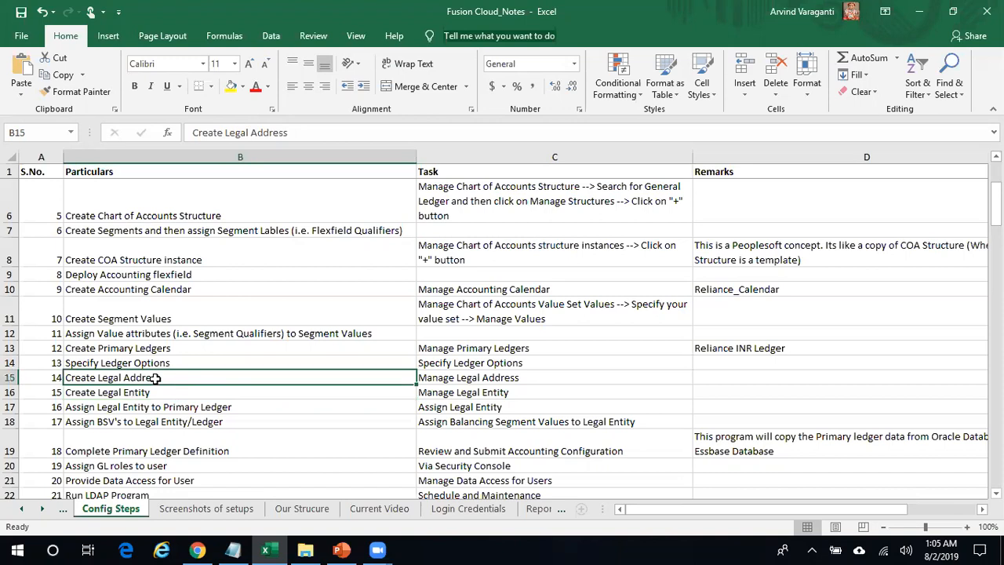
pyautogui.click(486, 377)
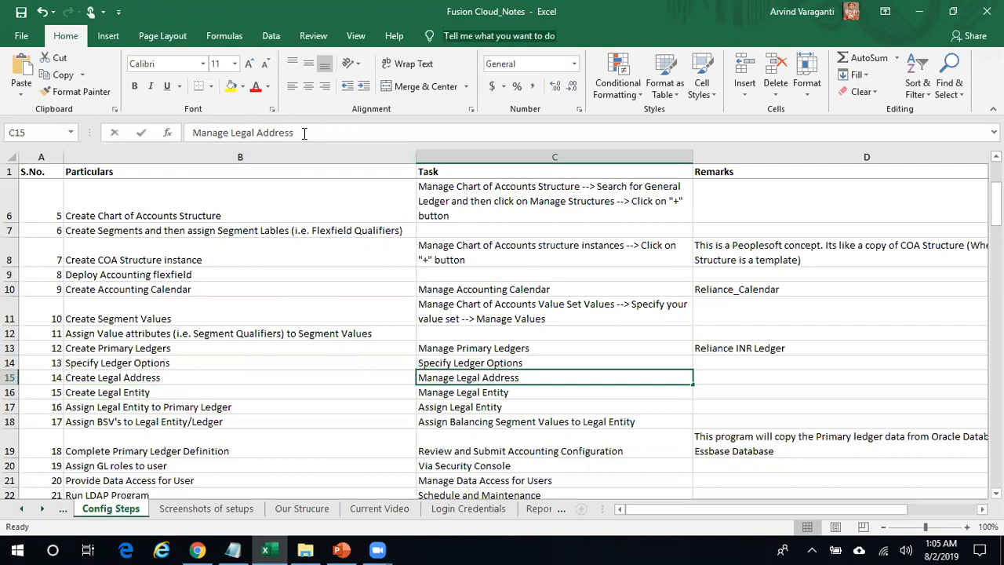
pyautogui.moveTo(305, 133); pyautogui.dragTo(188, 132)
pyautogui.hotkey('ctrl', 'c')
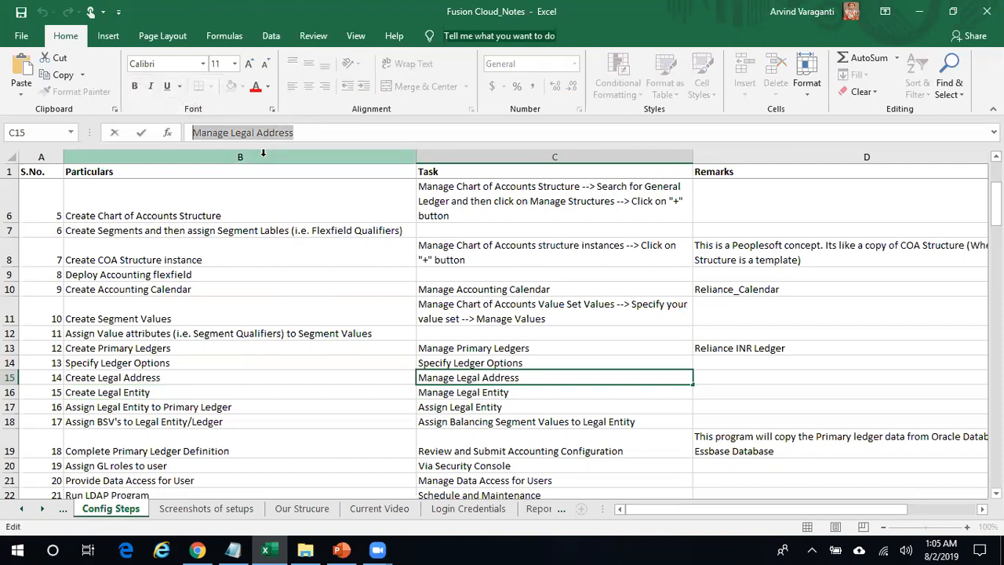
pyautogui.hotkey('alt', 'Tab')
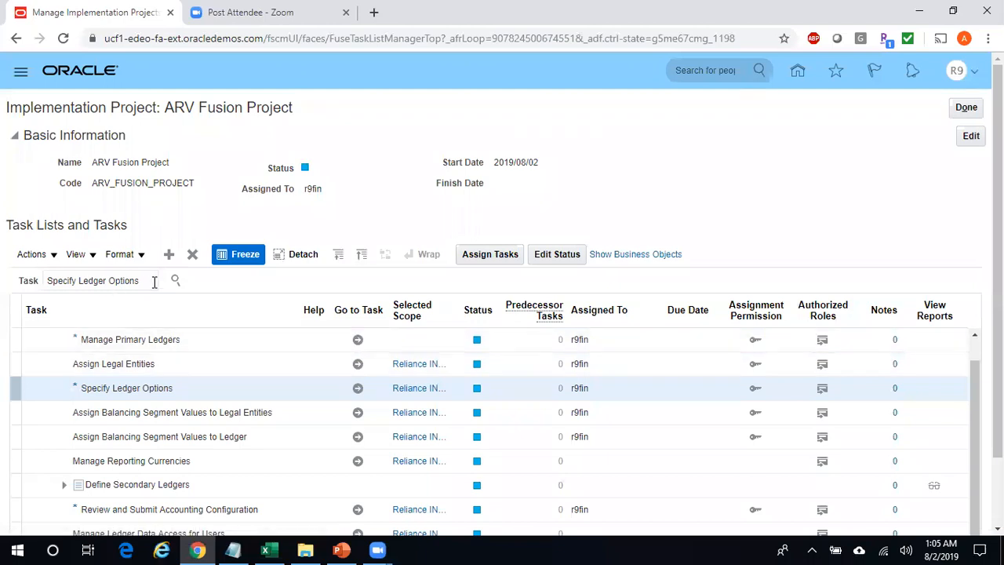
# - Search the project tasks for 'Manage Legal Address' and open the Financials Manage Legal Addresses task
pyautogui.moveTo(154, 282); pyautogui.dragTo(3, 276)
pyautogui.hotkey('ctrl', 'v')
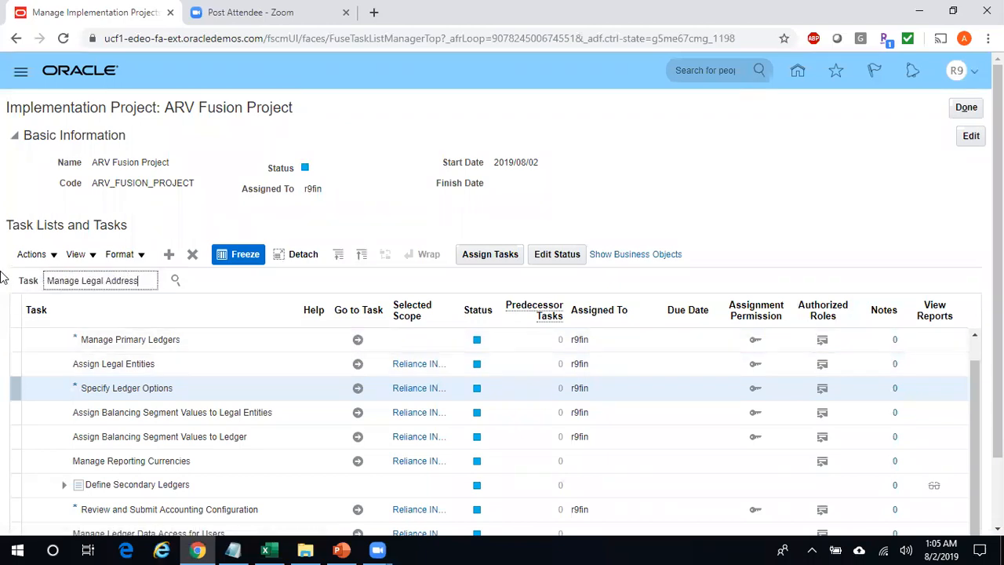
pyautogui.click(177, 284)
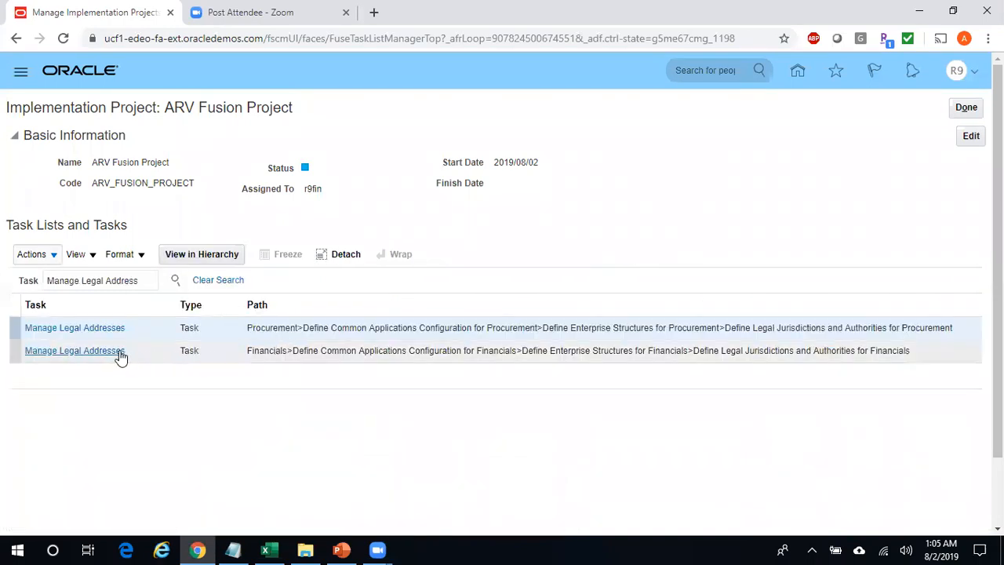
pyautogui.click(120, 353)
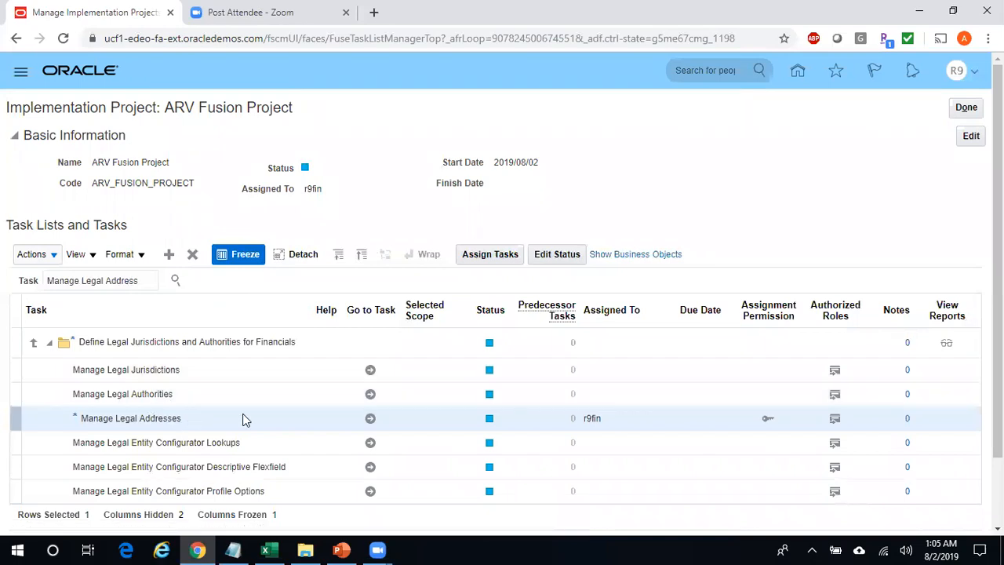
pyautogui.click(370, 420)
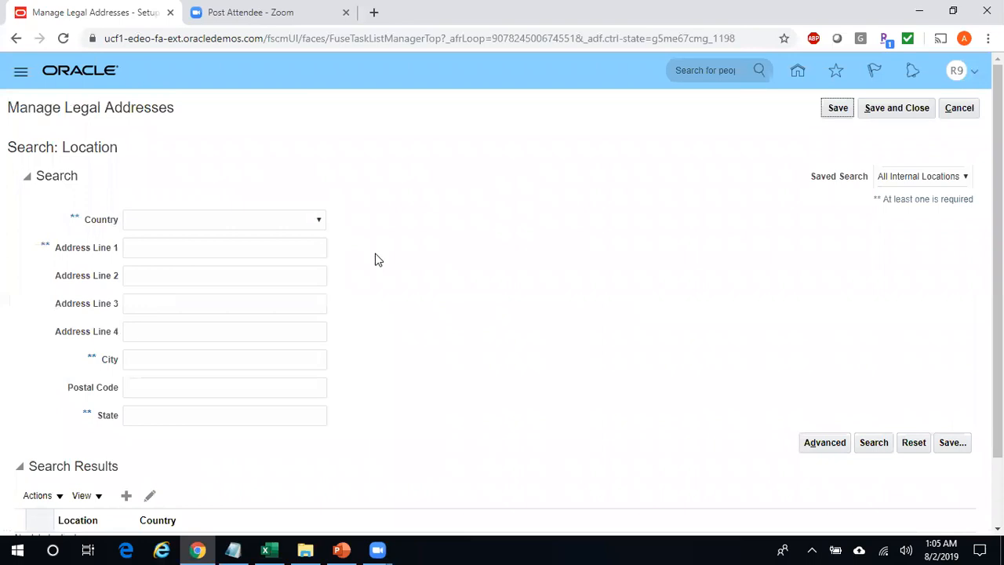
# - Create a new legal address location with country United States
pyautogui.scroll(-1, 998, 259)
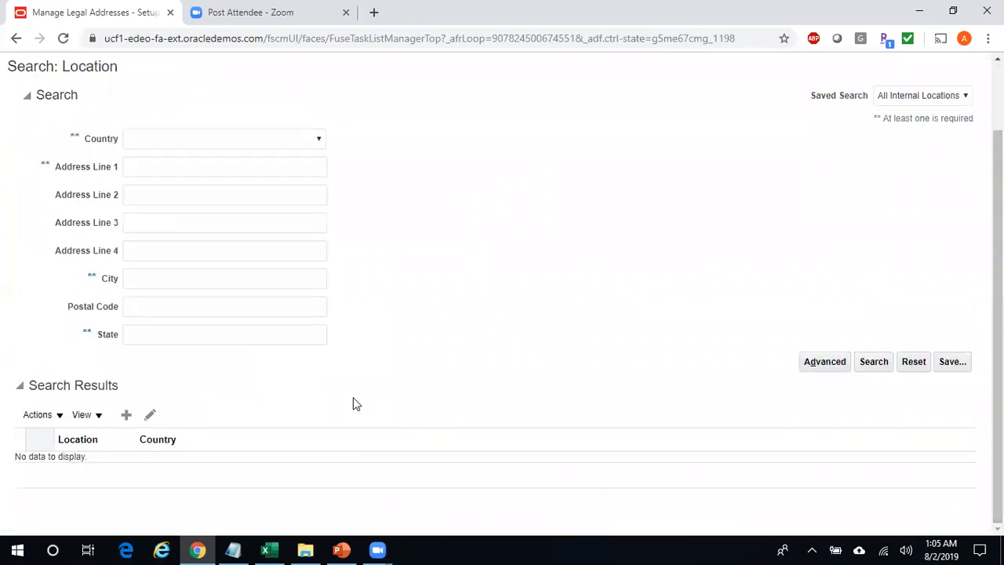
pyautogui.click(125, 415)
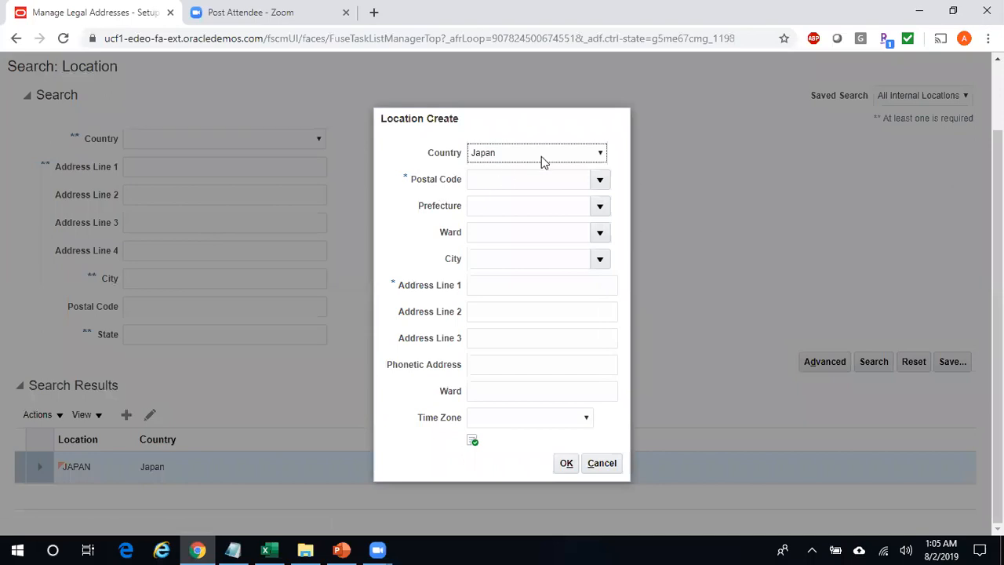
pyautogui.click(543, 161)
pyautogui.write('uk')
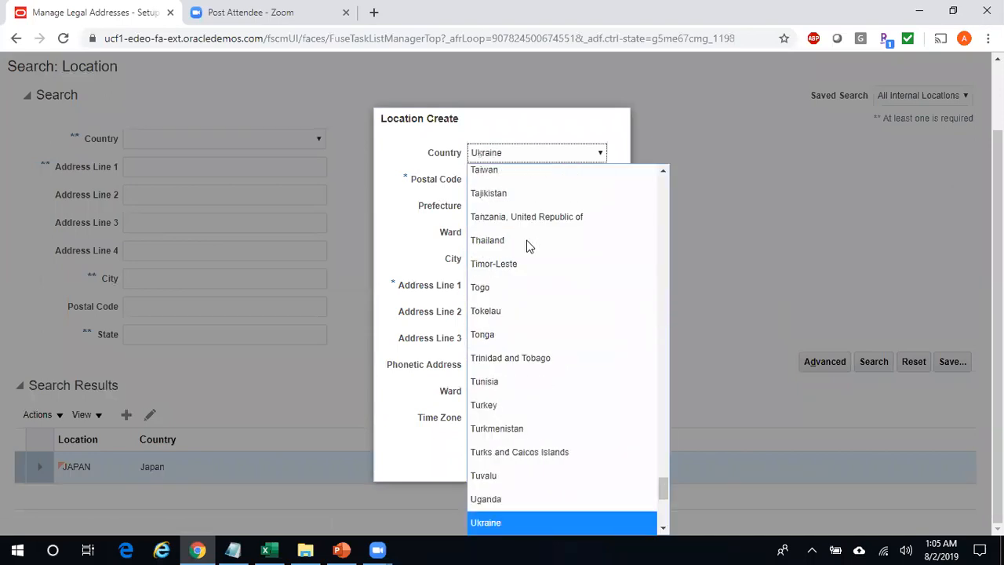
pyautogui.press('Down')
pyautogui.press('Up')
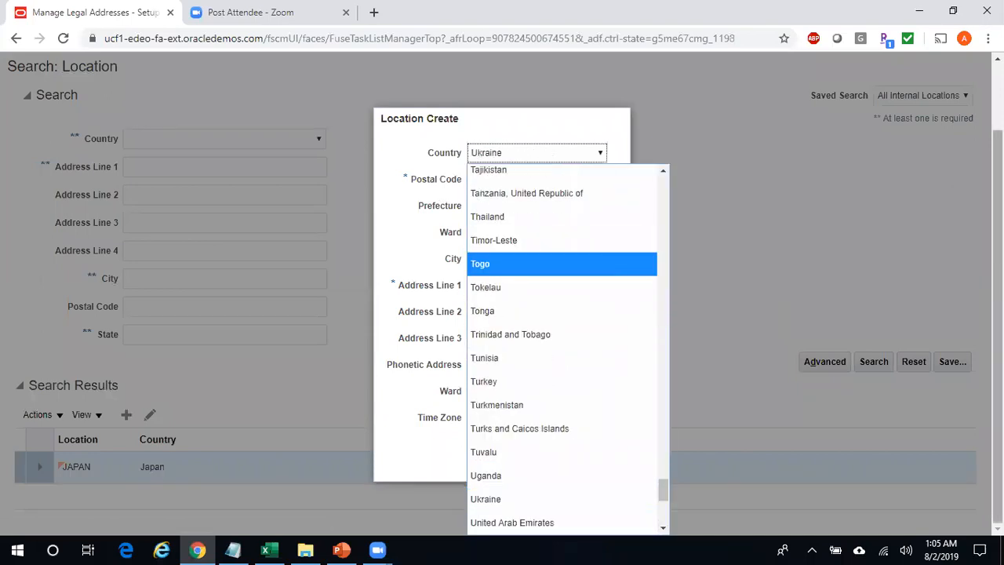
pyautogui.press('Return')
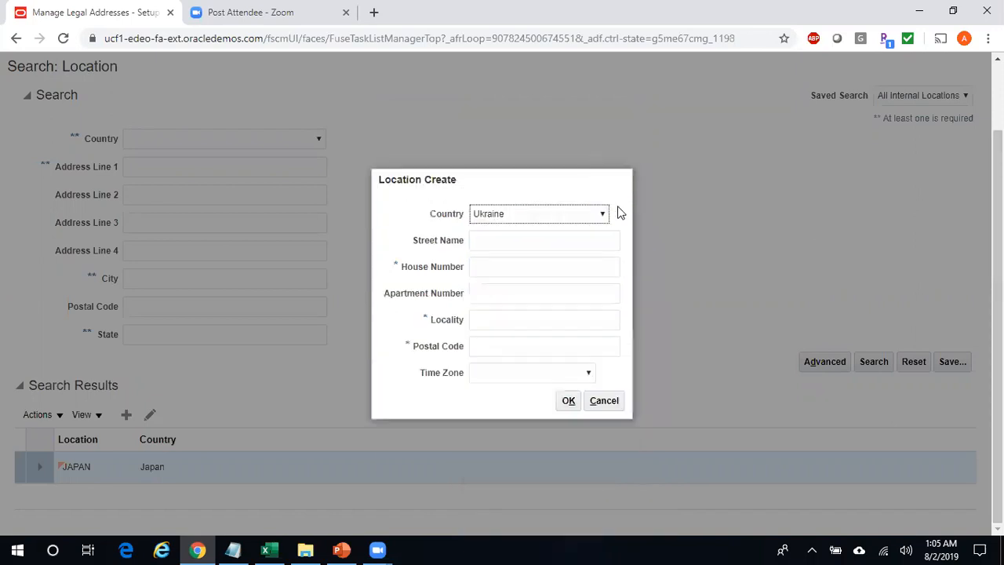
pyautogui.click(604, 216)
pyautogui.moveTo(665, 497); pyautogui.dragTo(665, 512)
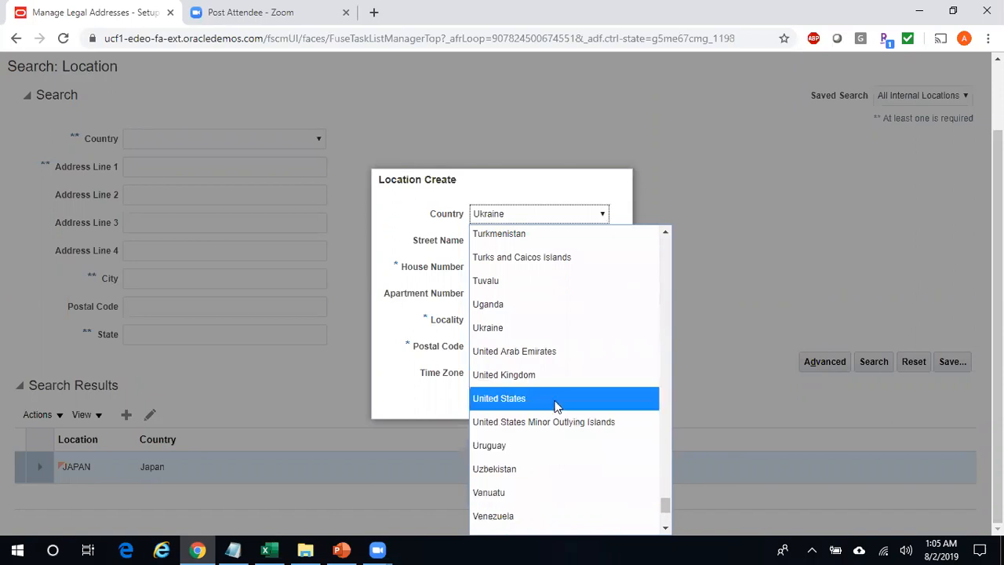
pyautogui.click(542, 396)
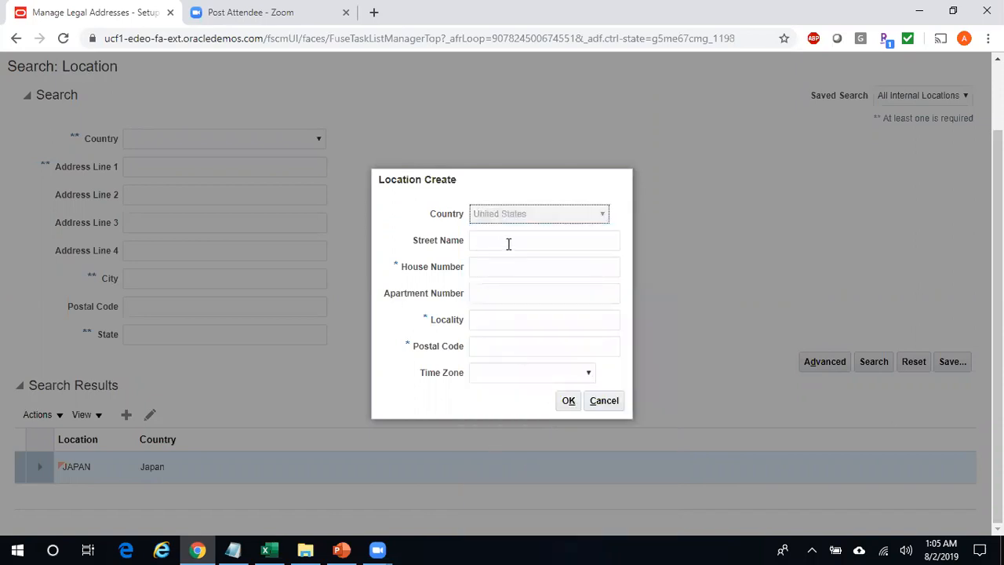
pyautogui.click(535, 217)
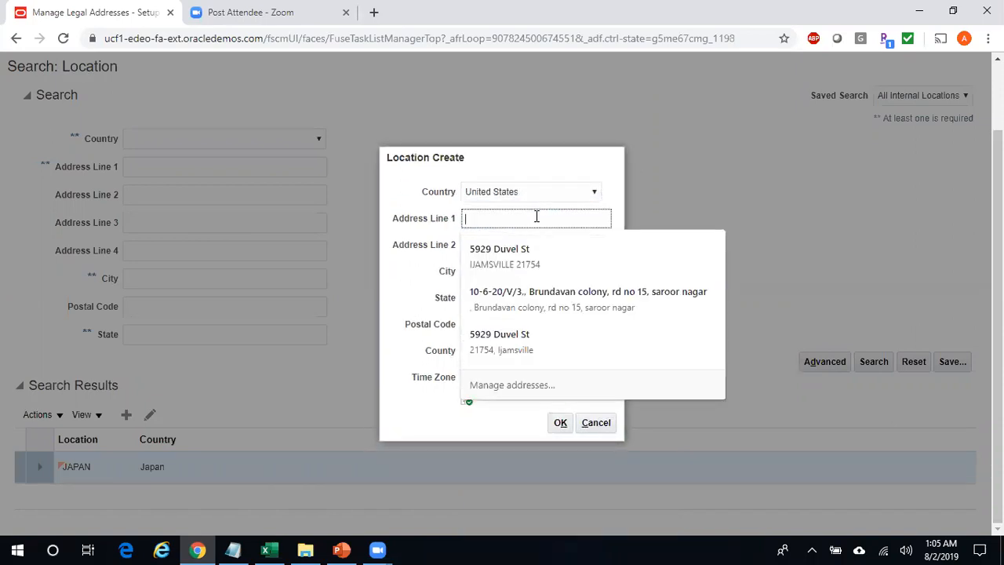
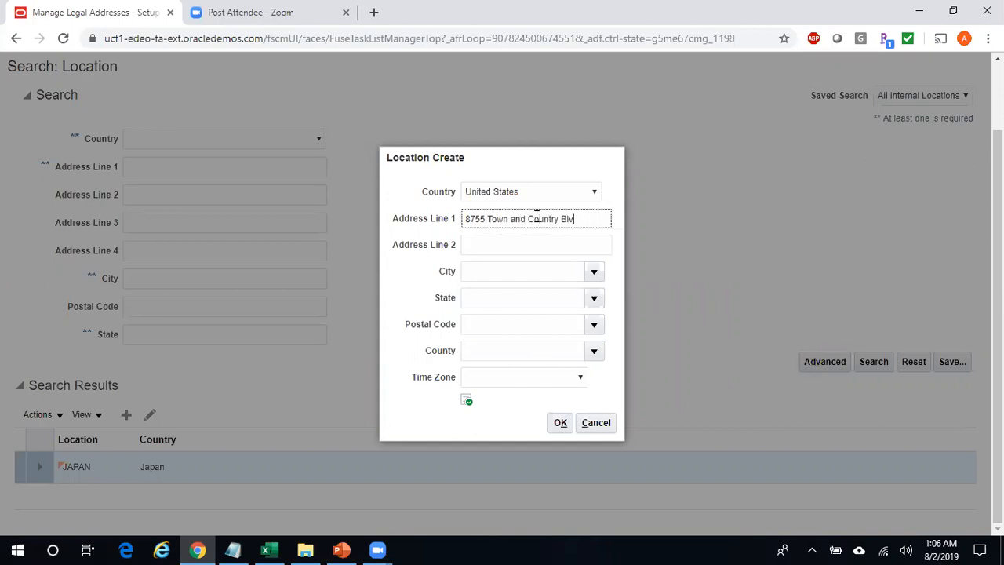
pyautogui.press('Tab')
pyautogui.press('Tab')
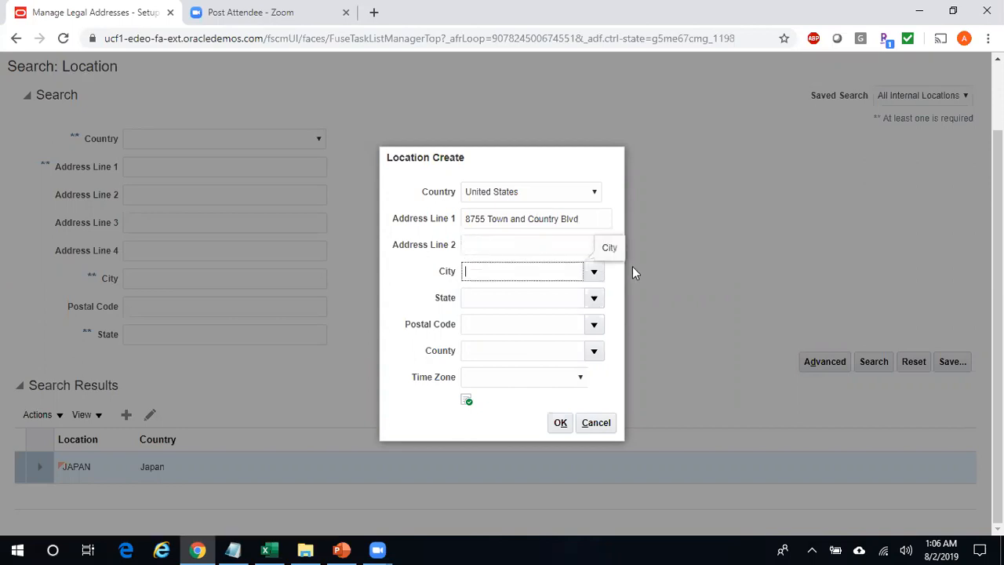
pyautogui.click(596, 275)
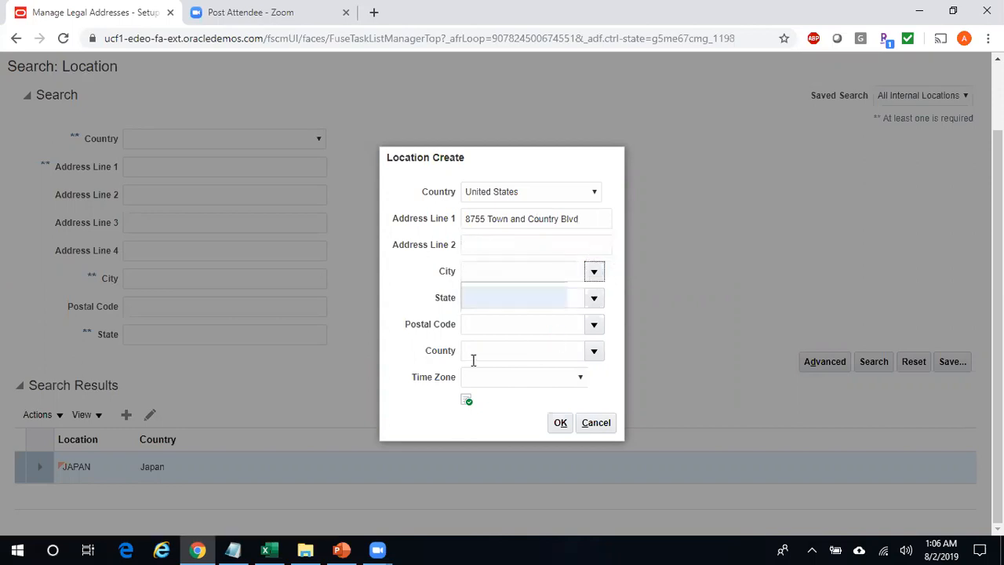
pyautogui.click(484, 318)
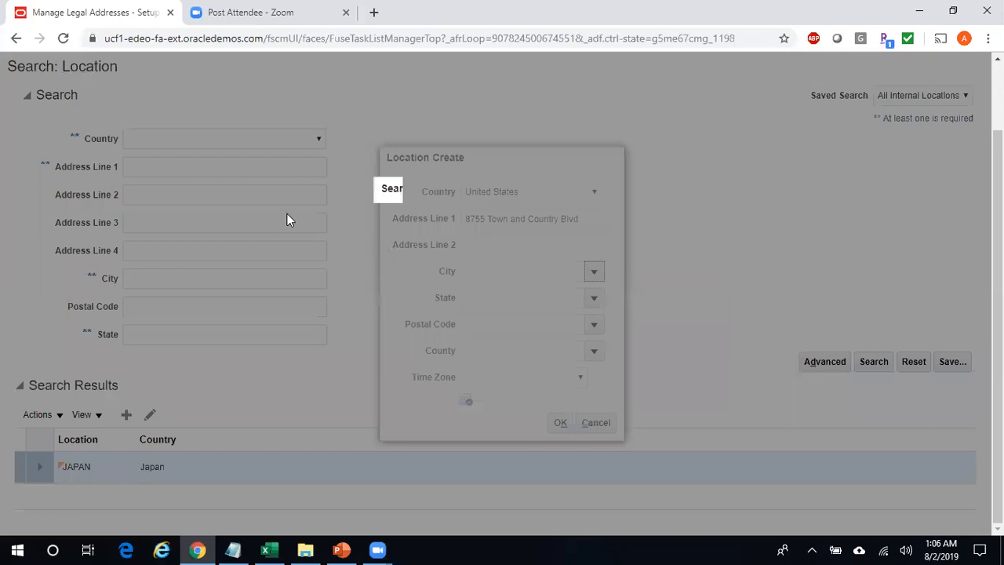
# - Set the city to Ellicott City, Baltimore, Maryland via the city search
pyautogui.click(475, 263)
pyautogui.write('Ellicott%')
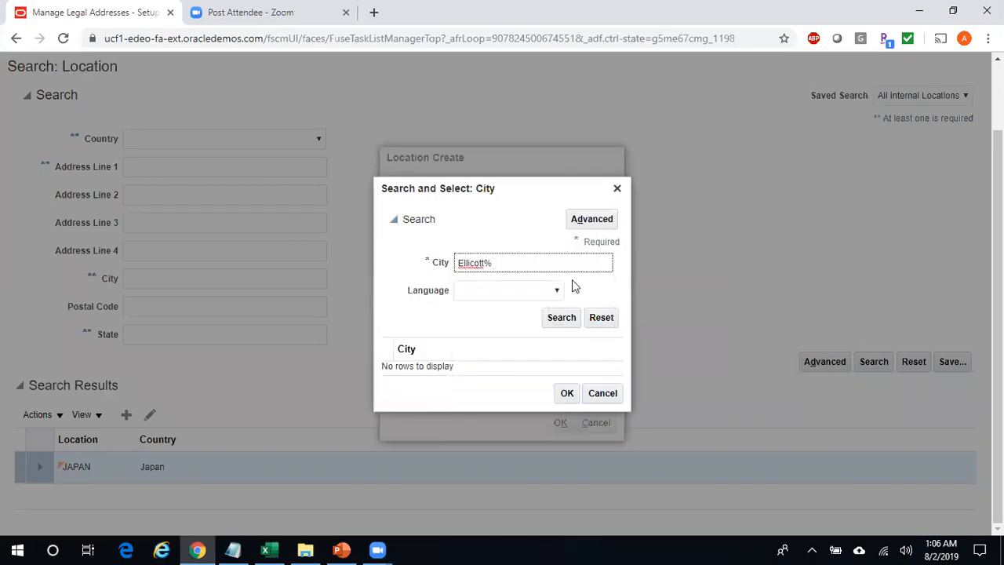
pyautogui.click(574, 318)
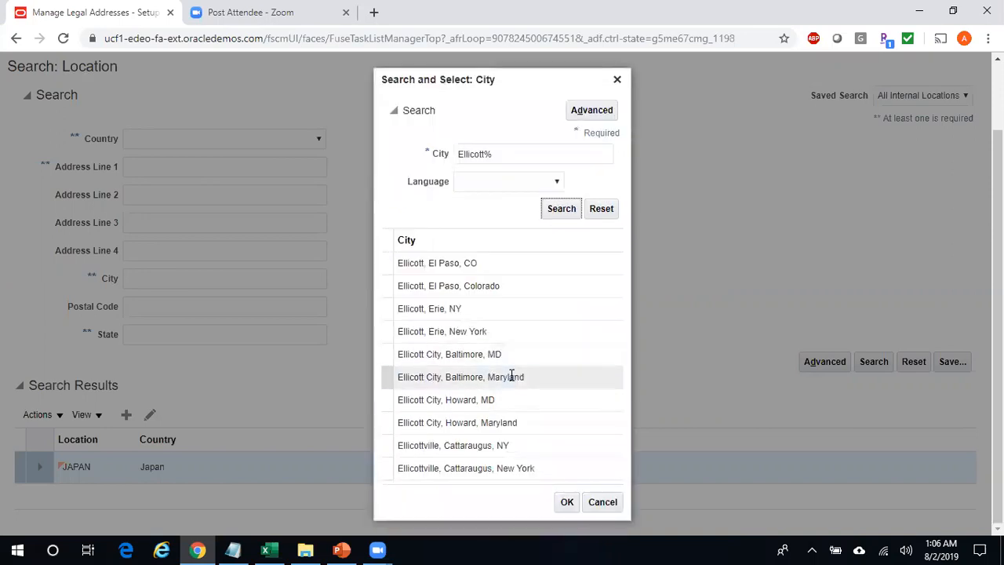
pyautogui.click(518, 378)
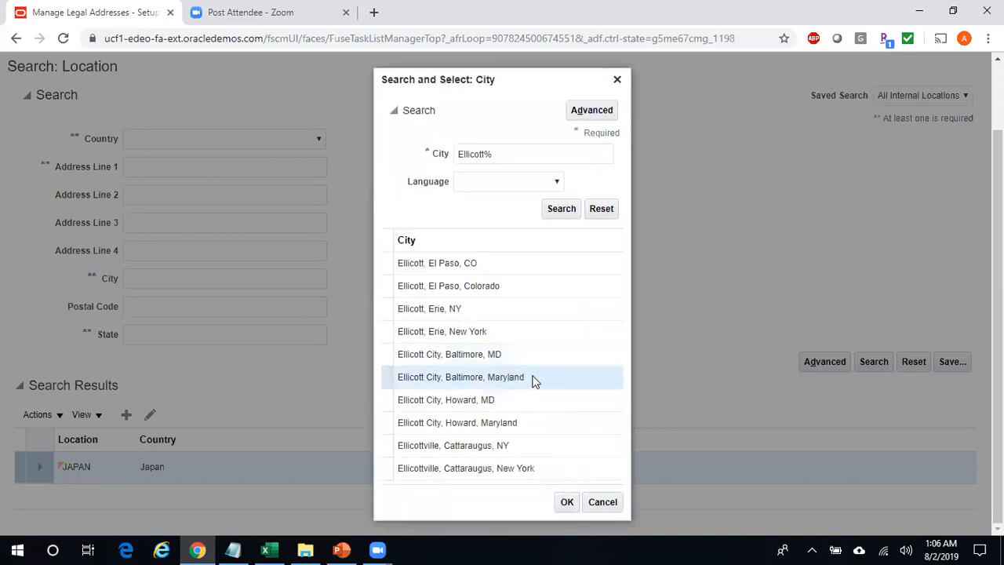
pyautogui.click(567, 503)
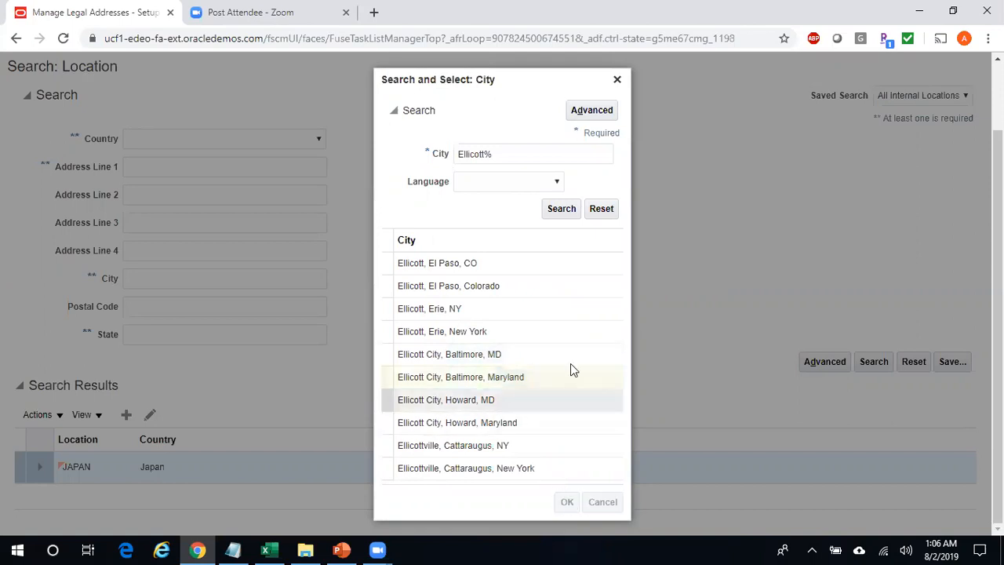
# - Set postal code 21043, create the location, and save and close the legal addresses
pyautogui.click(507, 324)
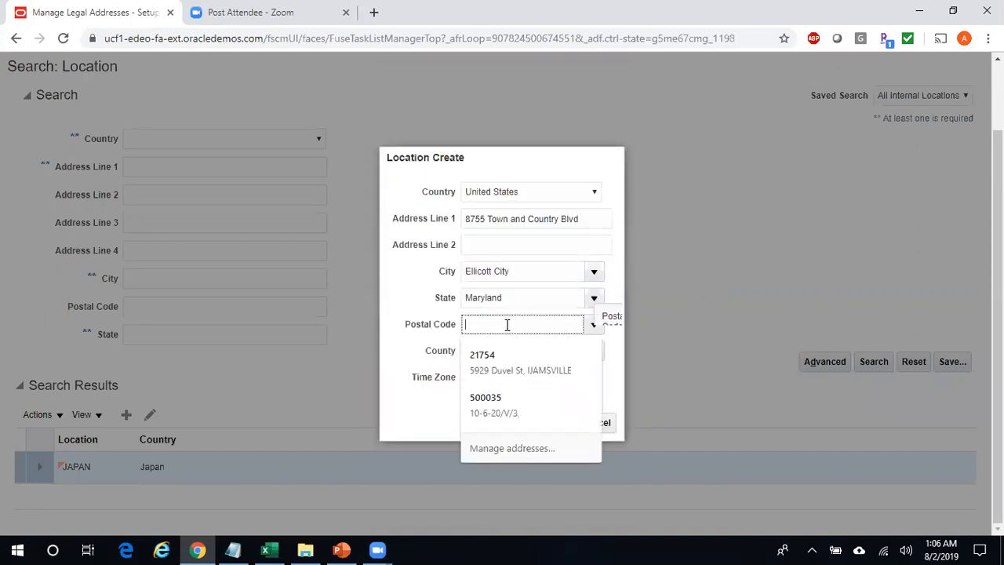
pyautogui.write('21043')
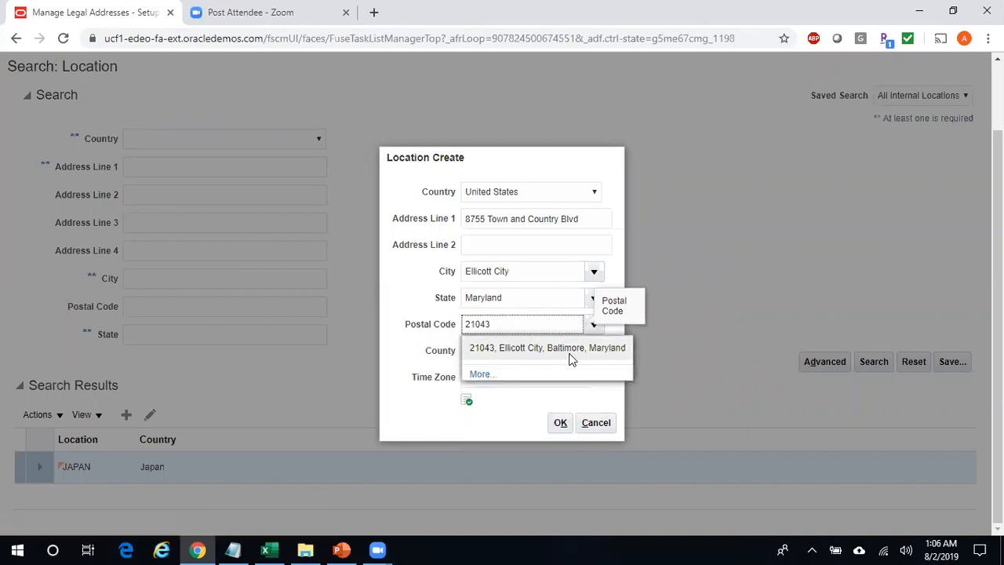
pyautogui.click(572, 350)
pyautogui.click(561, 423)
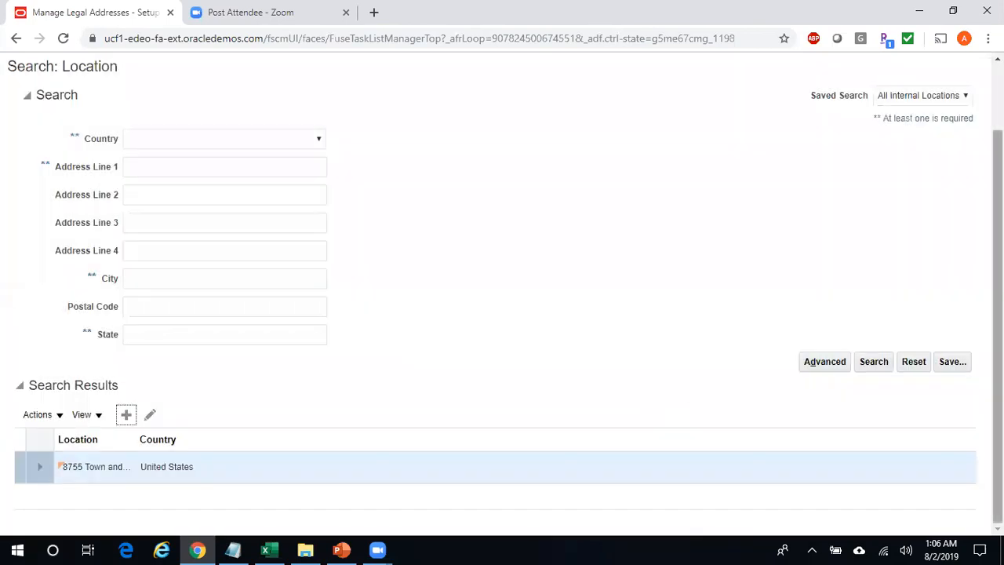
pyautogui.scroll(1, 998, 235)
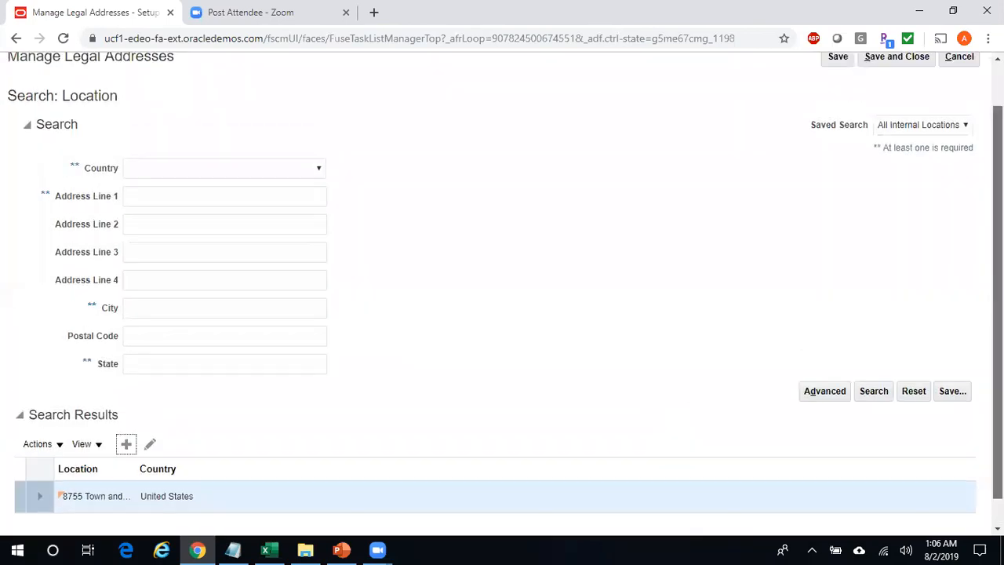
pyautogui.click(892, 110)
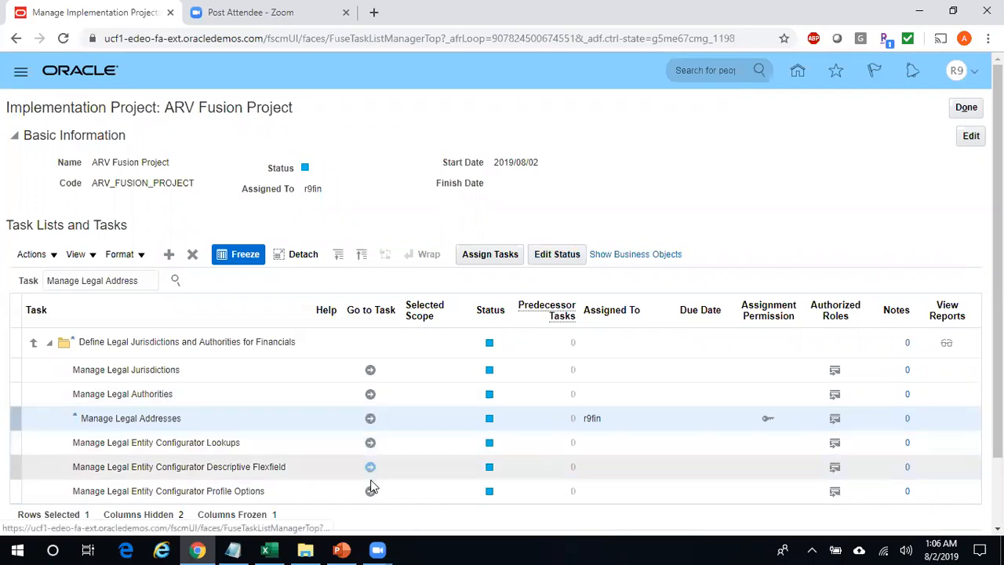
# - Copy the task name 'Manage Legal Entity' from the Excel notes
pyautogui.hotkey('alt', 'Tab')
pyautogui.press('Return')
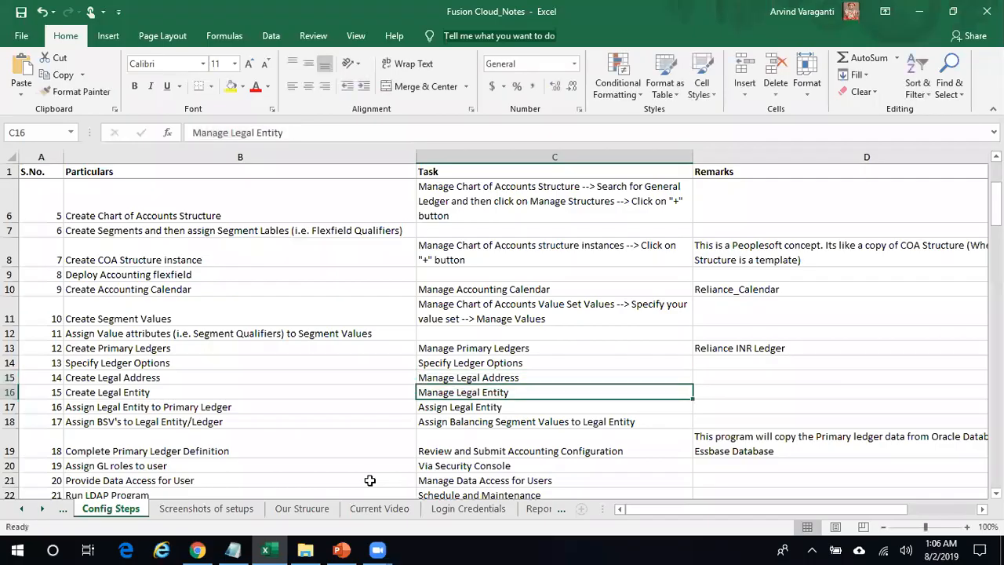
pyautogui.hotkey('ctrl', 'c')
pyautogui.hotkey('alt', 'Tab')
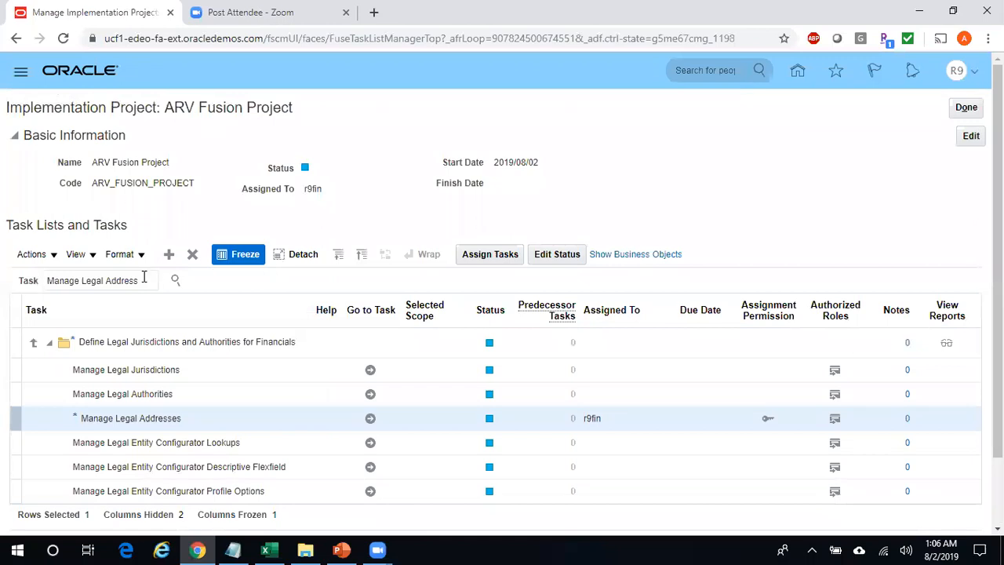
# - Search the project for 'Manage Legal Entity', open XXX_Rel_Com, then leave without saving
pyautogui.moveTo(145, 284); pyautogui.dragTo(1, 264)
pyautogui.hotkey('ctrl', 'v')
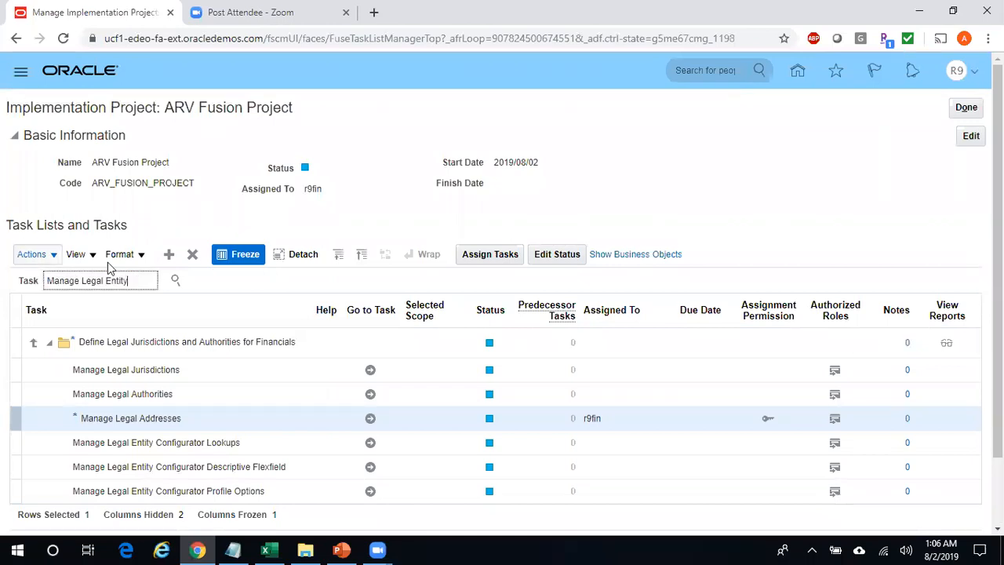
pyautogui.click(175, 282)
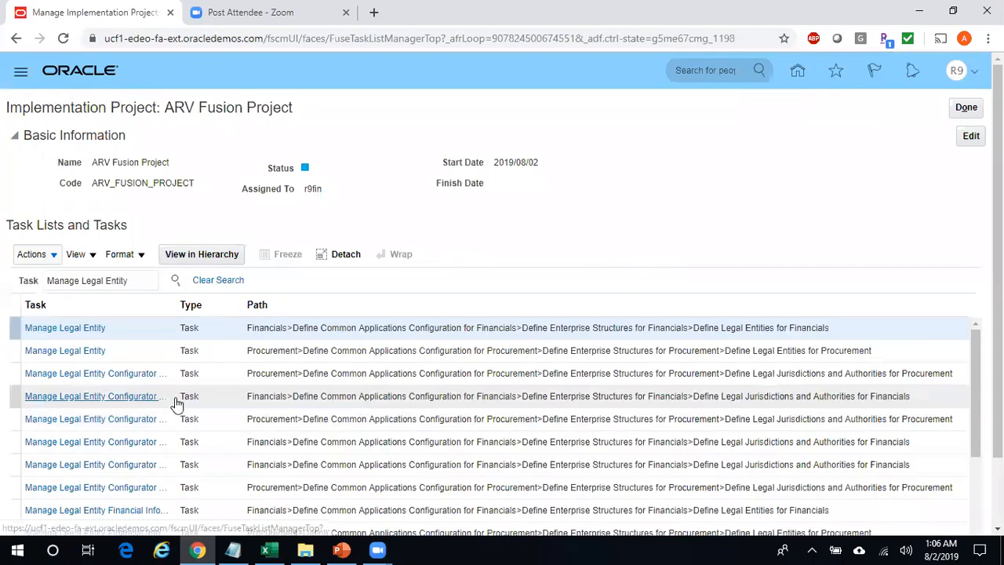
pyautogui.click(79, 334)
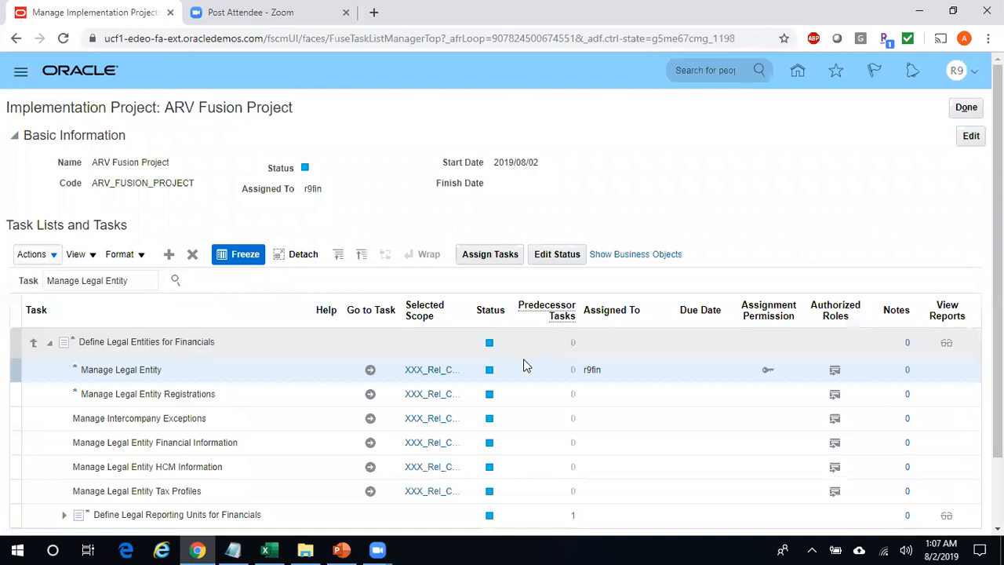
pyautogui.click(372, 372)
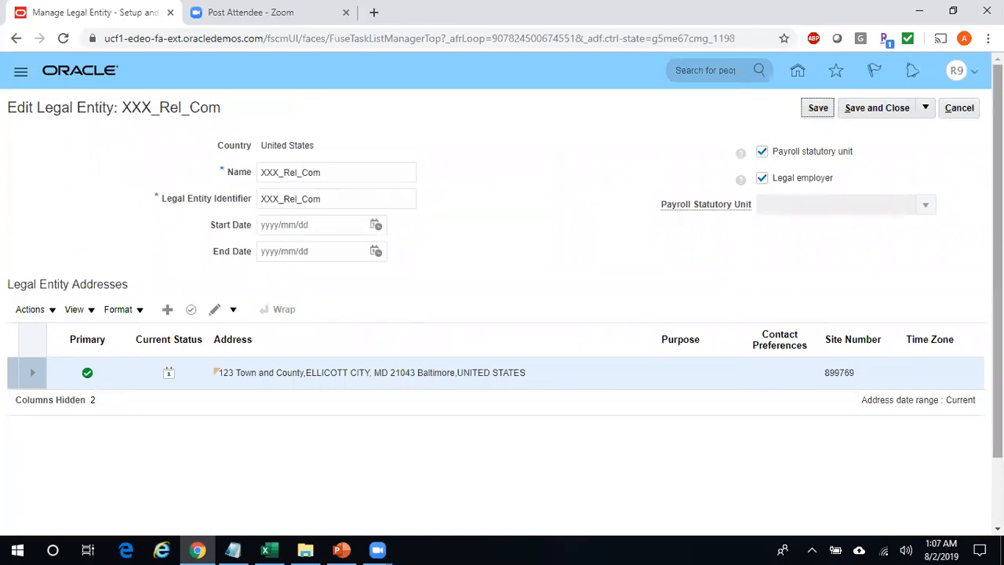
pyautogui.click(960, 108)
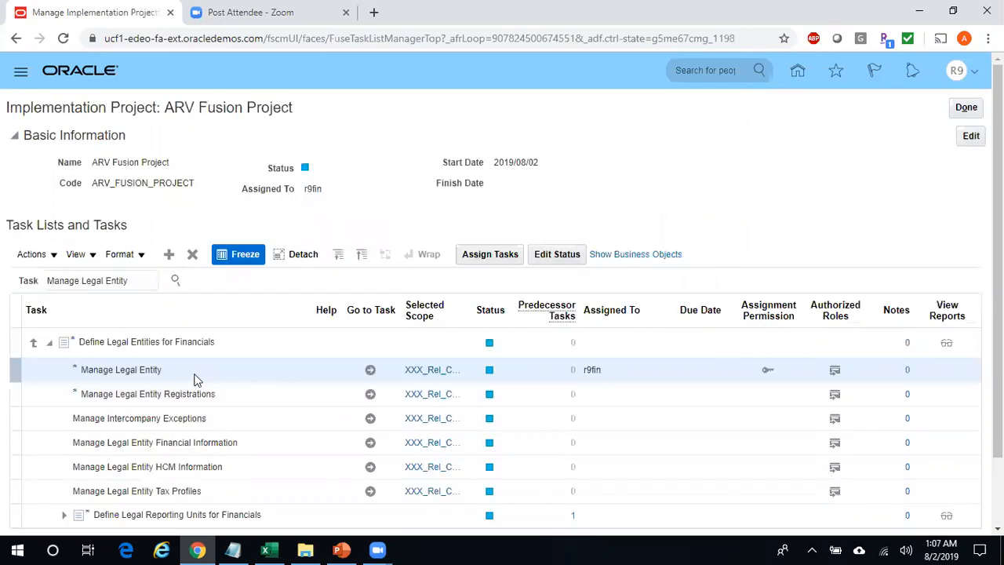
# - Change the Manage Legal Entity task's selected scope, then return to the Excel notes
pyautogui.click(436, 370)
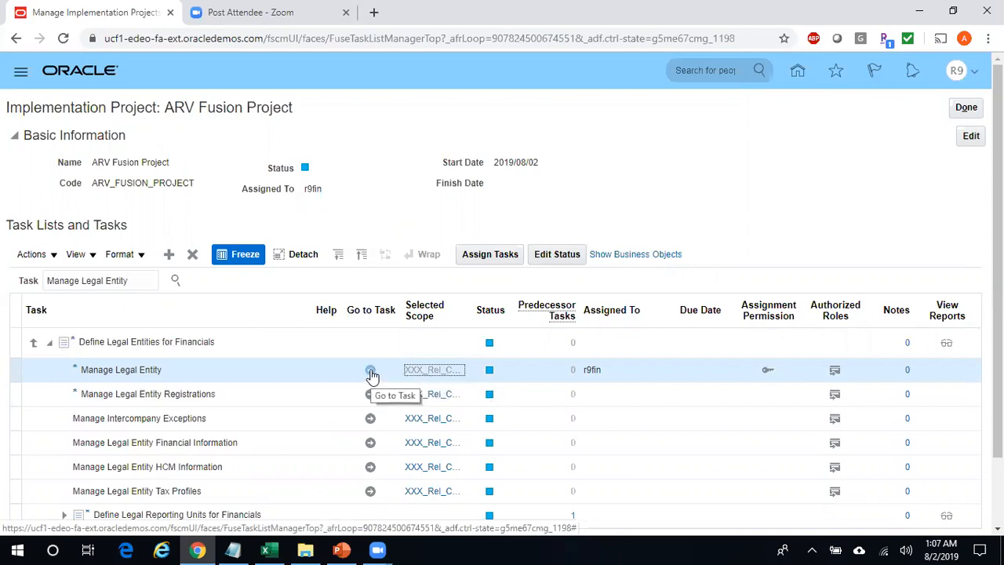
pyautogui.hotkey('alt', 'Tab')
pyautogui.hotkey('alt', 'Tab')
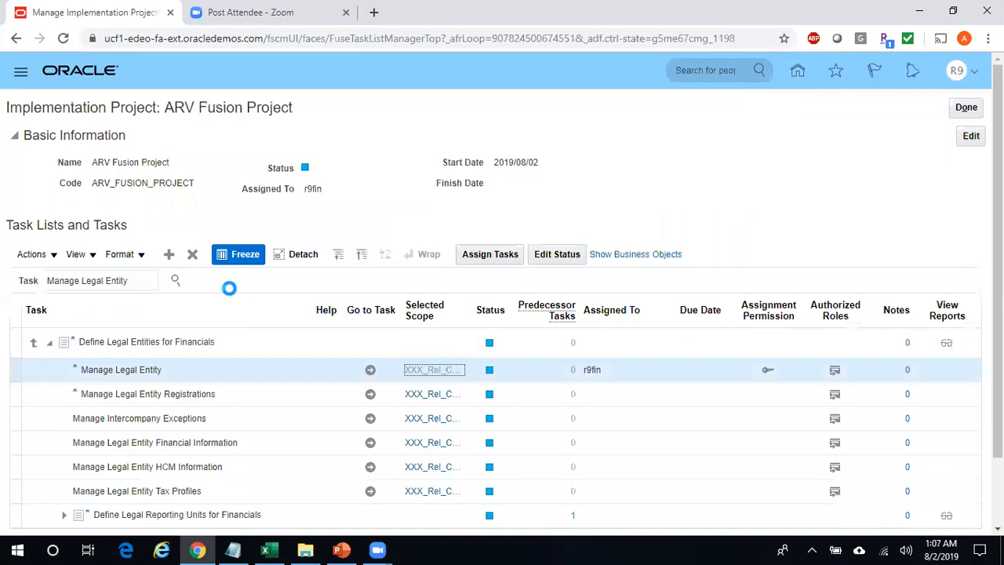
# - Apply the Select and Add scope to Manage Legal Entity, then cancel the legal entity edit page
pyautogui.click(177, 281)
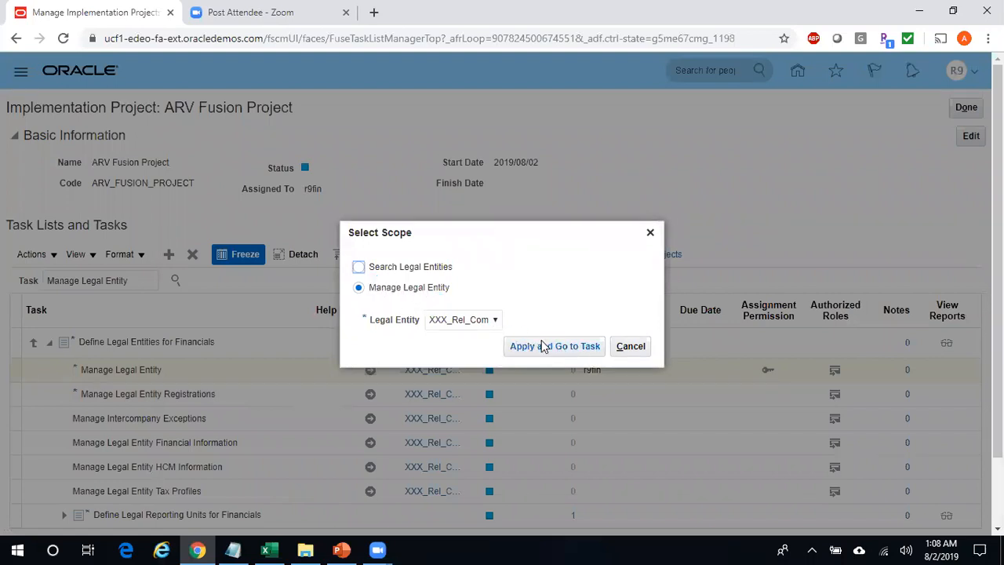
pyautogui.click(495, 320)
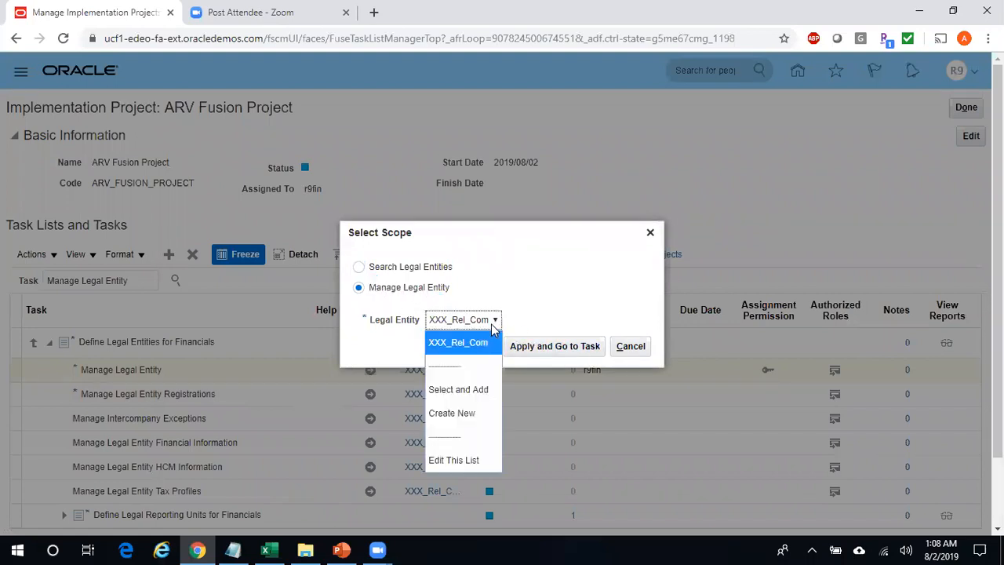
pyautogui.click(484, 399)
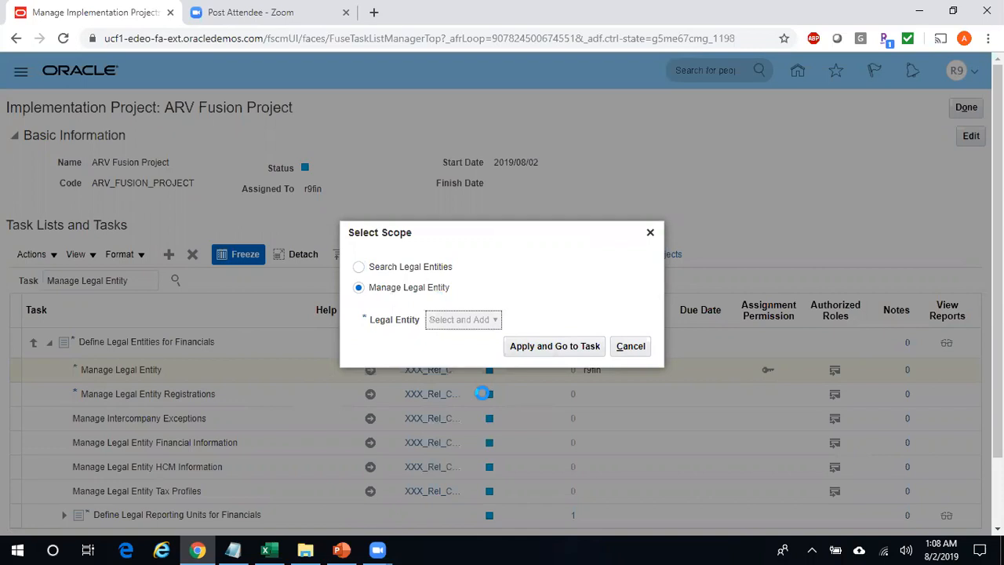
pyautogui.click(586, 349)
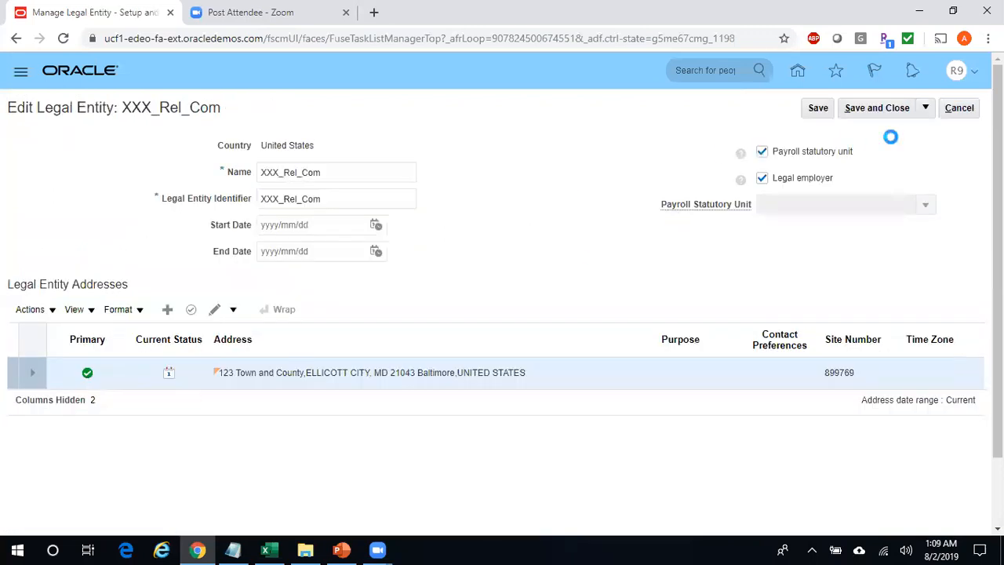
pyautogui.click(960, 108)
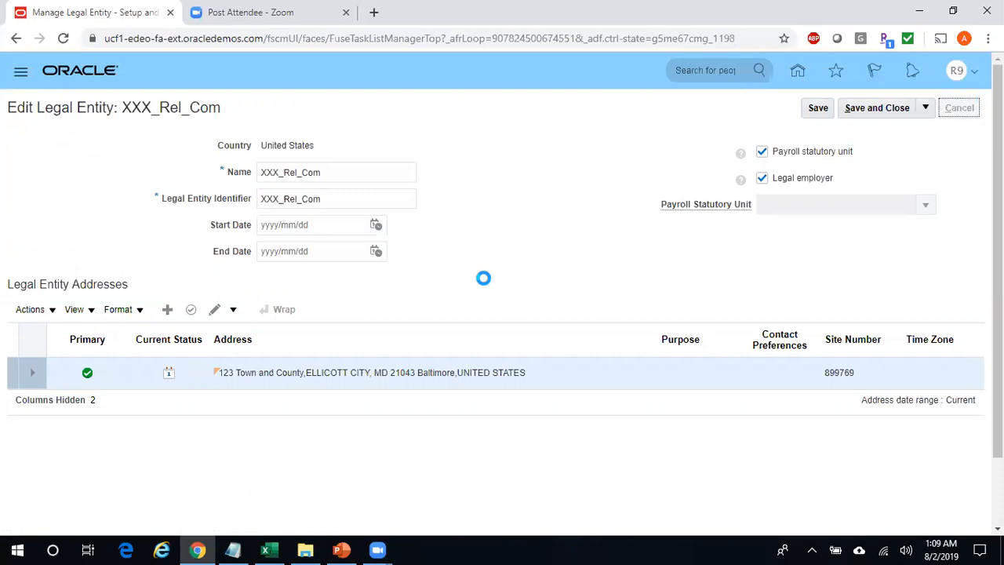
# - Review the Manage Legal Entity note in Excel, then cancel editing and reopen the financials Manage Legal Entity task
pyautogui.click(265, 550)
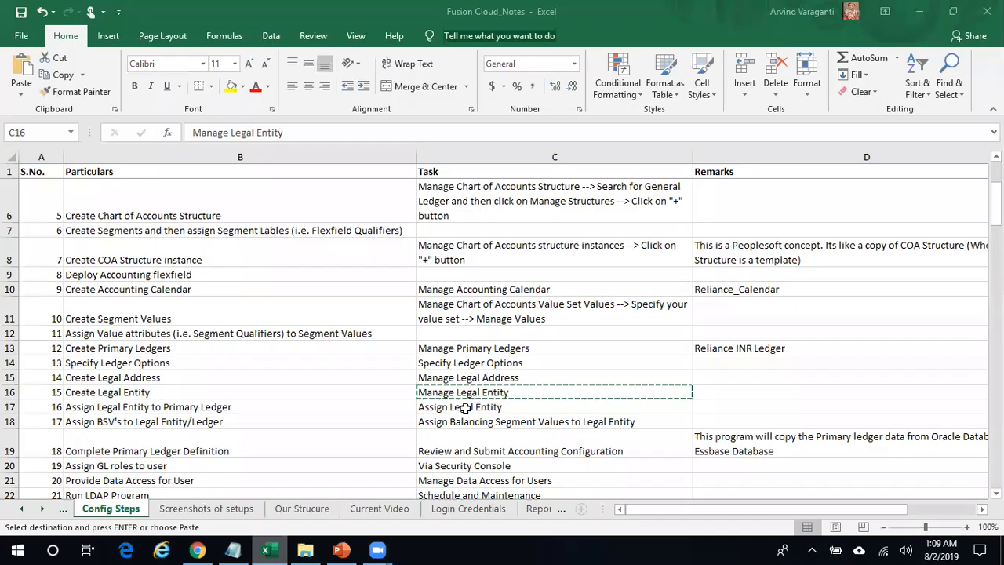
pyautogui.click(305, 133)
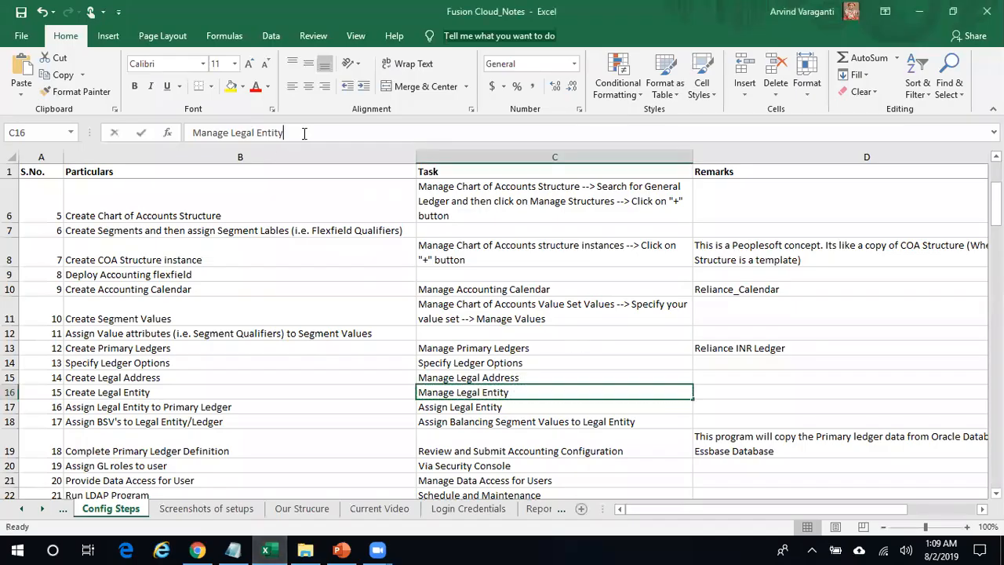
pyautogui.moveTo(304, 133); pyautogui.dragTo(188, 134)
pyautogui.click(343, 401)
pyautogui.hotkey('alt', 'Tab')
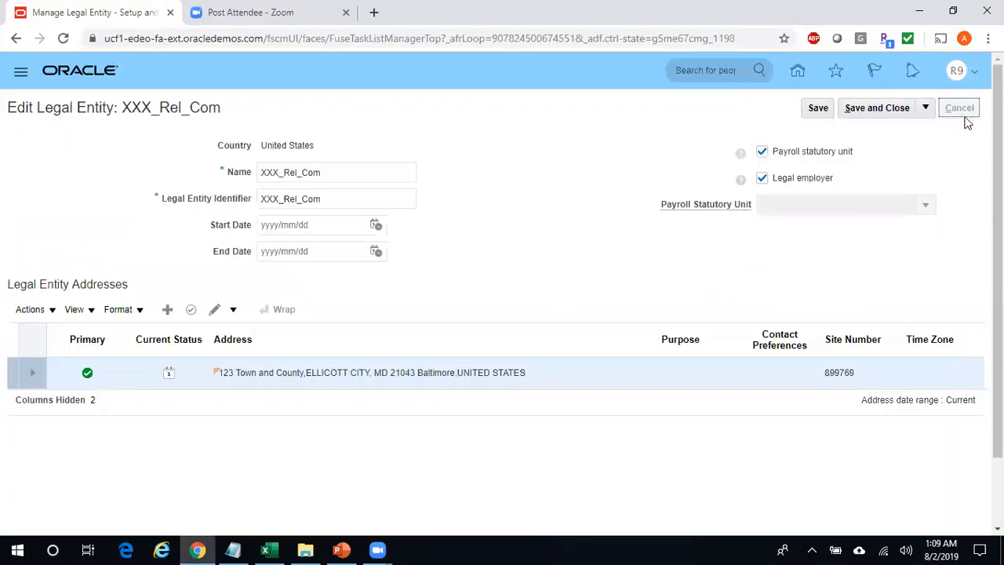
pyautogui.click(970, 114)
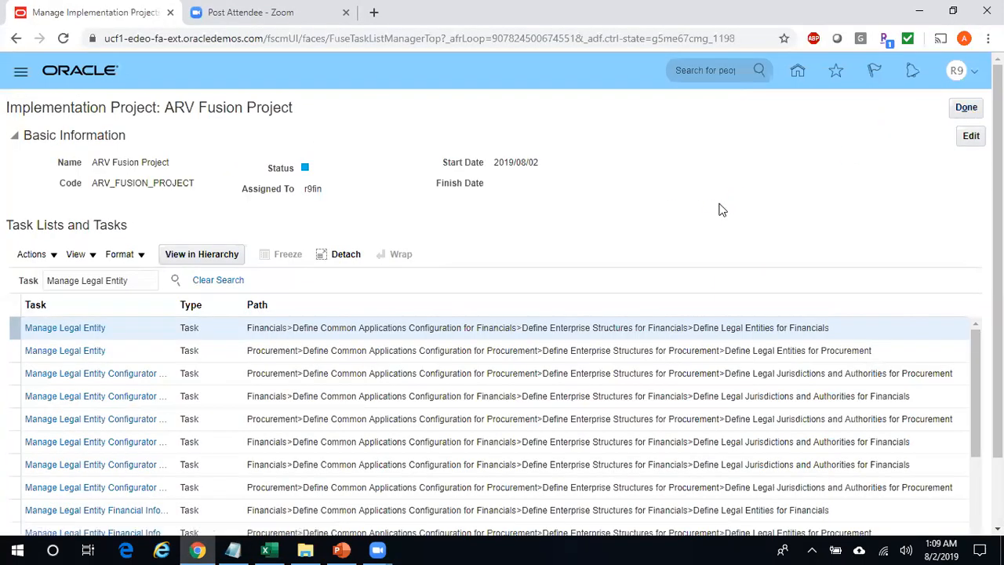
pyautogui.click(70, 330)
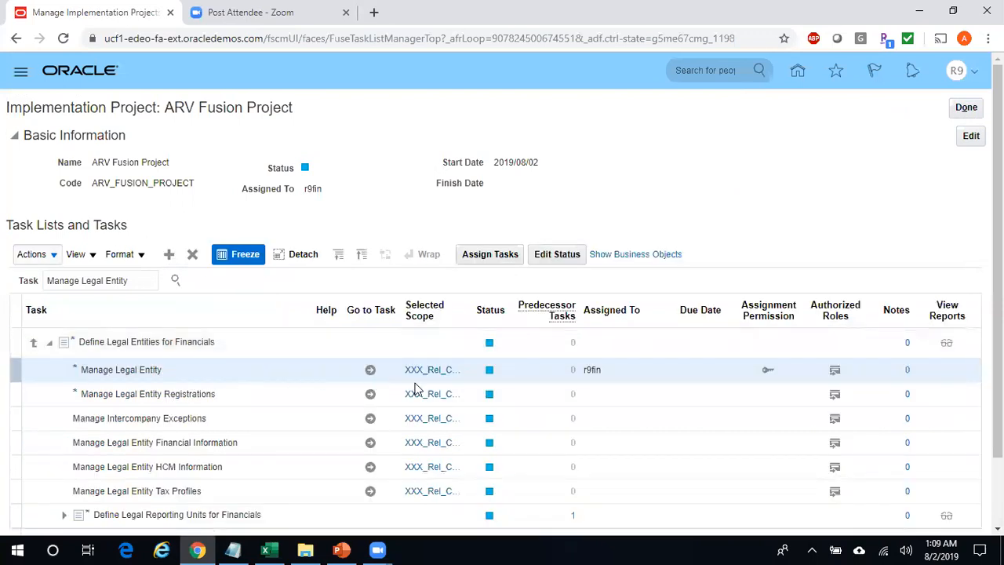
# - Set the Manage Legal Entity scope to Create New and go to the Manage Legal Entities page
pyautogui.click(441, 375)
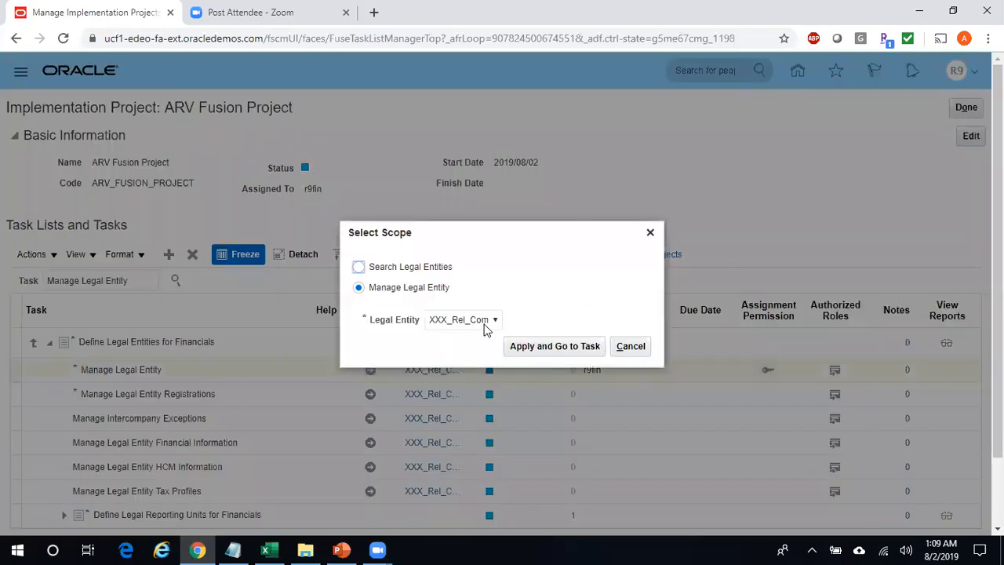
pyautogui.click(485, 327)
pyautogui.click(466, 414)
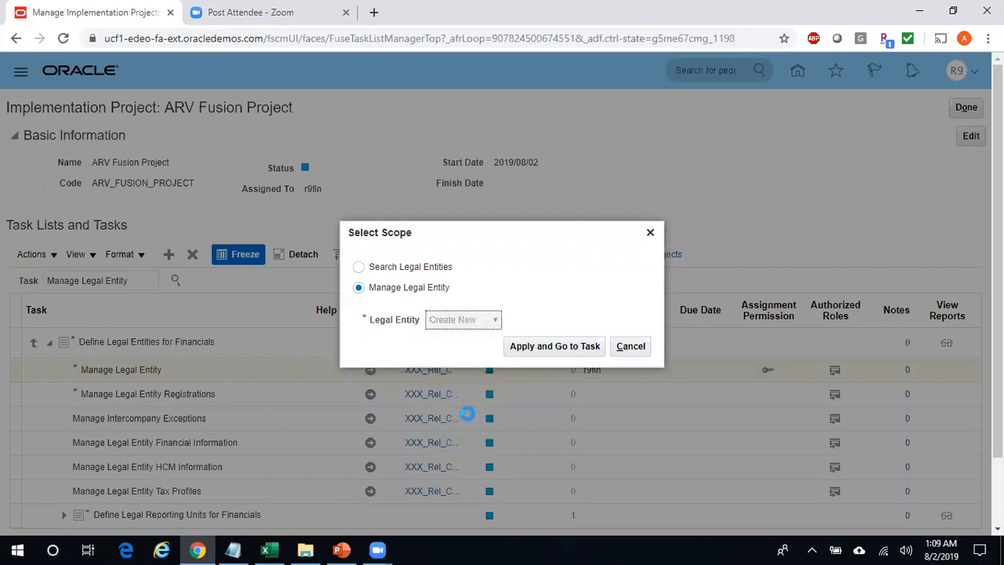
pyautogui.click(577, 347)
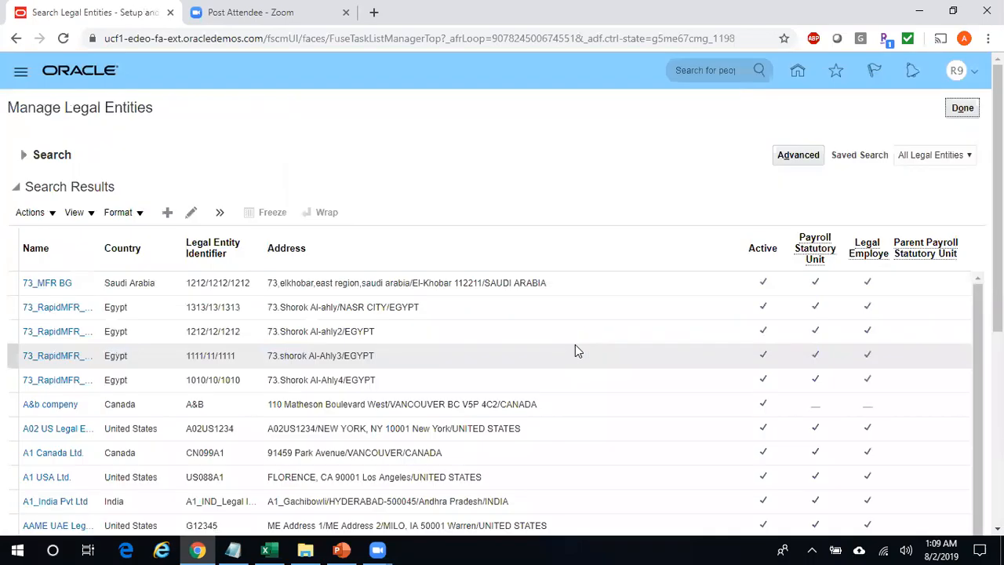
pyautogui.click(171, 219)
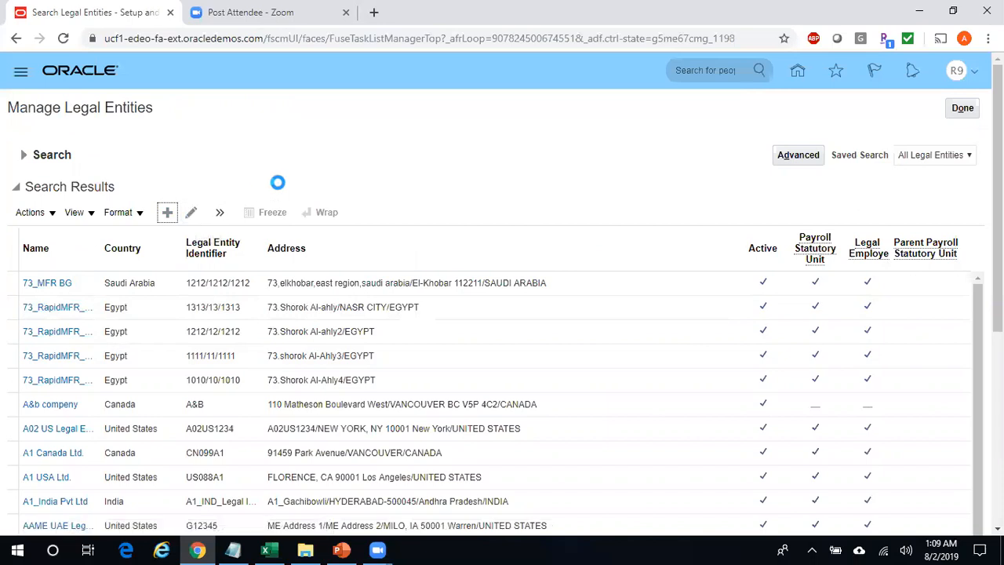
# - Check the Manage Legal Entity step in the Excel notes, then begin creating a new legal entity
pyautogui.click(271, 549)
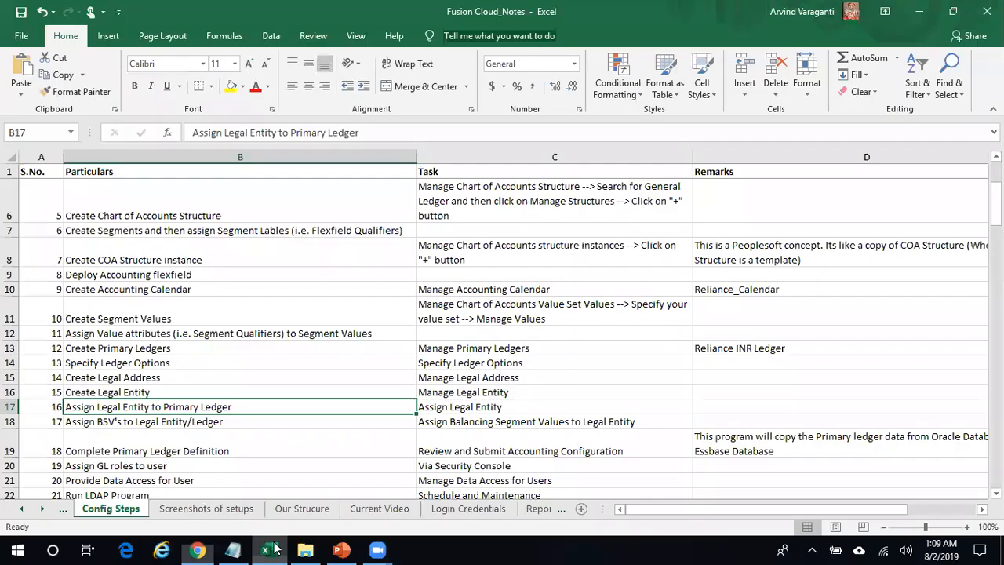
pyautogui.click(572, 394)
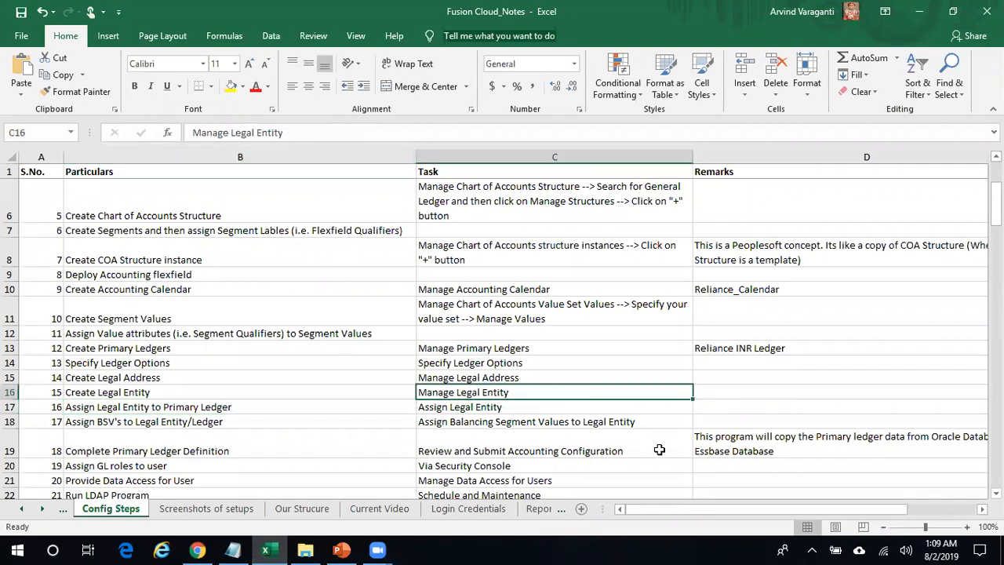
pyautogui.hscroll(3, 660, 449)
pyautogui.hotkey('alt', 'Tab')
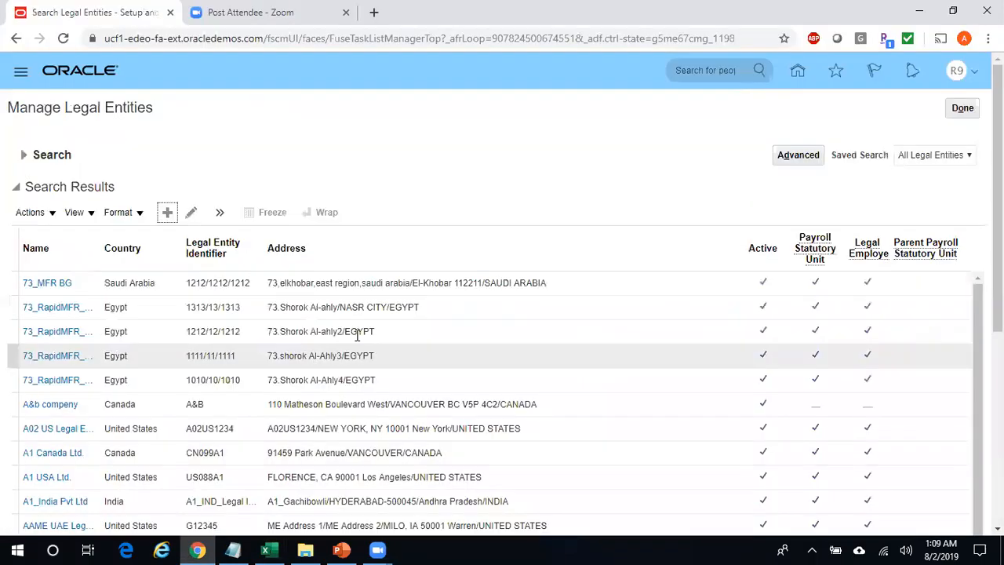
pyautogui.click(168, 213)
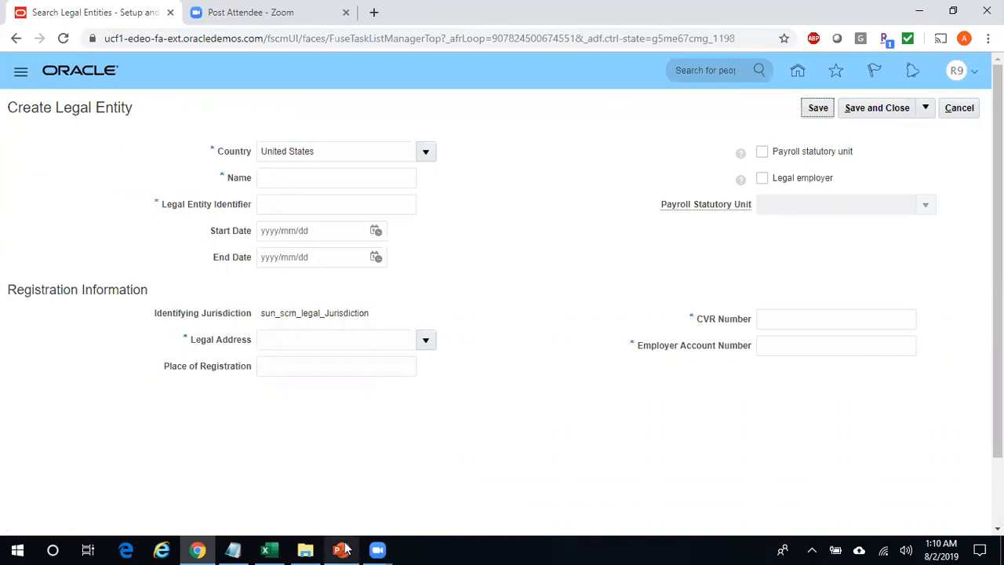
# - Enter Name Reliance Communications and Legal Entity Identifier Reliance_Communications
pyautogui.click(306, 549)
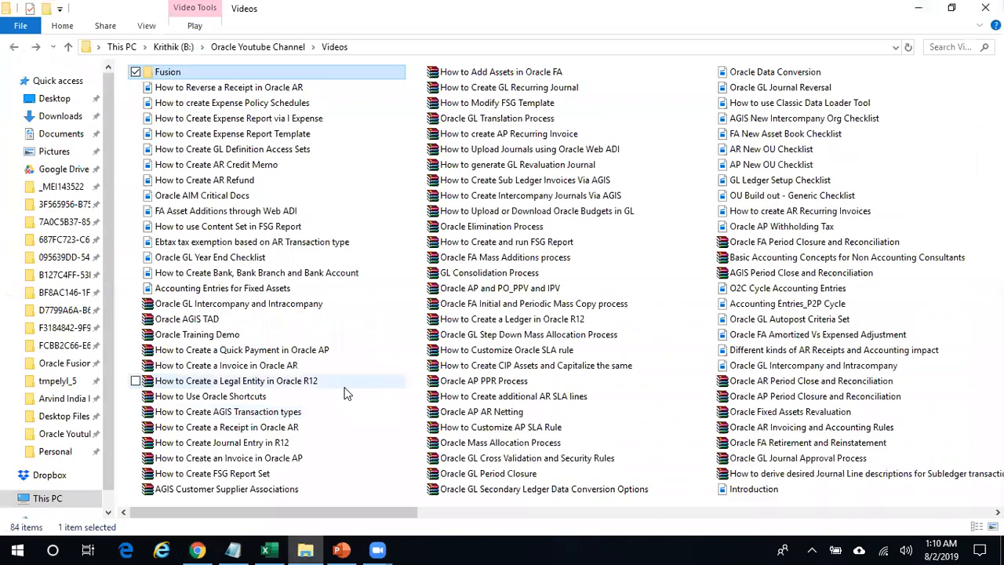
pyautogui.click(306, 549)
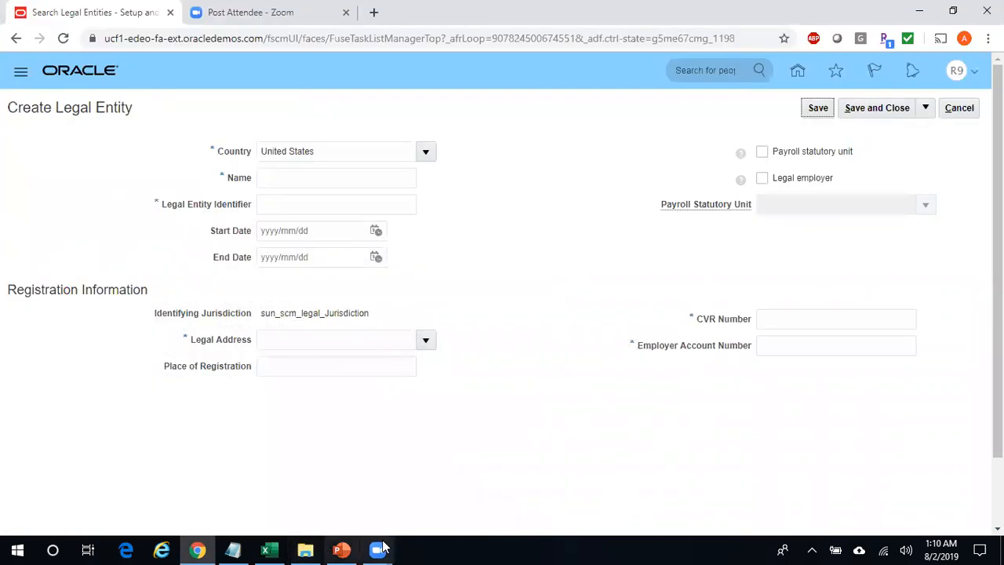
pyautogui.moveTo(343, 550)
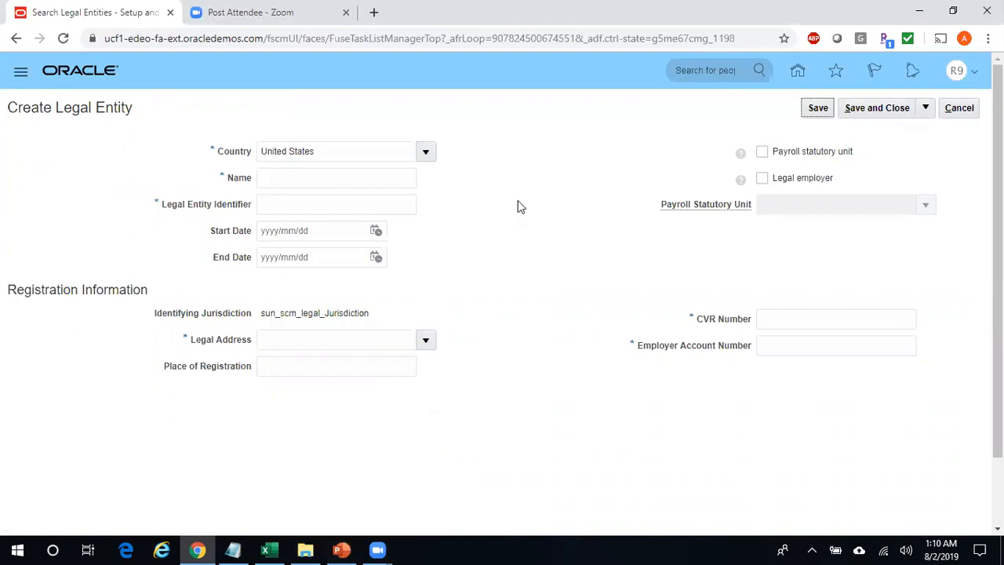
pyautogui.click(315, 176)
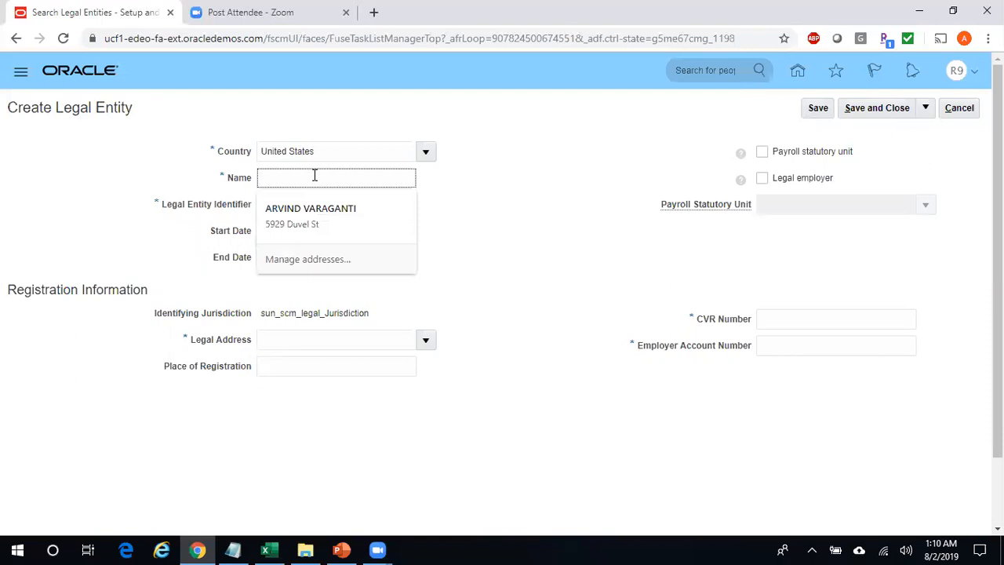
pyautogui.write('Reliance Communications')
pyautogui.press('Tab')
pyautogui.write('Relianc')
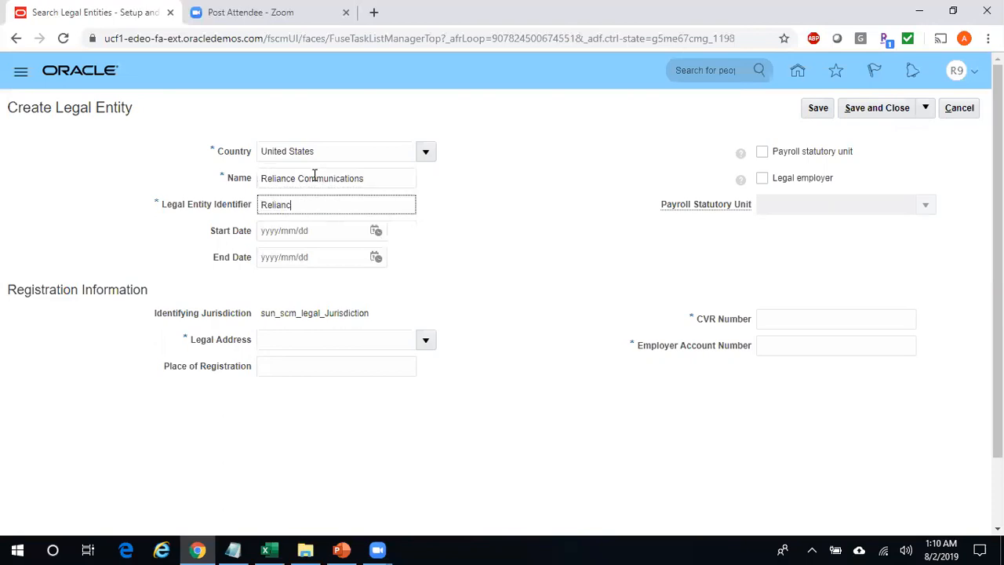
pyautogui.write('e_Communications')
pyautogui.press('Tab')
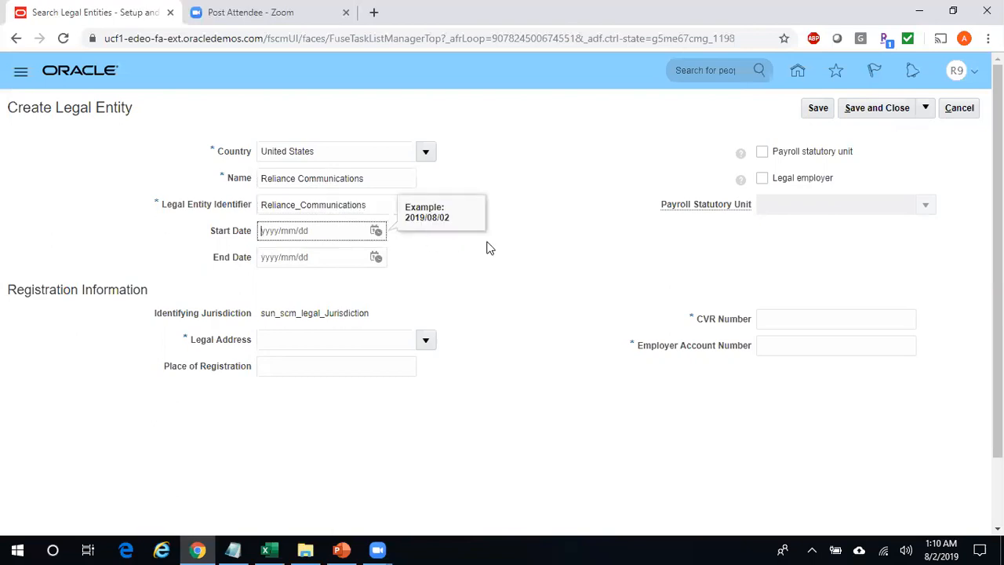
# - Leave the start date blank and bring up the full Legal Address search
pyautogui.click(550, 219)
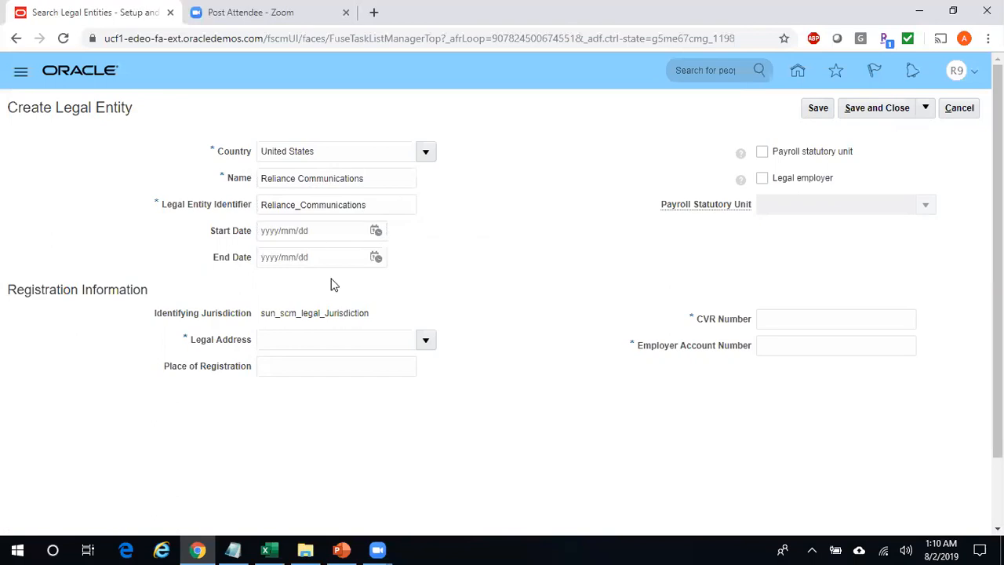
pyautogui.click(426, 340)
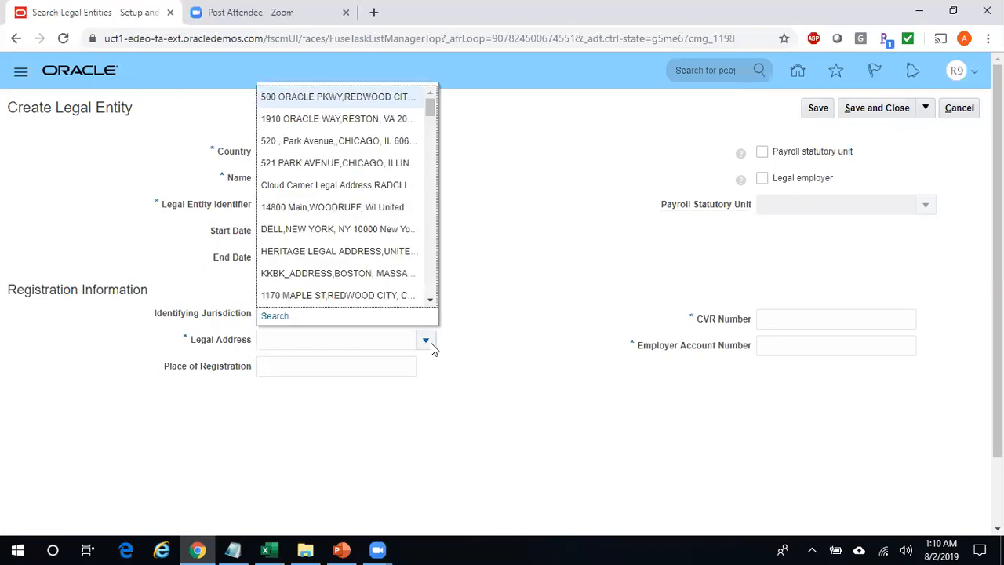
pyautogui.click(278, 315)
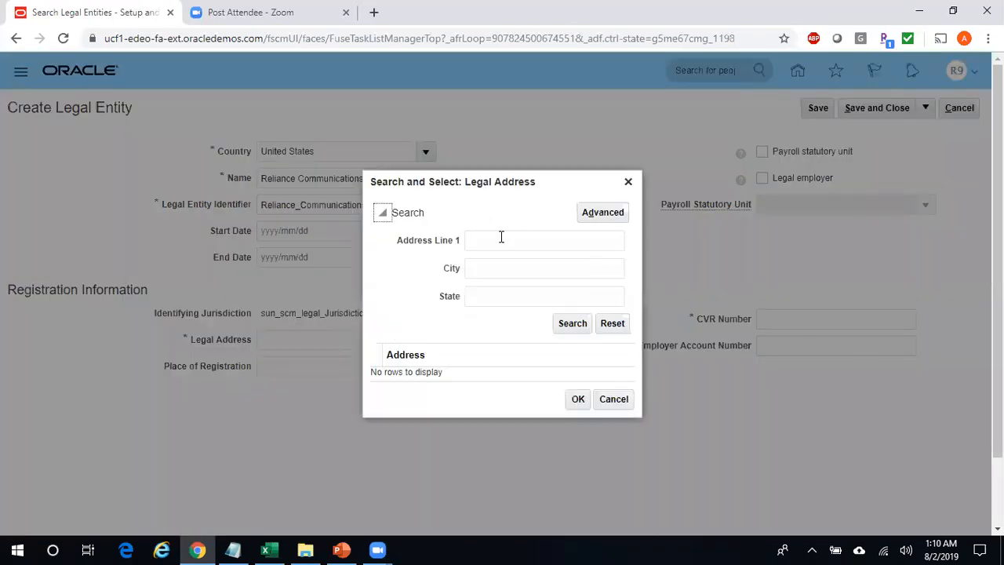
pyautogui.click(500, 270)
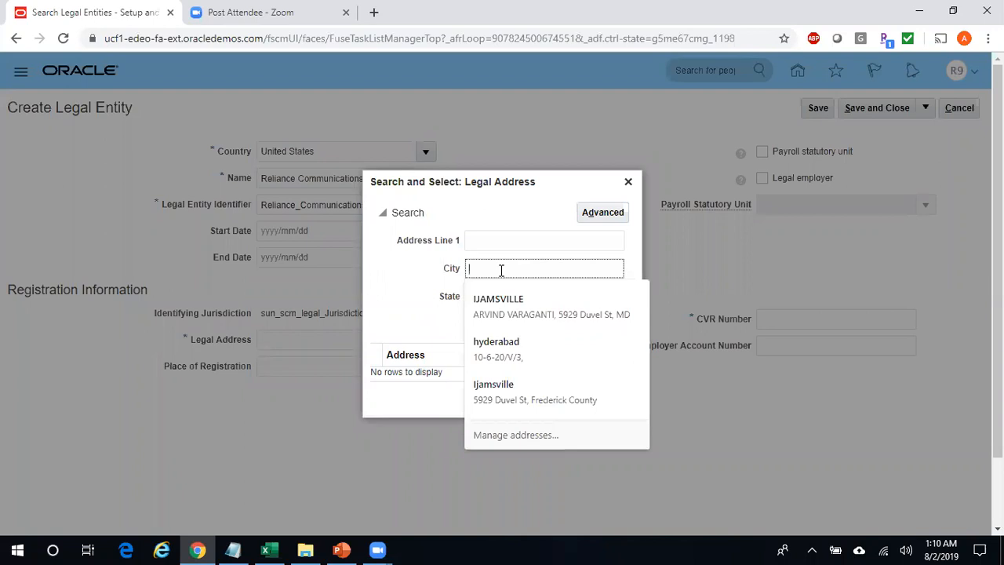
pyautogui.write('Ello')
pyautogui.write('icott%')
pyautogui.click(560, 319)
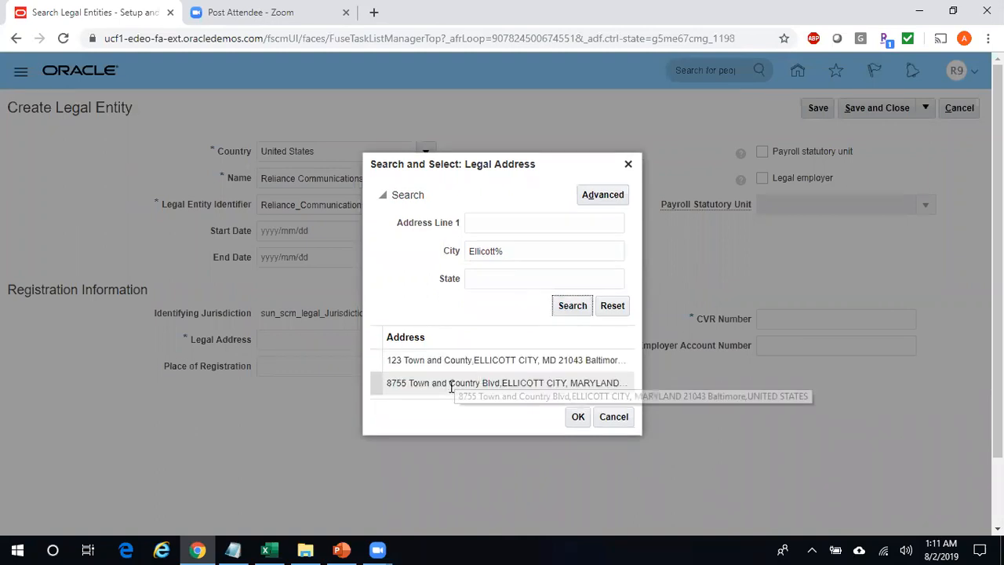
pyautogui.doubleClick(437, 385)
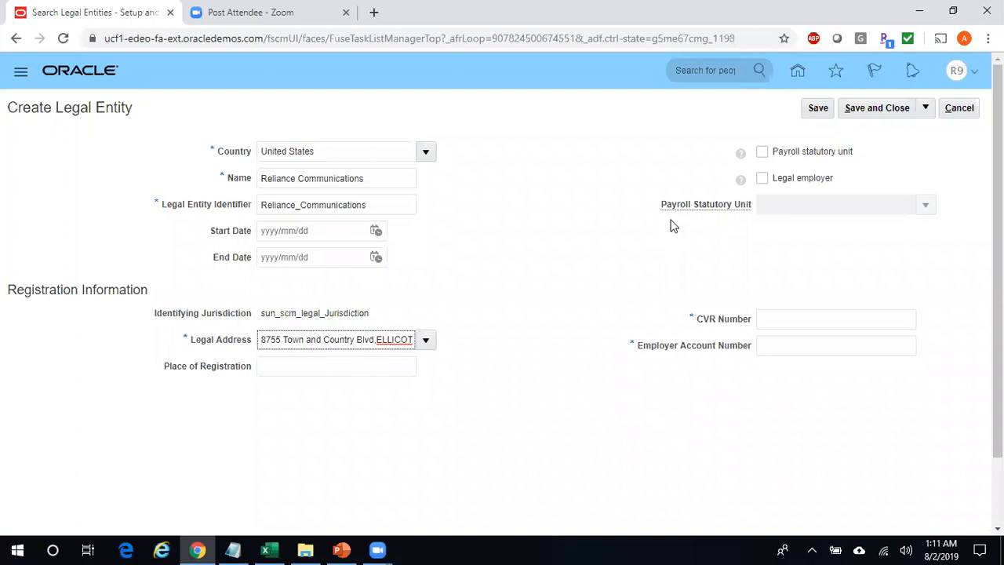
# - Mark the entity as payroll statutory unit and legal employer, enter test CVR and employer account numbers, and save
pyautogui.click(764, 153)
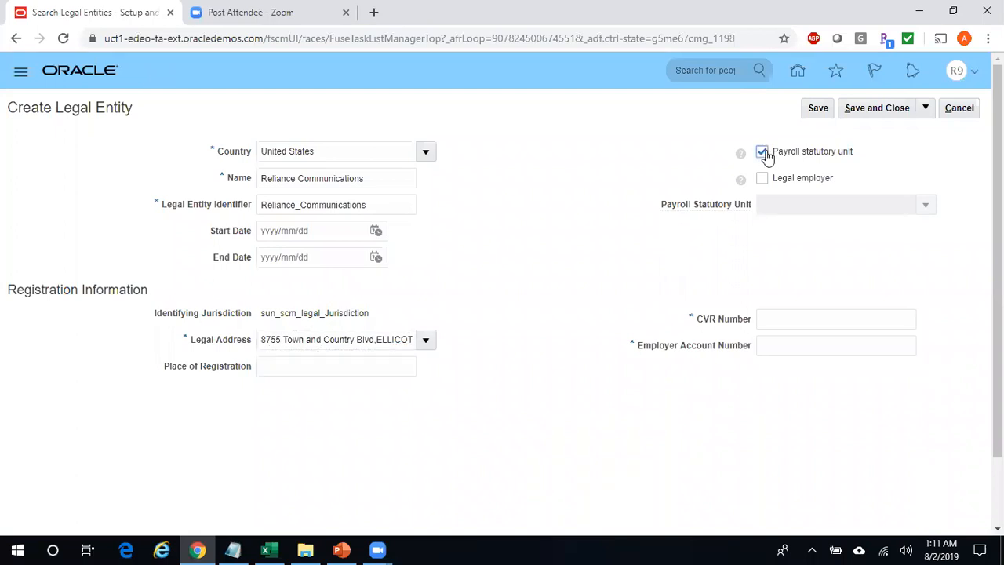
pyautogui.click(763, 181)
pyautogui.click(776, 319)
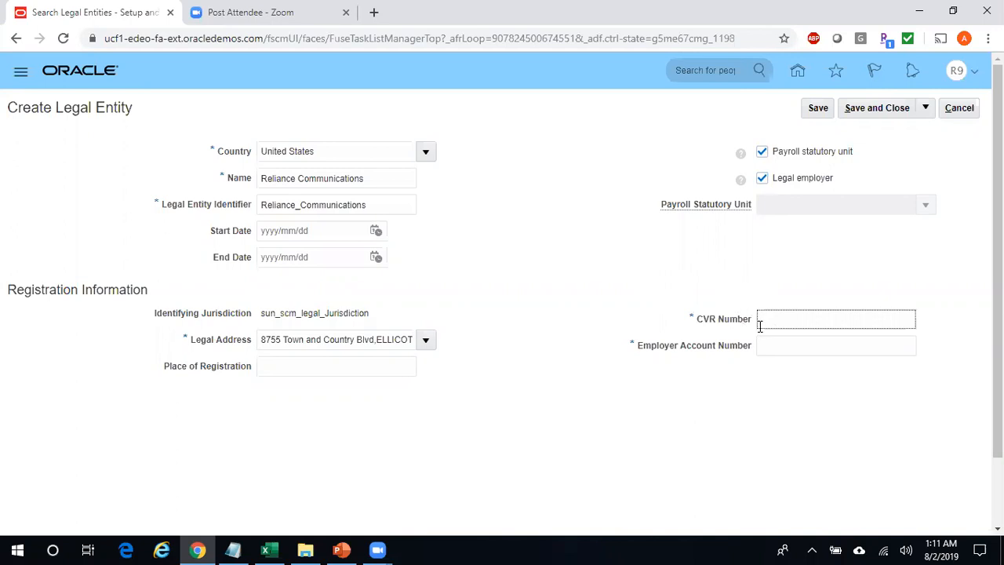
pyautogui.write('Test123456')
pyautogui.press('Tab')
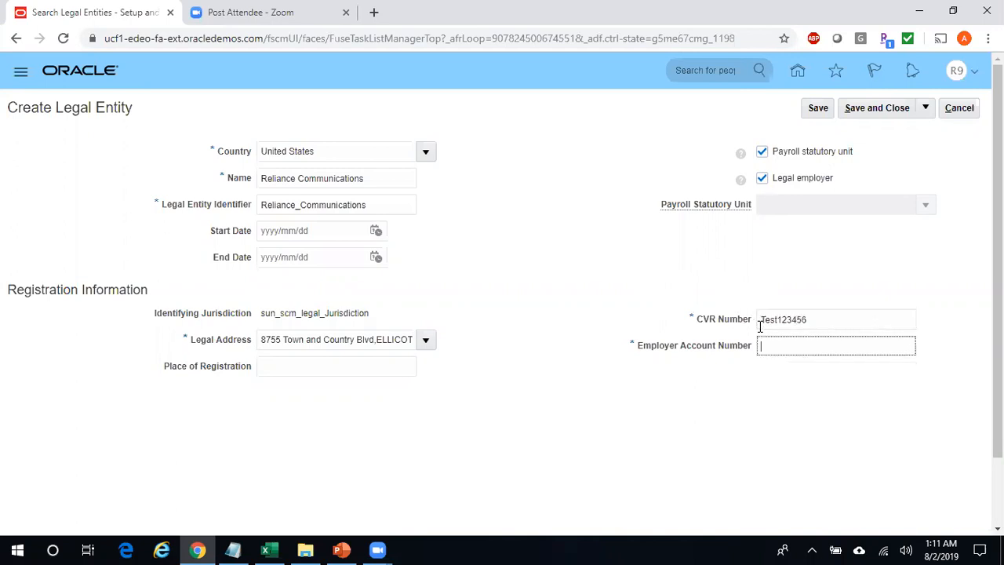
pyautogui.write('Test547889')
pyautogui.click(871, 110)
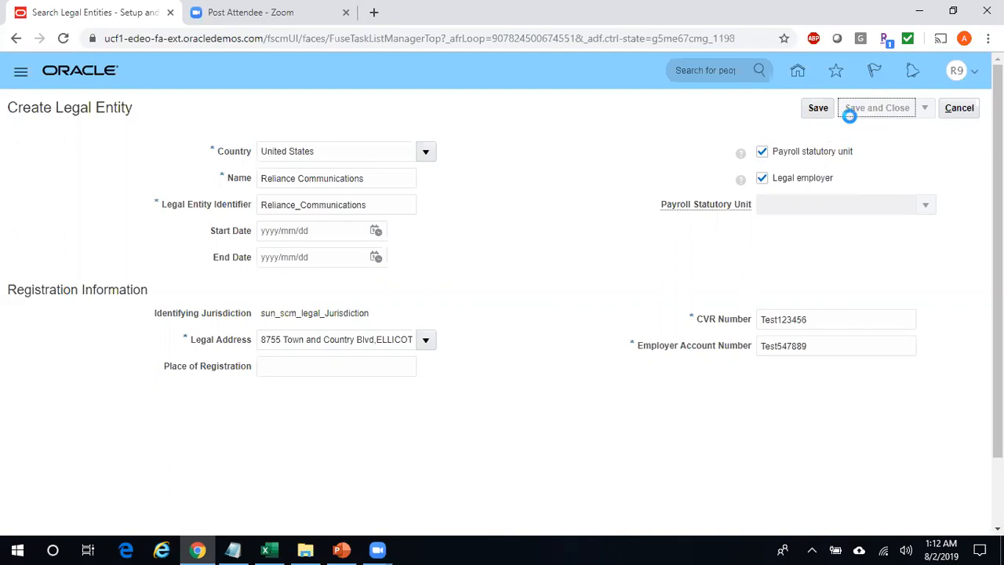
# - Save the Reliance Communications legal entity and return to the project task list
pyautogui.click(817, 109)
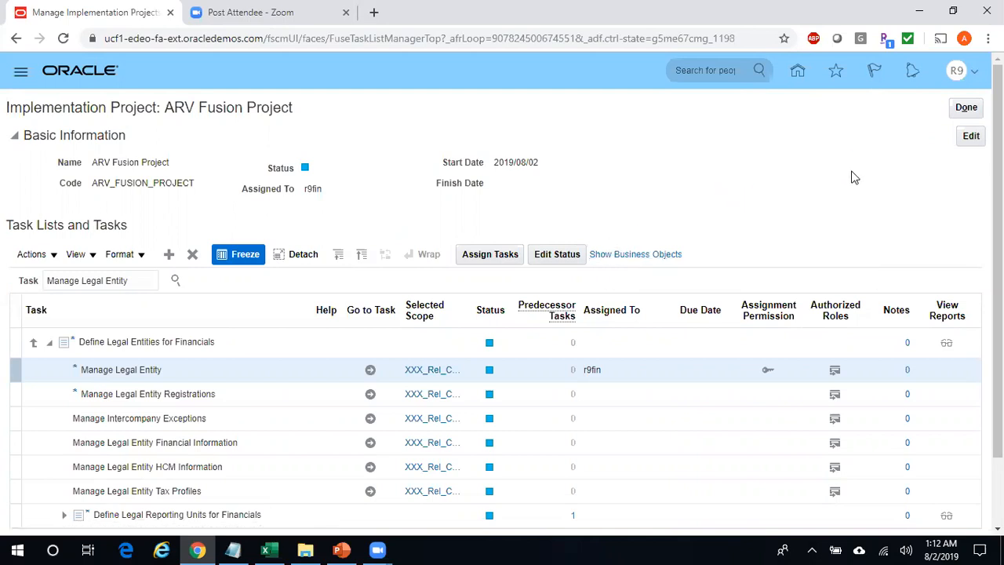
# - In the Excel remark cell, enter Reliance Communications and Reliance Textiles Inc on two lines
pyautogui.hotkey('alt', 'Tab')
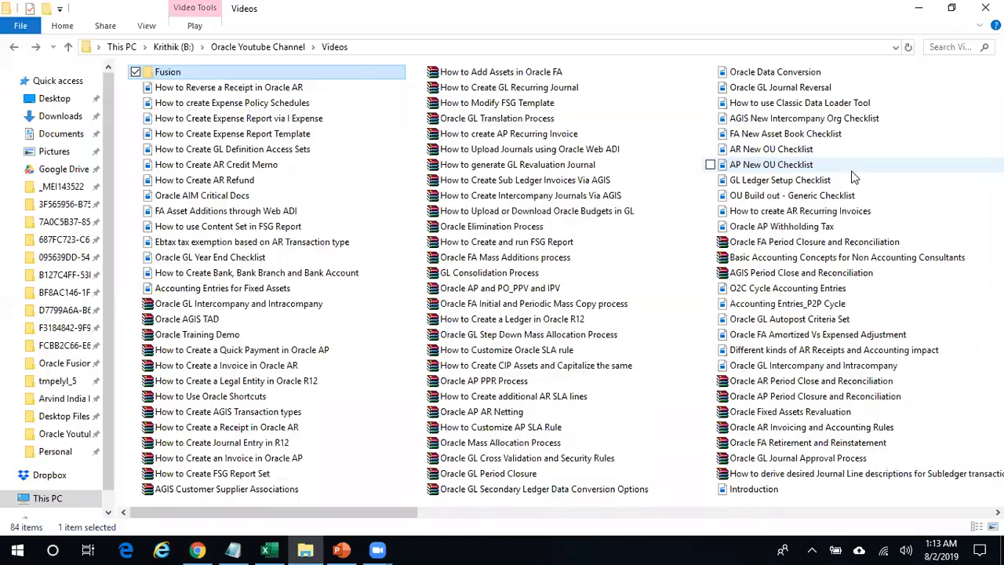
pyautogui.hotkey('alt', 'Tab')
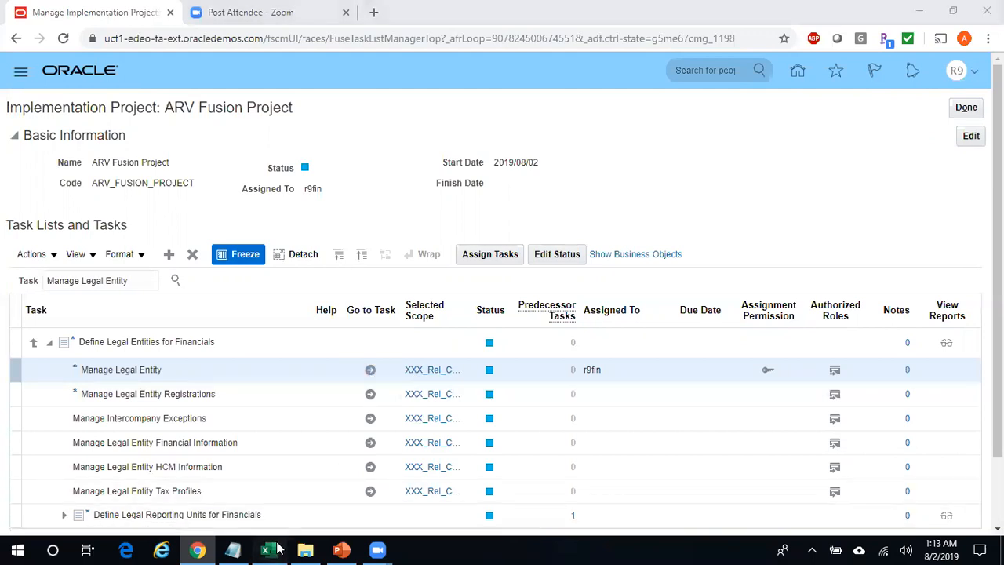
pyautogui.hotkey('alt', 'Tab')
pyautogui.write('Re')
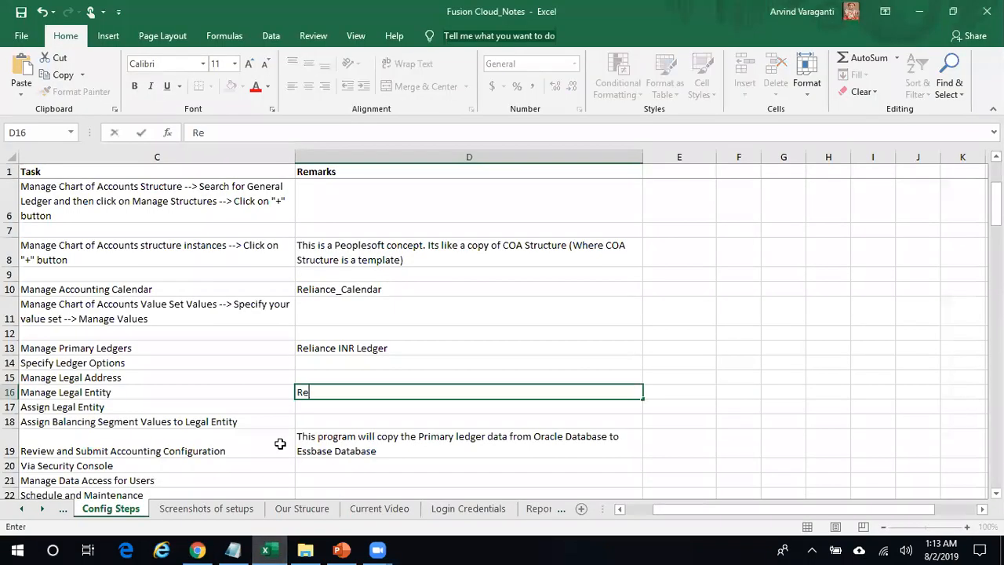
pyautogui.write('liance Comm')
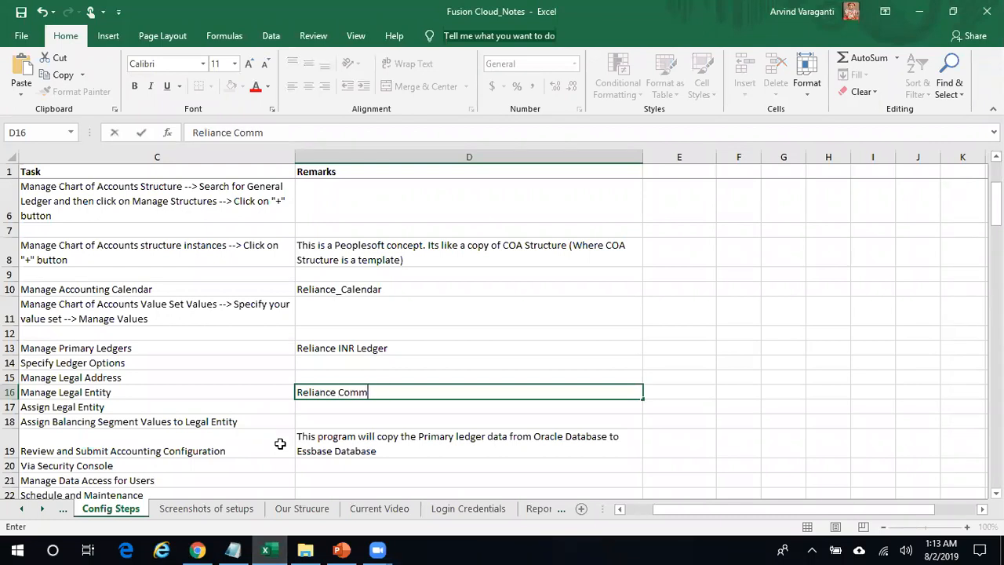
pyautogui.write('unications')
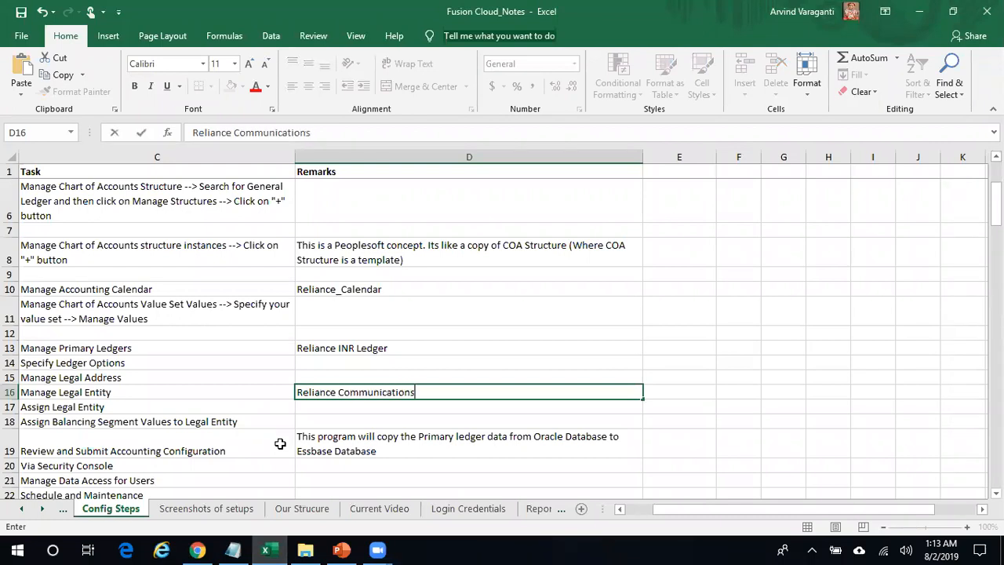
pyautogui.hotkey('alt', 'Return')
pyautogui.write('Relia')
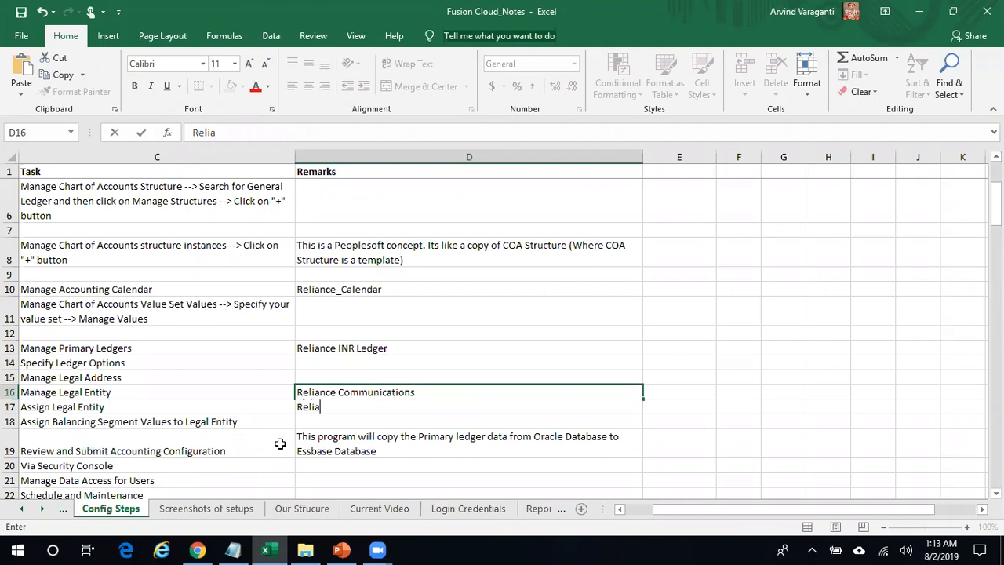
pyautogui.write('nce Textiles Inc')
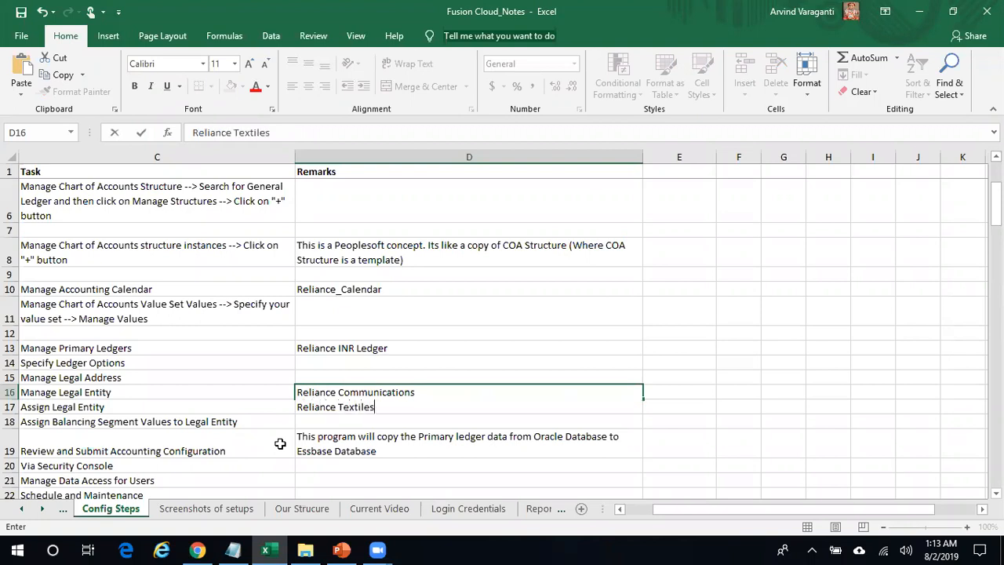
pyautogui.press('Return')
pyautogui.press('Up')
pyautogui.press('Left')
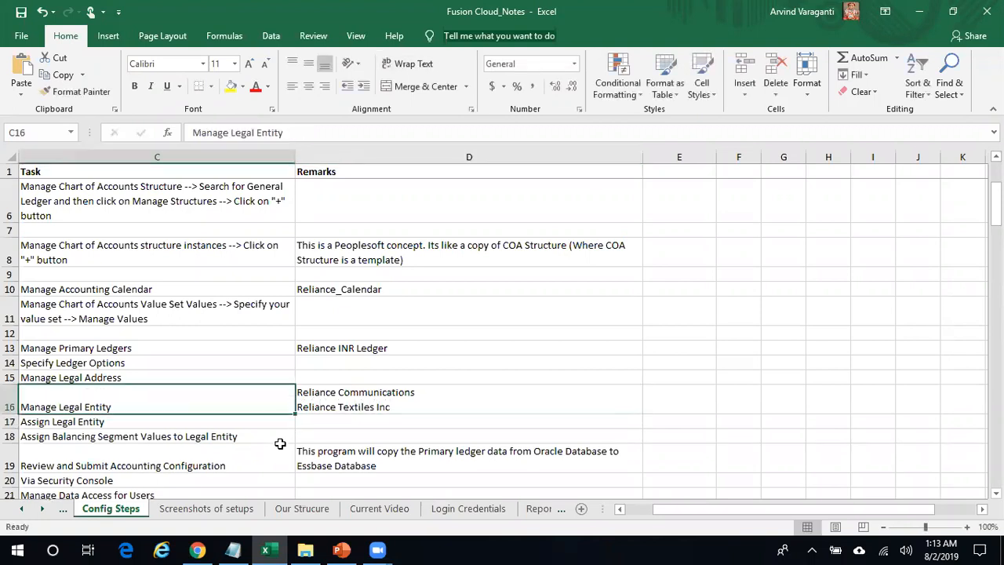
pyautogui.hscroll(-2, 280, 445)
pyautogui.hotkey('alt', 'Tab')
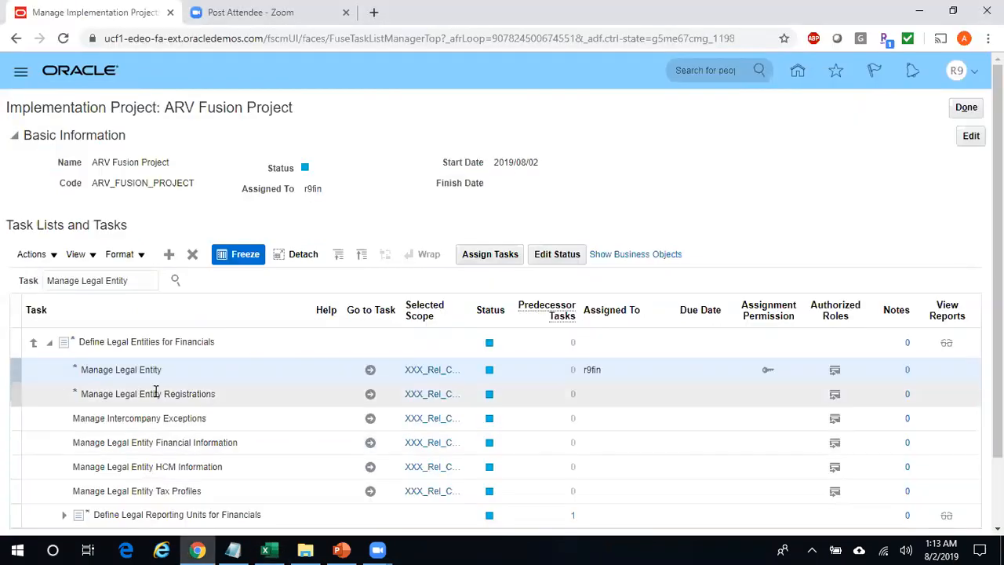
# - Choose Create New as the Legal Entity scope for Manage Legal Entity and apply it
pyautogui.click(426, 371)
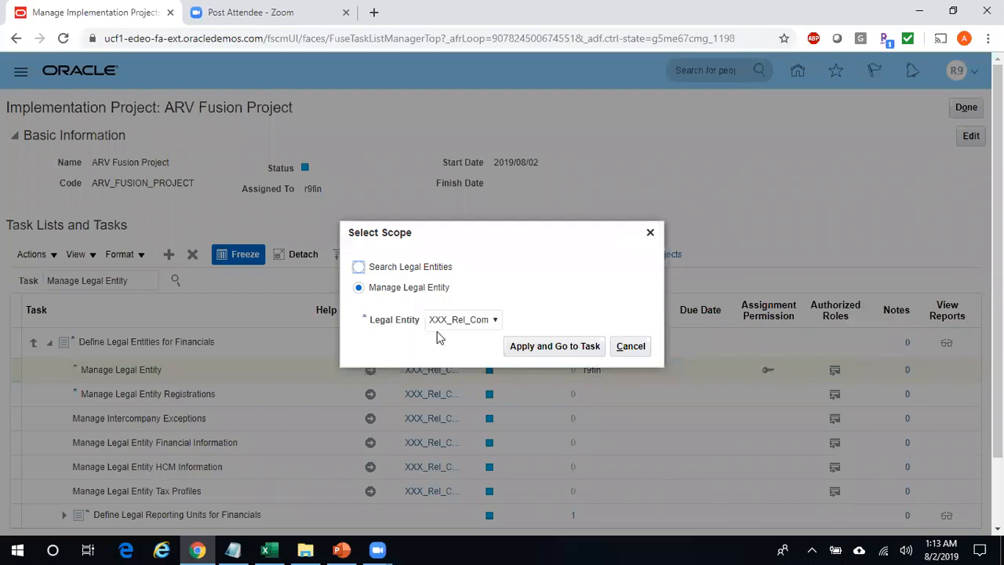
pyautogui.click(454, 324)
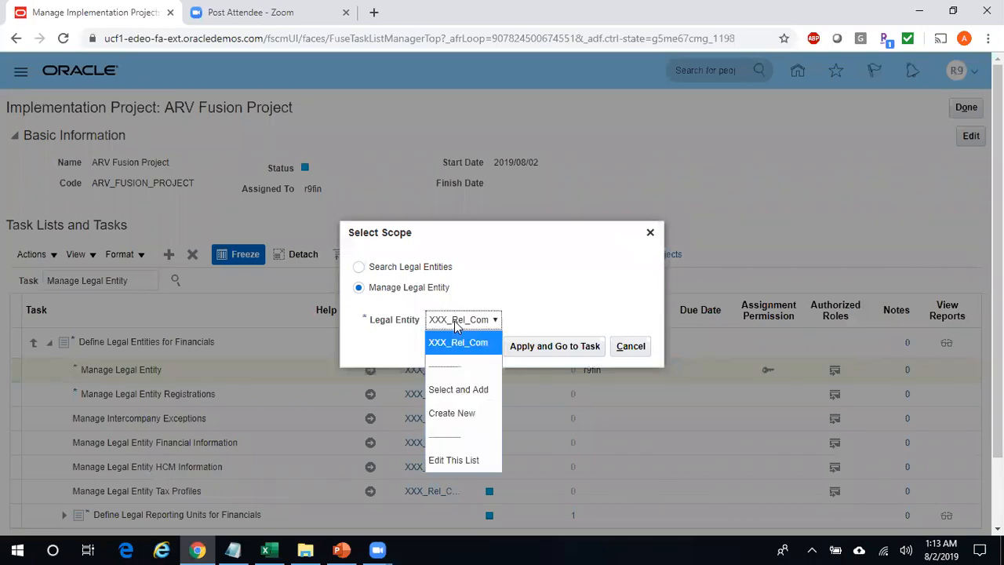
pyautogui.click(463, 414)
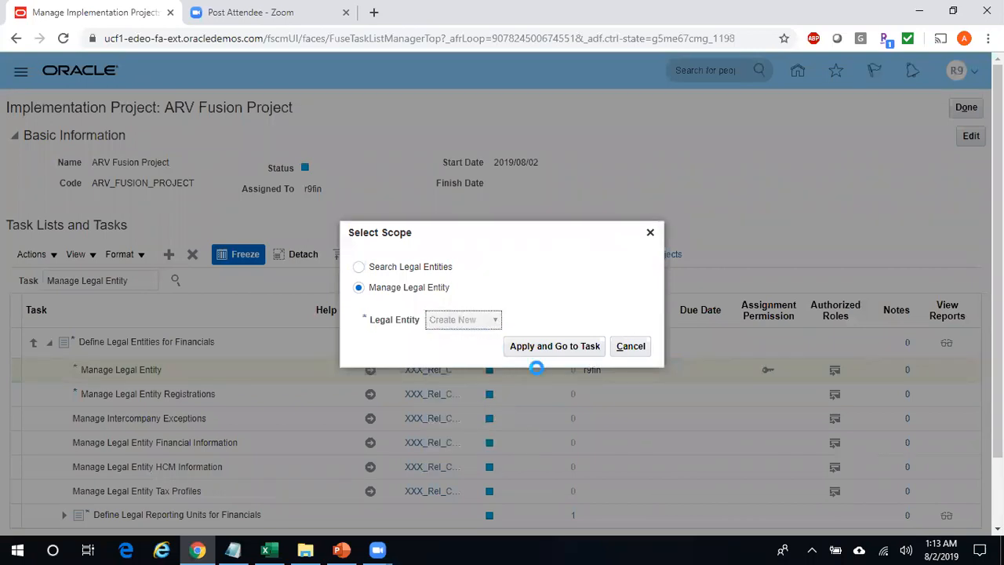
pyautogui.click(572, 348)
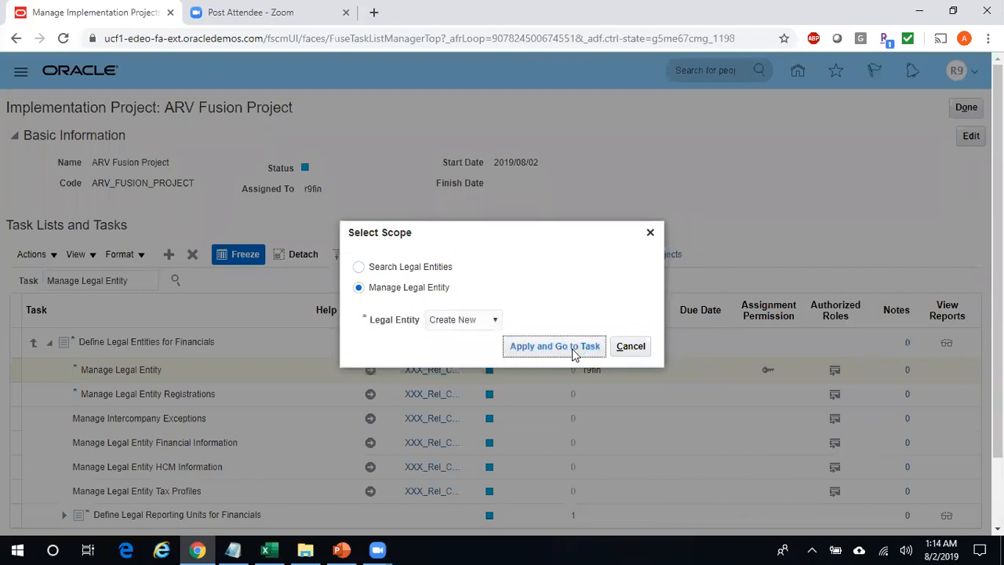
# - Retry Apply and Go to Task, then start a new legal entity from Manage Legal Entities
pyautogui.click(572, 349)
pyautogui.click(568, 345)
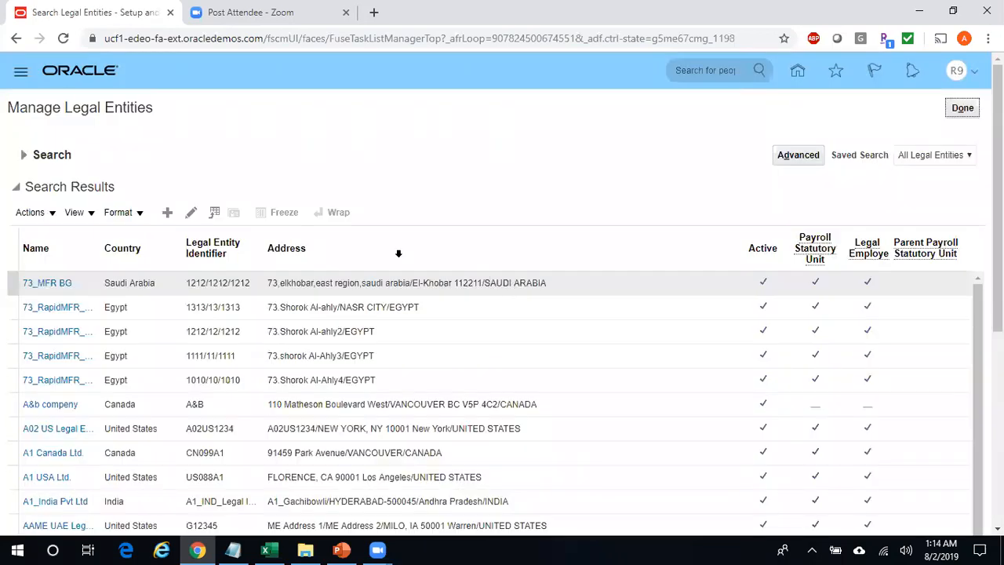
pyautogui.click(169, 215)
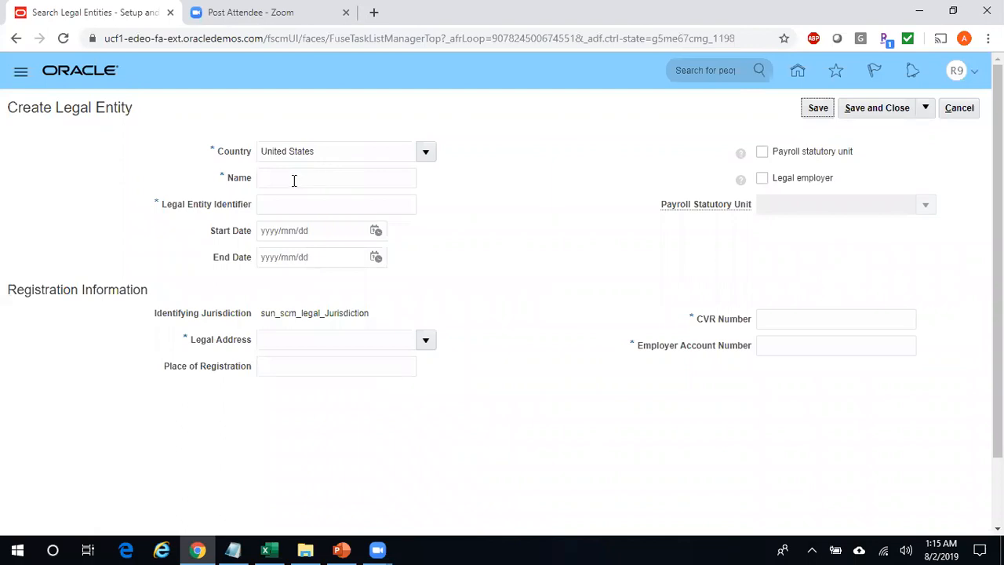
# - Name the entity Reliance Textiles Inc with identifier Reliance_Textiles_Inc, then open the Legal Address search
pyautogui.click(294, 180)
pyautogui.write('Relia')
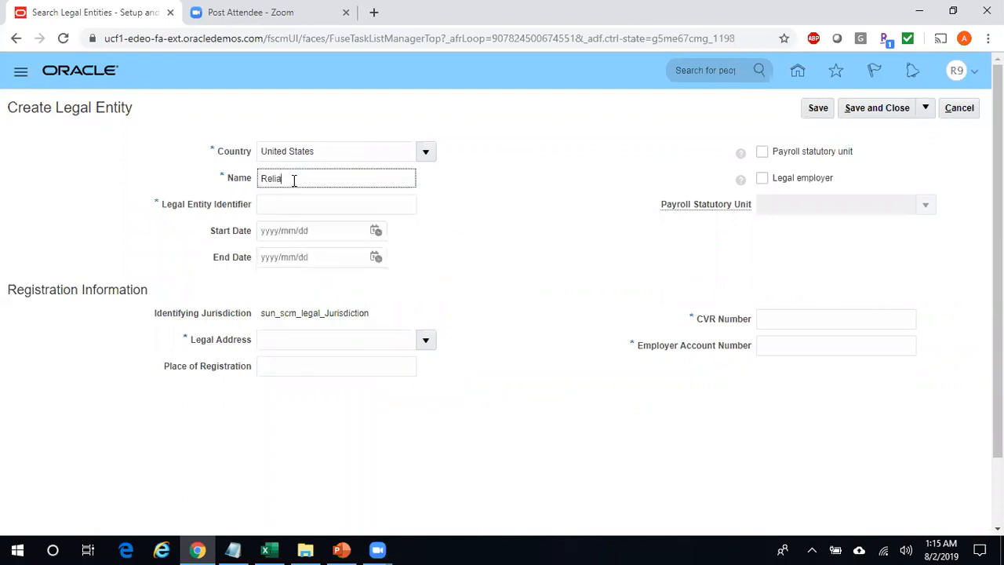
pyautogui.write('nce Textiles Inc')
pyautogui.click(320, 206)
pyautogui.write('Relianc')
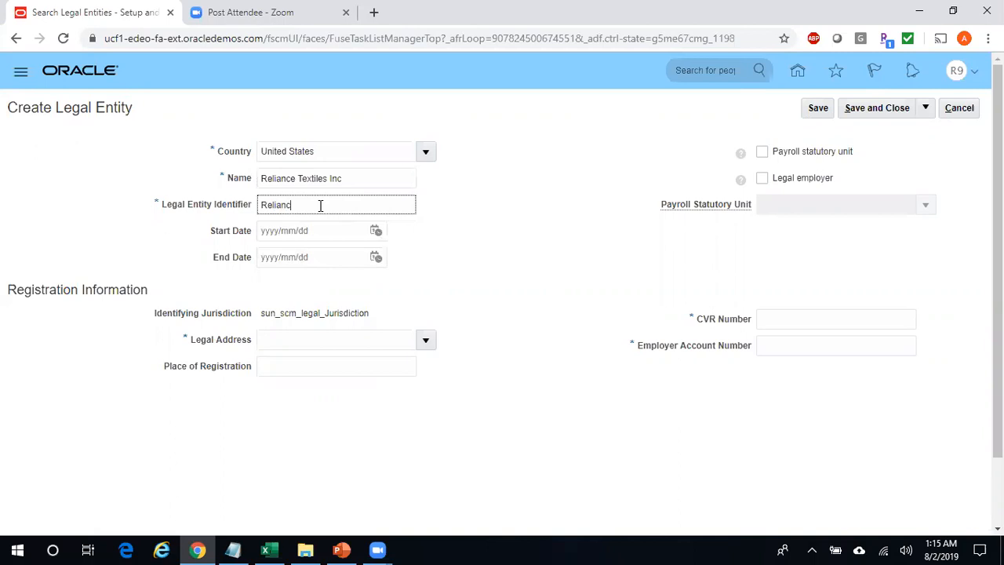
pyautogui.write('e_Textiles_Inc')
pyautogui.click(426, 340)
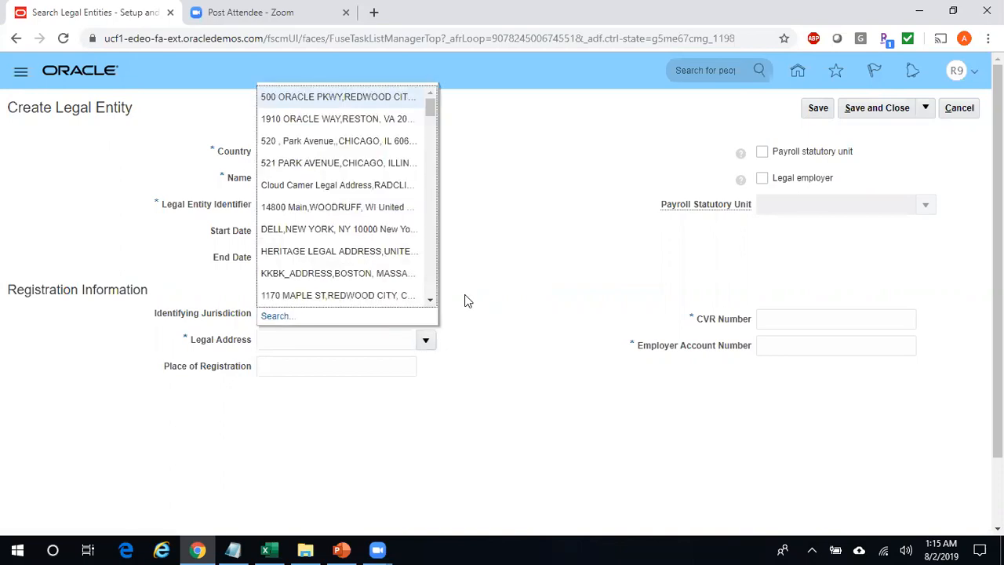
pyautogui.click(274, 316)
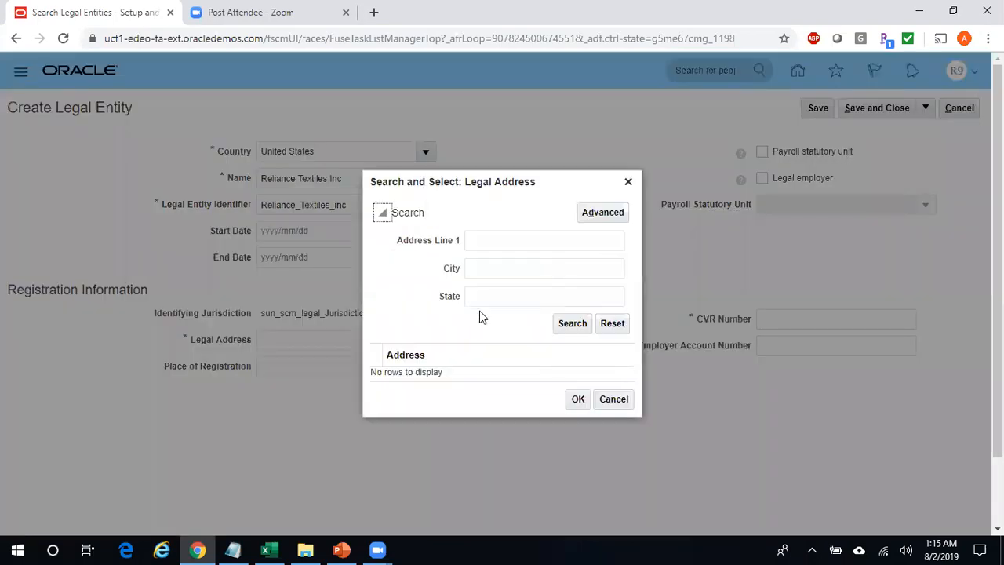
pyautogui.click(486, 268)
pyautogui.write('Ellicott%')
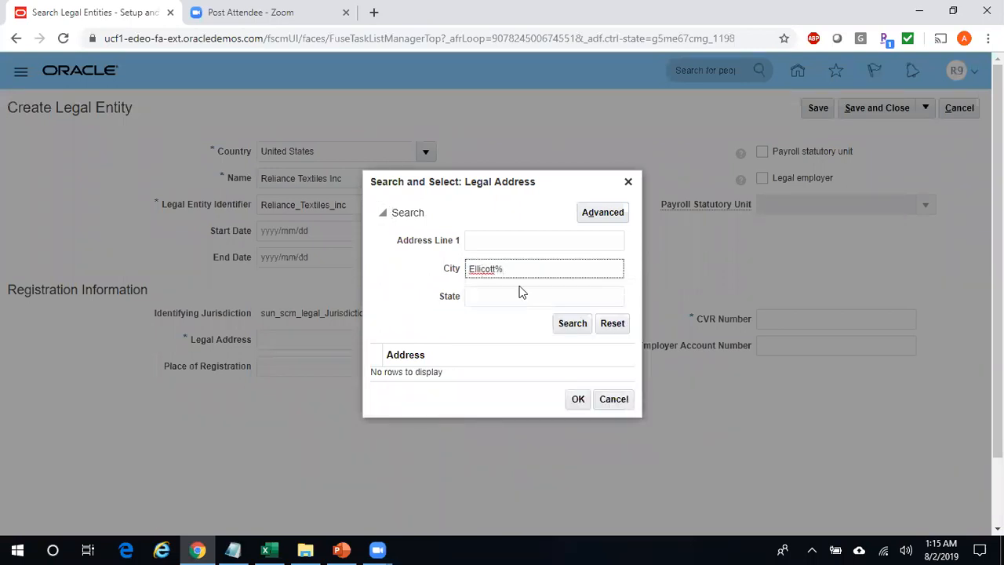
pyautogui.click(570, 324)
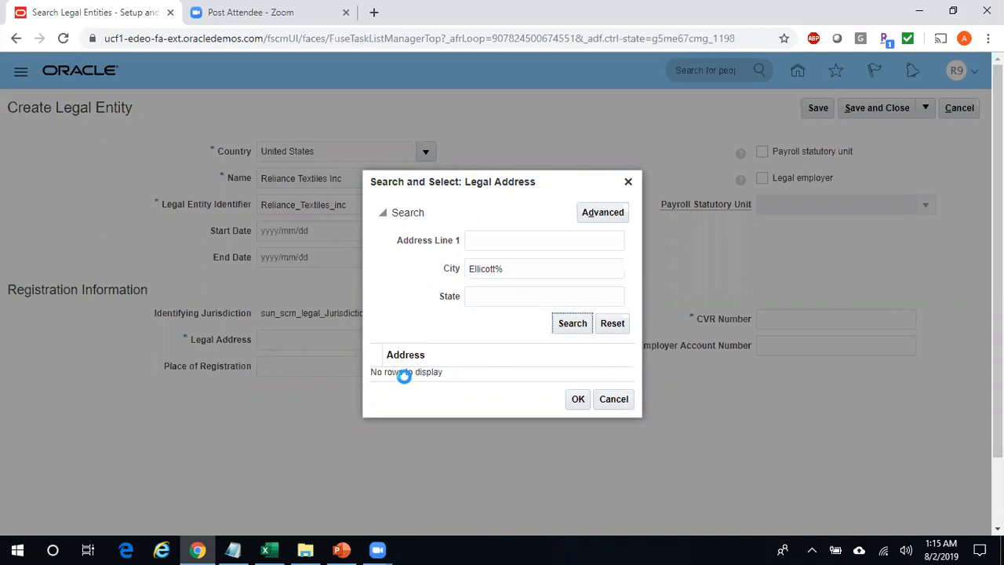
pyautogui.click(441, 360)
pyautogui.click(578, 419)
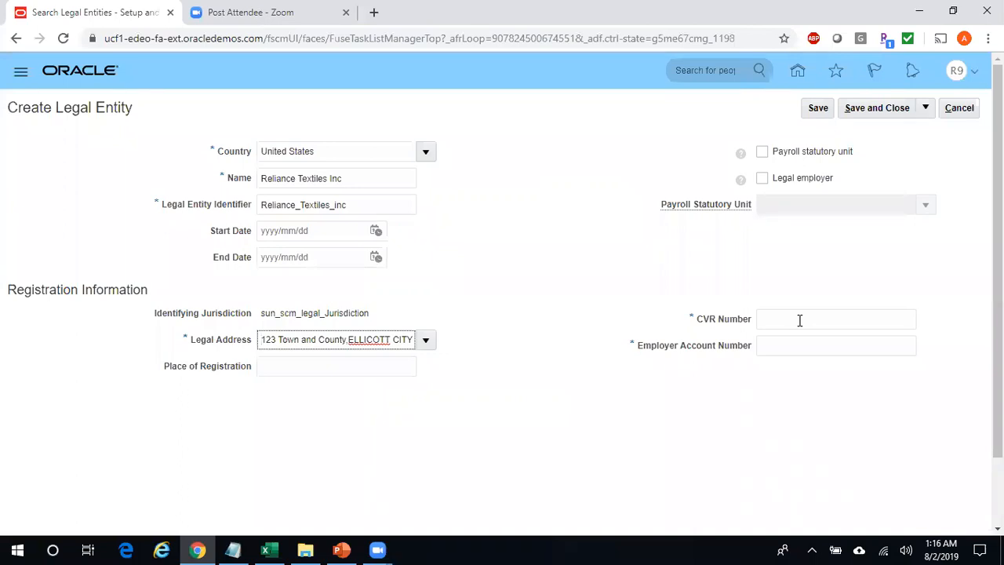
pyautogui.click(800, 320)
# - Enter test values for the CVR Number and Employer Account Number
pyautogui.write('Test8999')
pyautogui.press('Tab')
pyautogui.write('Test90000')
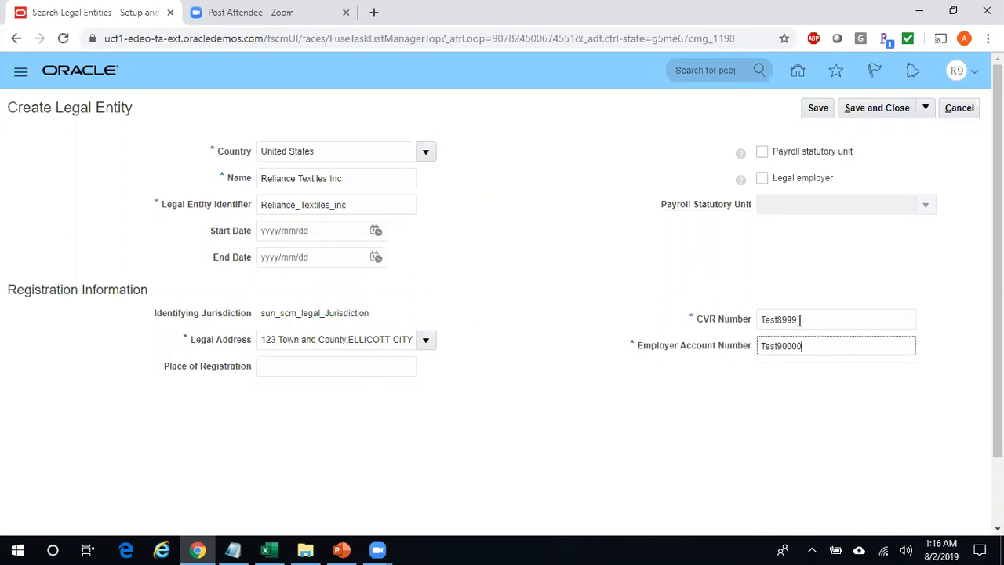
# - Save the Reliance Textiles Inc legal entity and switch to the Excel notes
pyautogui.click(892, 109)
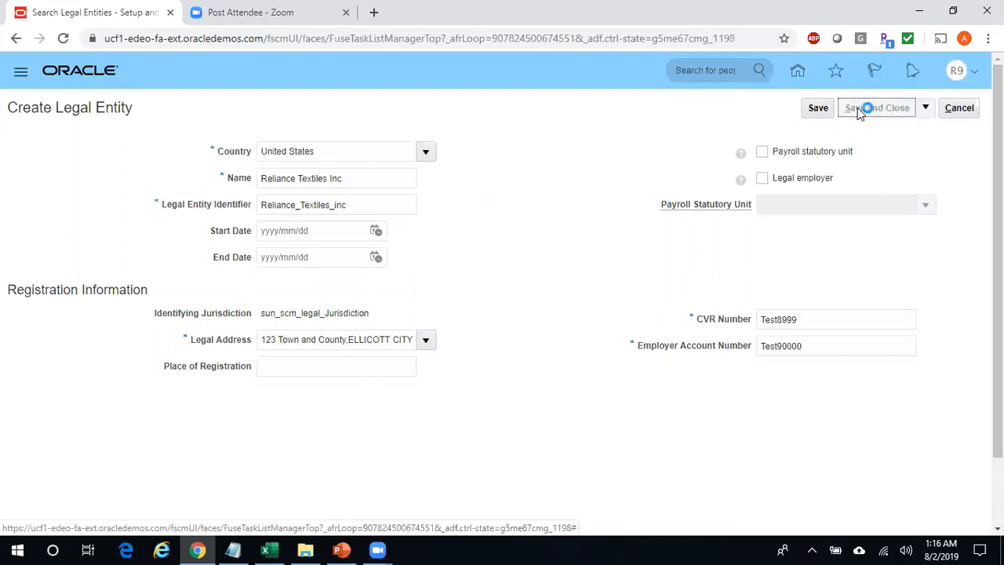
pyautogui.click(823, 109)
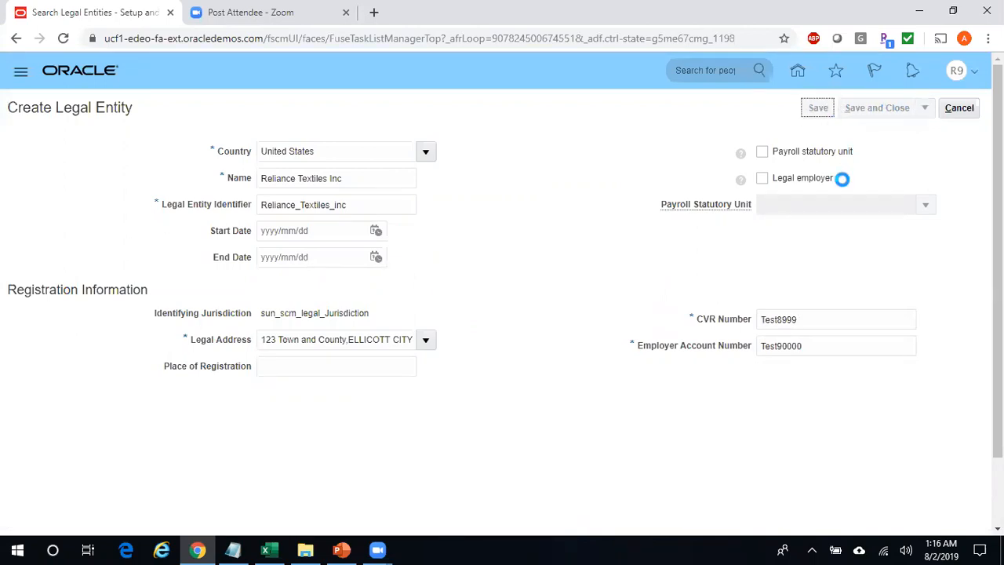
pyautogui.hotkey('alt', 'Tab')
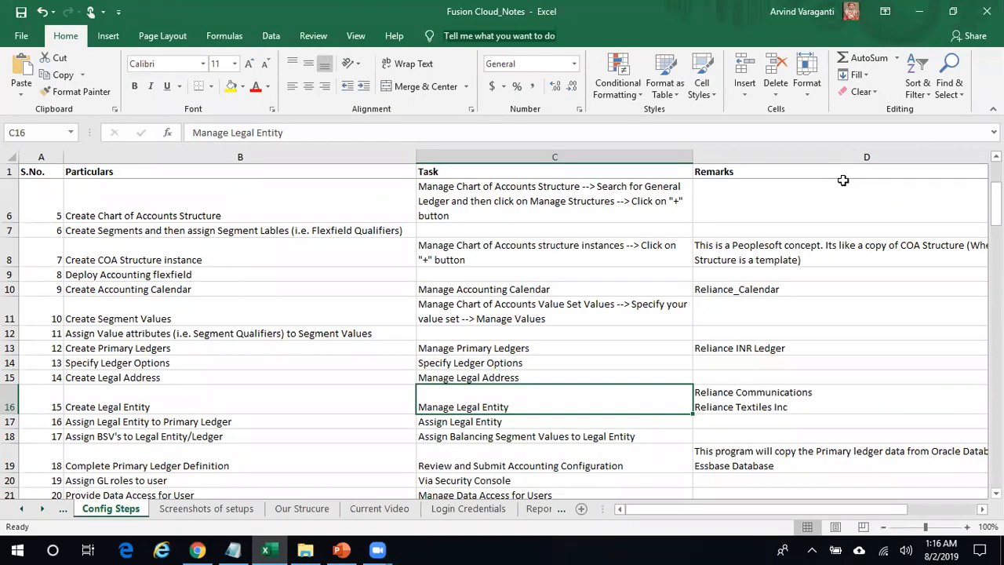
# - Select the next task, Assign Legal Entity in row 17, then return to the Oracle form
pyautogui.press('Left')
pyautogui.press('Left')
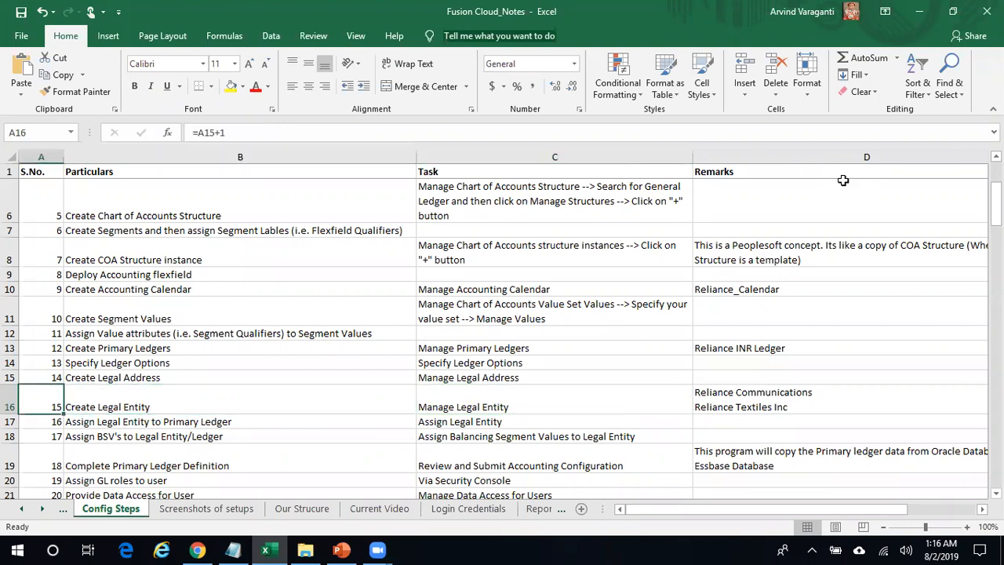
pyautogui.press('Down')
pyautogui.press('Right')
pyautogui.press('Right')
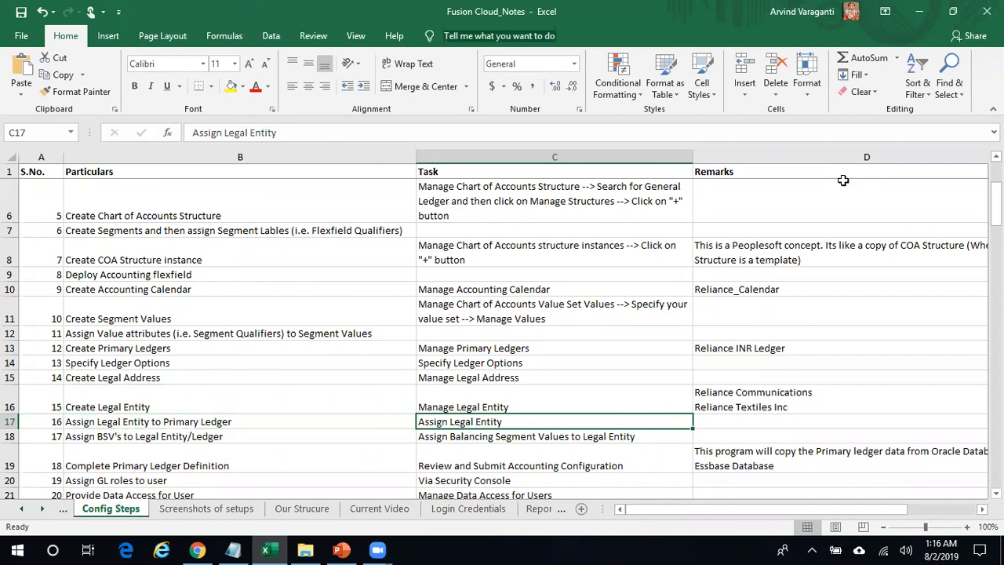
pyautogui.moveTo(289, 132); pyautogui.dragTo(123, 126)
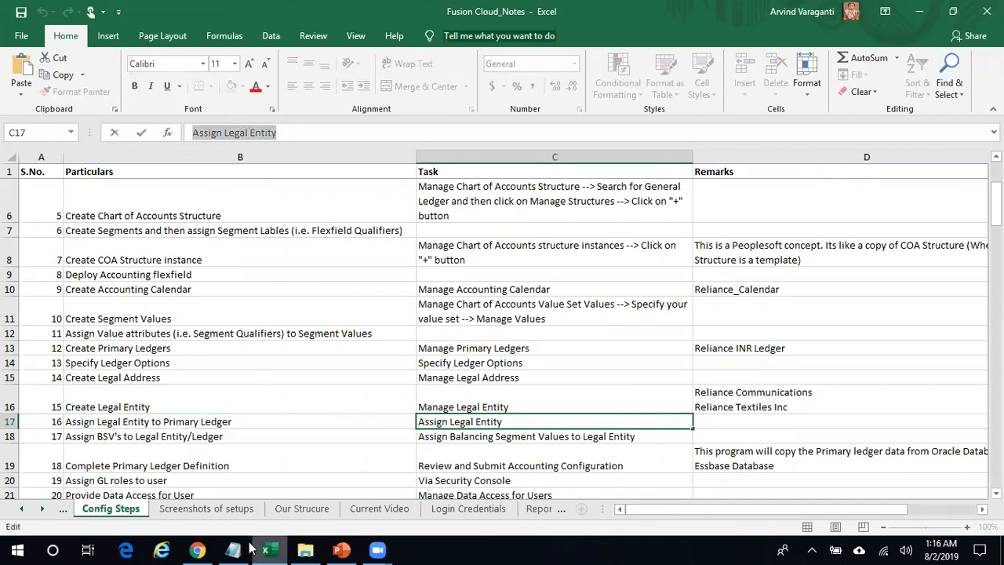
pyautogui.click(197, 550)
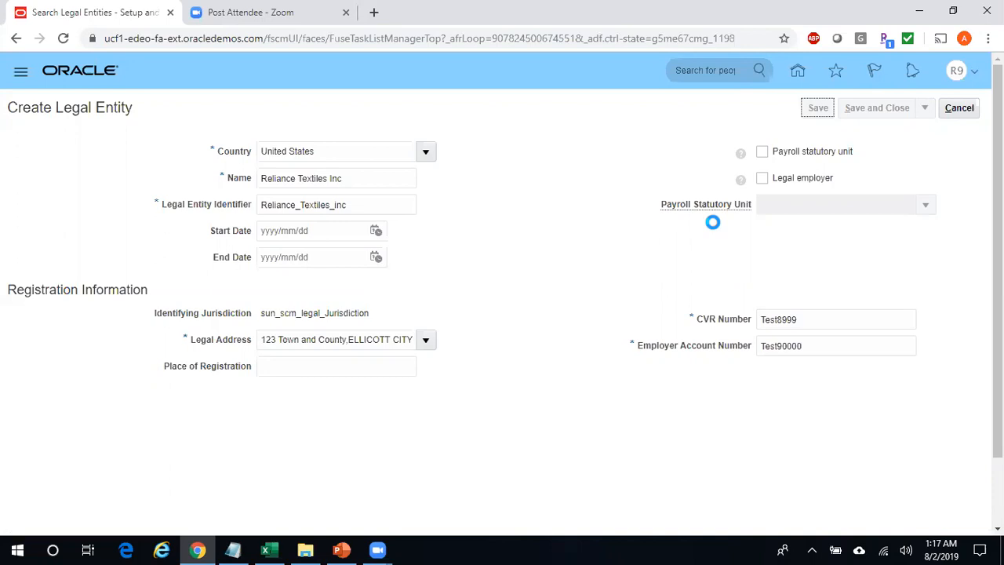
# - Switch back to the Excel notes while the legal entity save is still processing
pyautogui.click(266, 549)
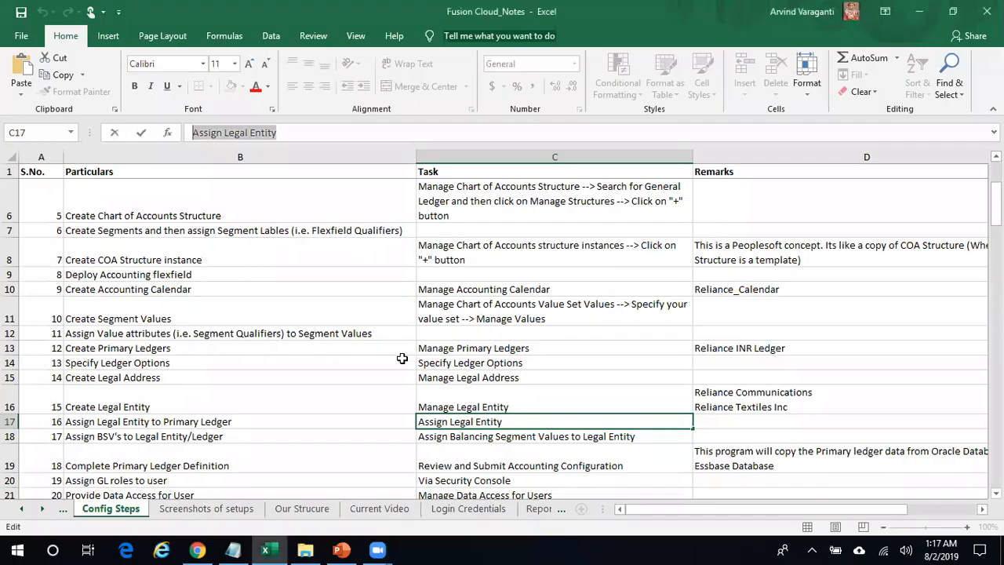
# - Check the following BSV assignment step in row 18, then return to the Oracle page
pyautogui.click(228, 442)
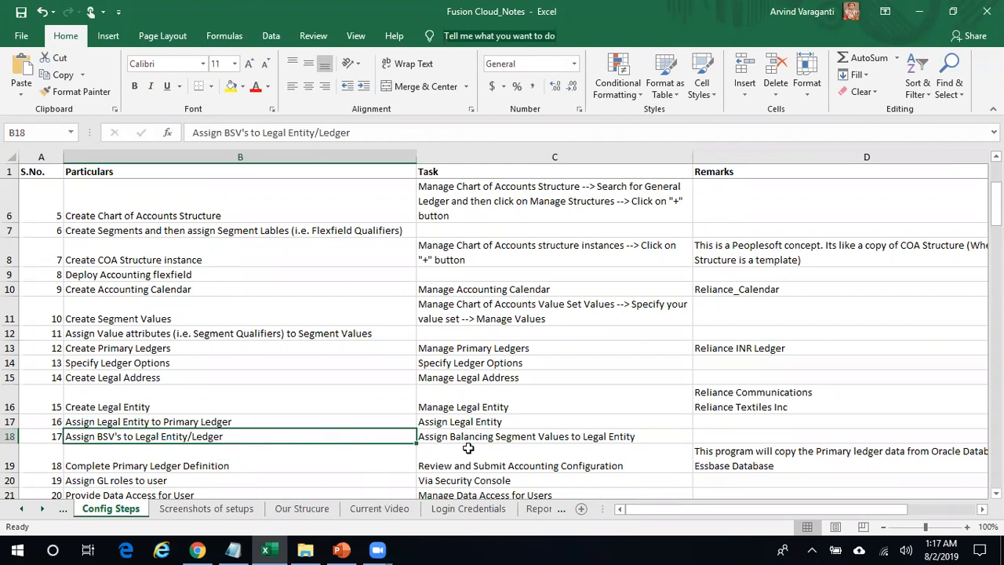
pyautogui.hotkey('alt', 'Tab')
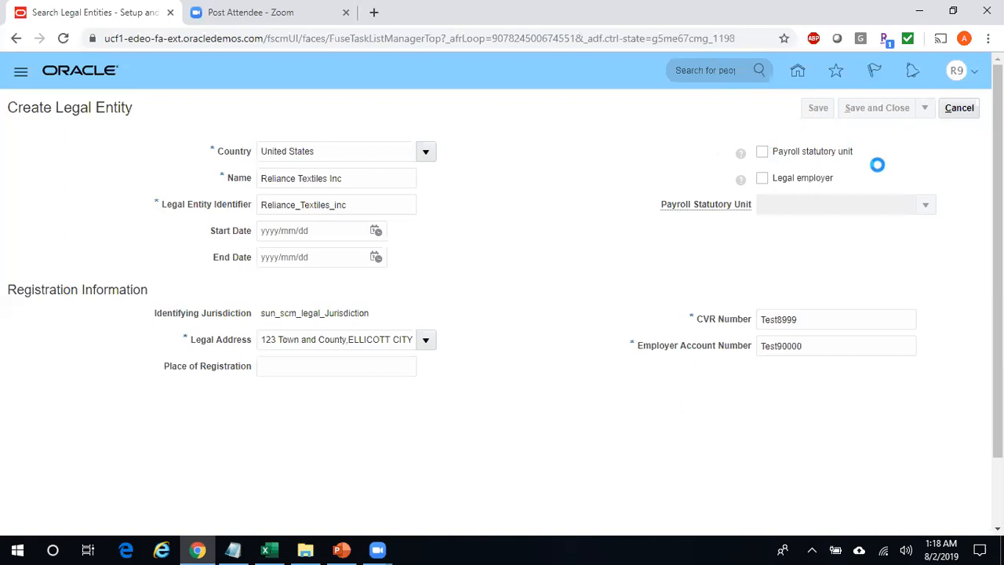
# - Cancel out of the Create Legal Entity form
pyautogui.click(959, 108)
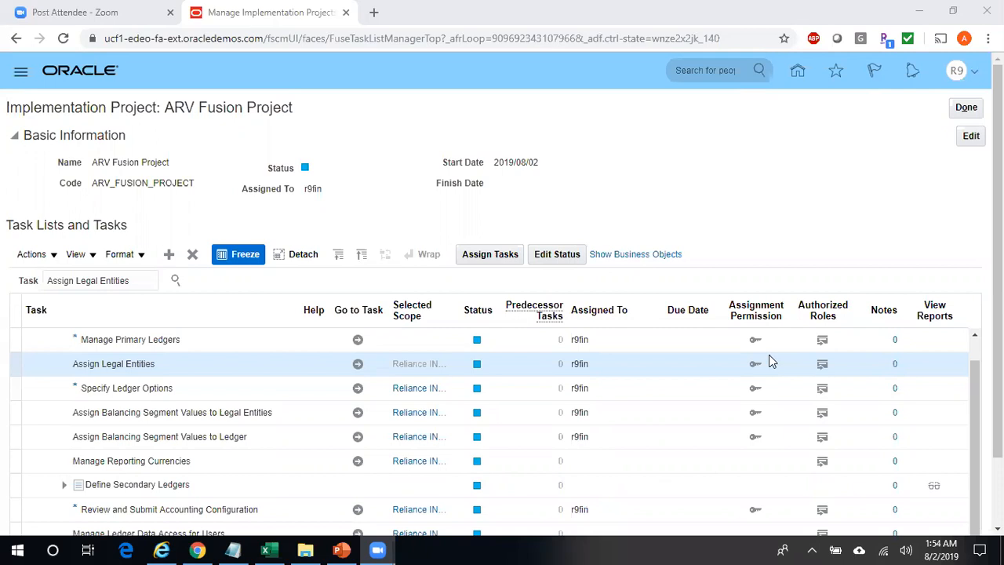
pyautogui.click(769, 360)
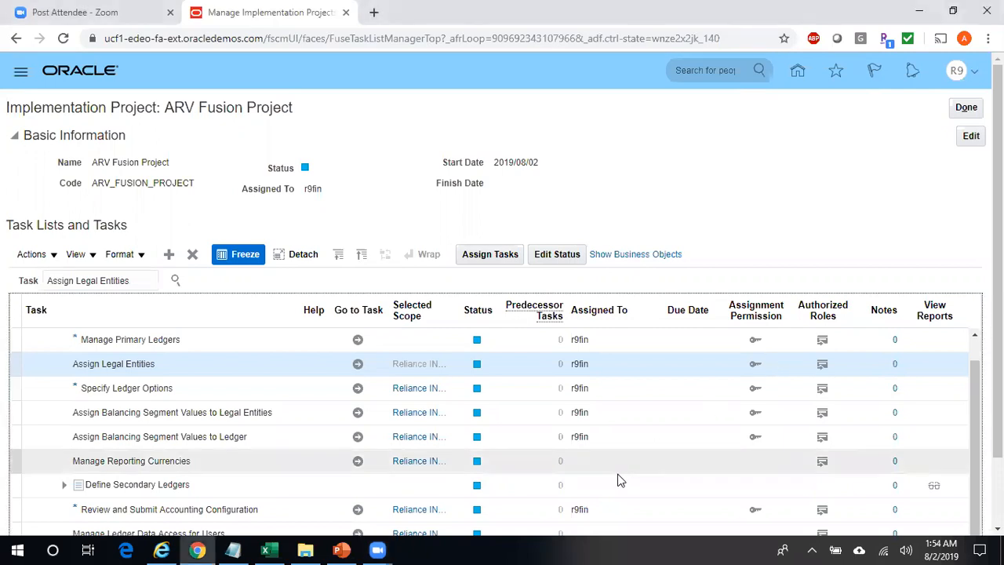